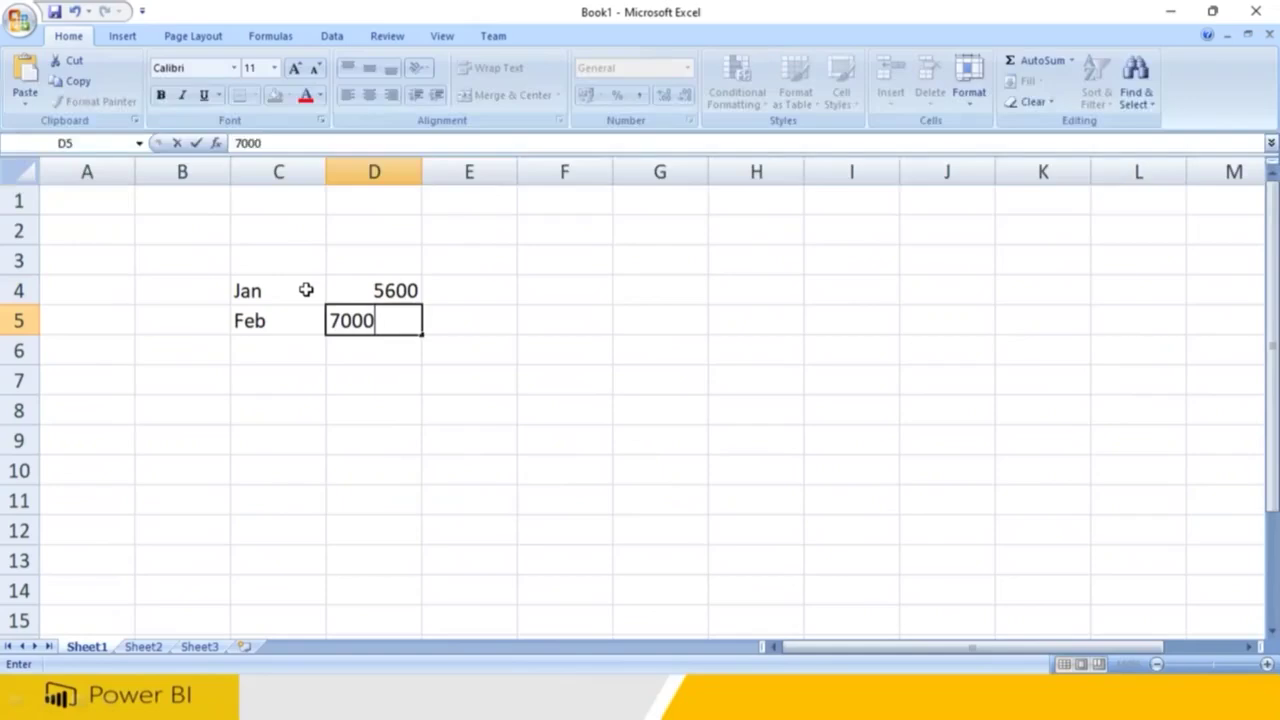
Complete the monthly table by entering Mar with the value 8700 in the row below Feb
key("Return")
type("Mar")
key("Tab")
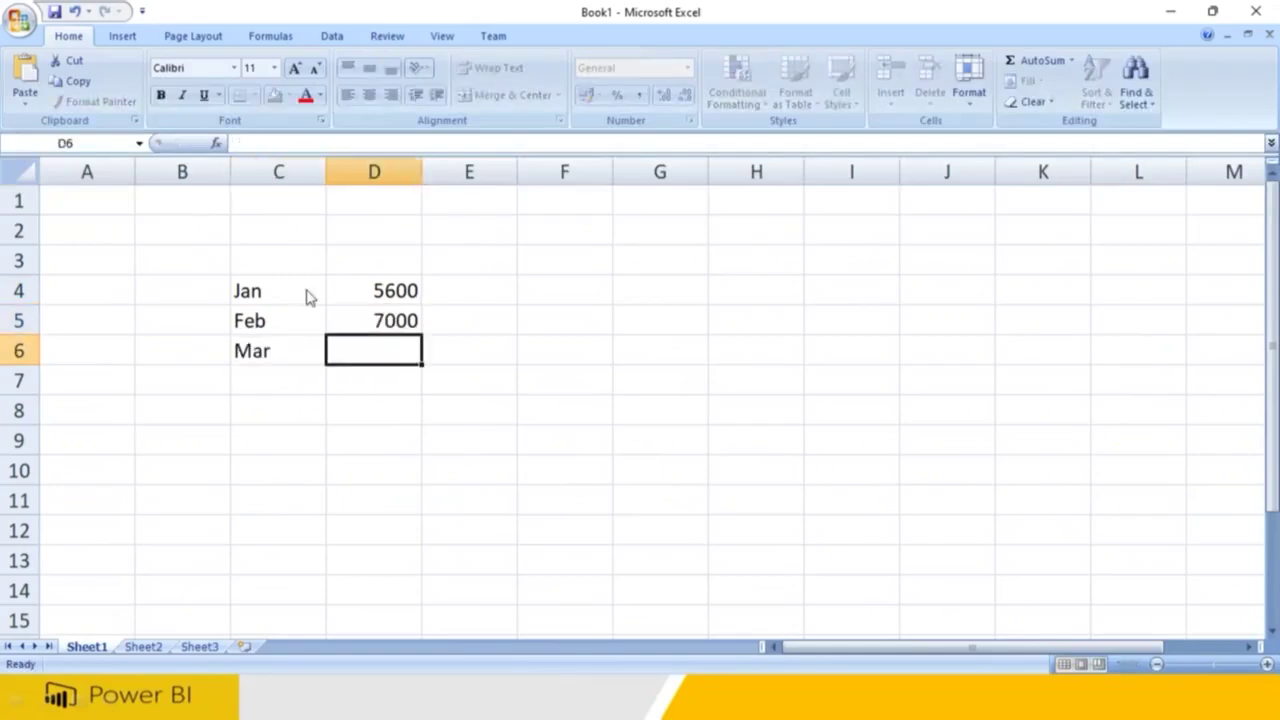
type("8700")
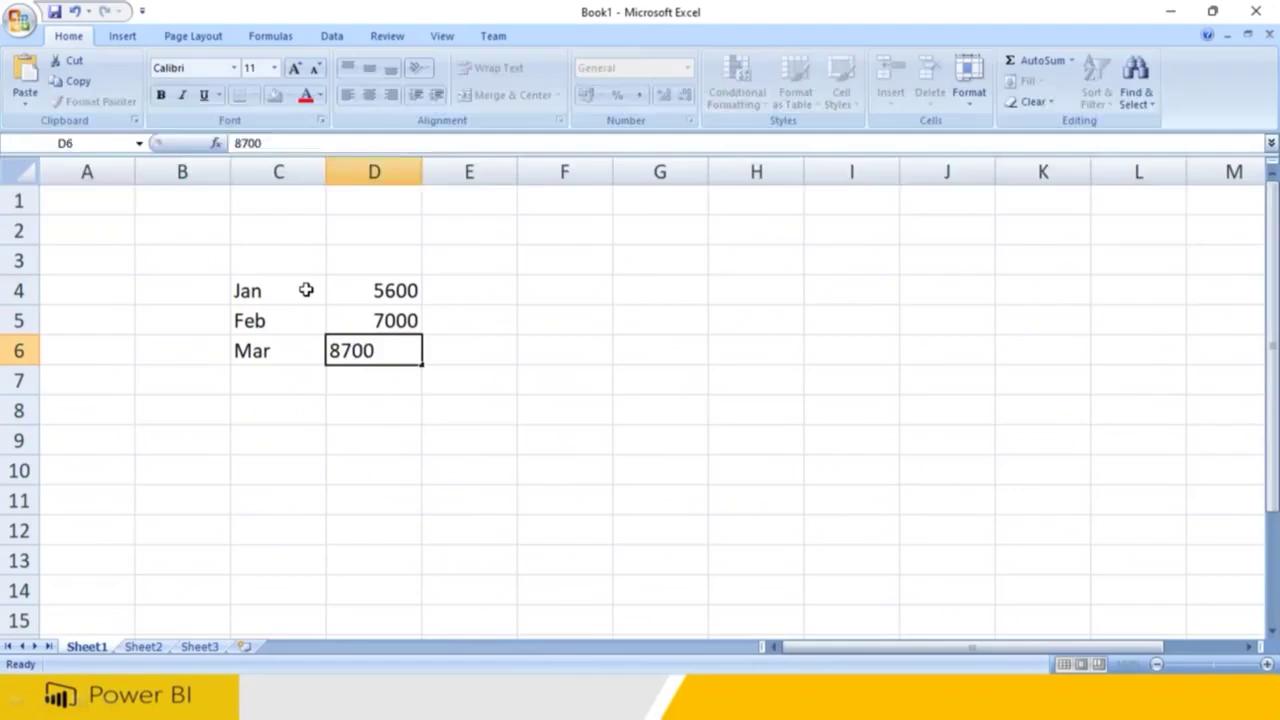
key("Return")
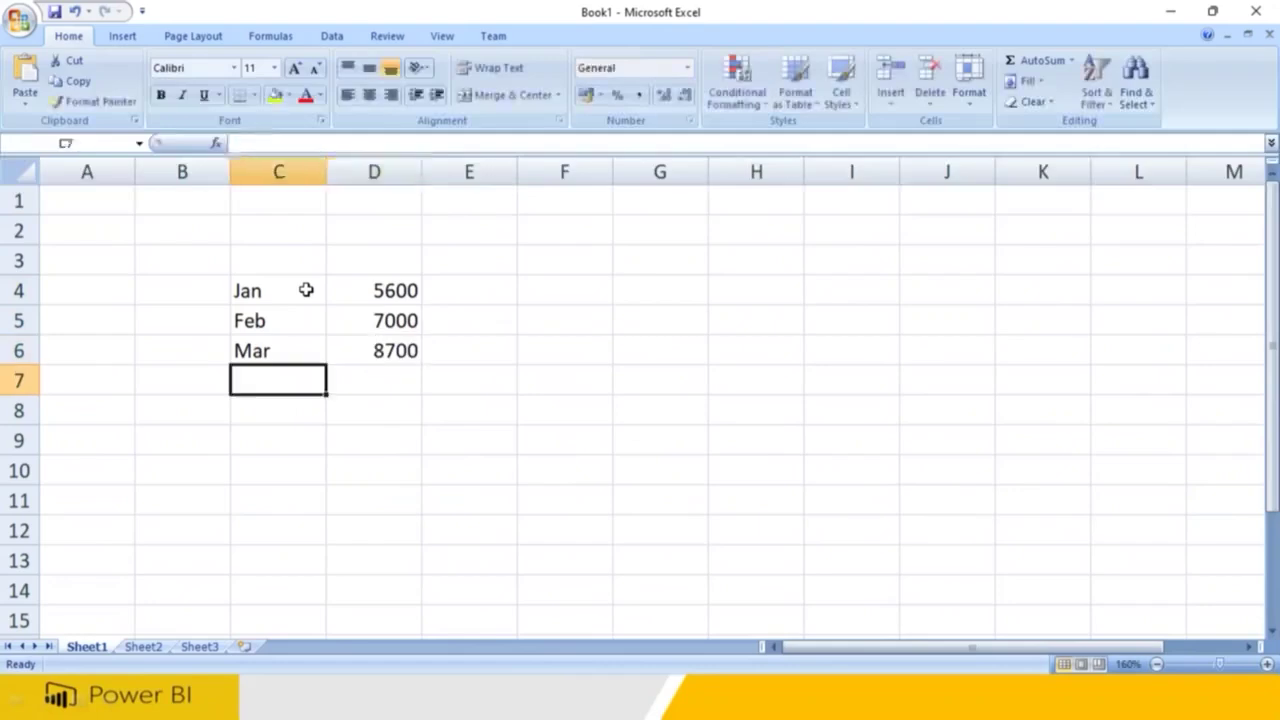
Insert a 3-D clustered column chart from the monthly data in C4:D6 and delete it again
left_click_drag(306, 290, 386, 380)
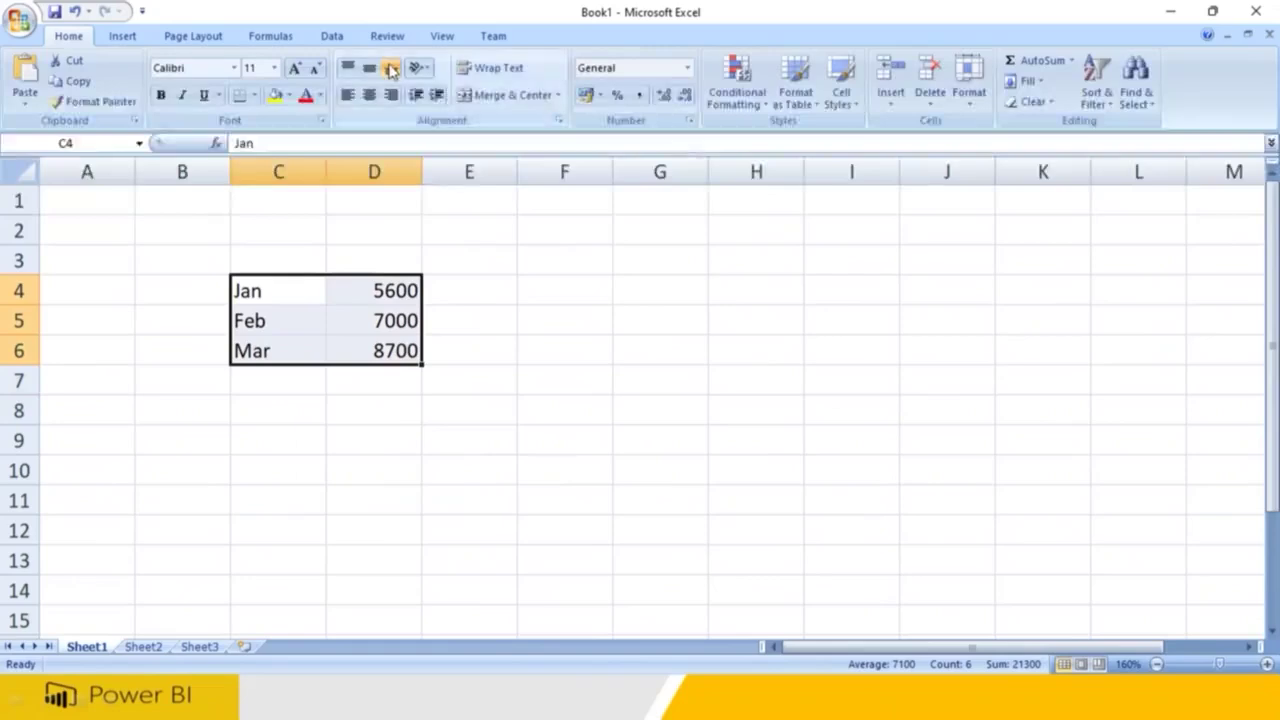
left_click(116, 38)
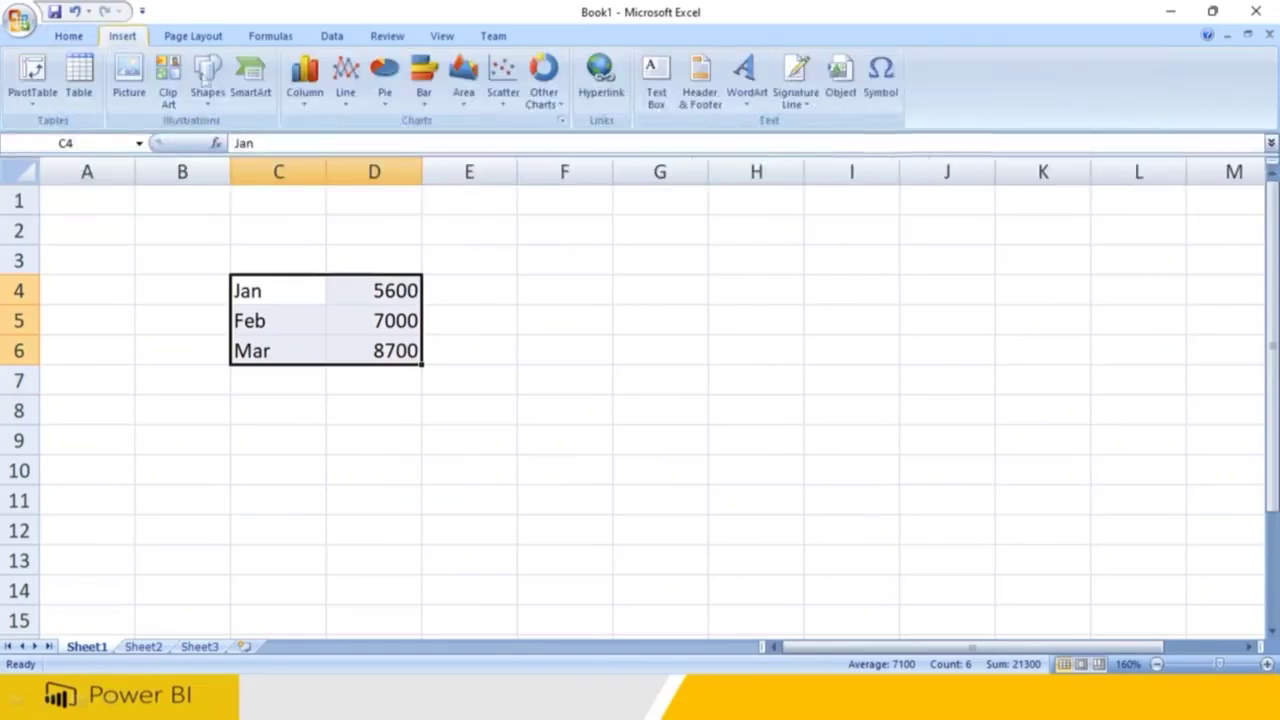
left_click(304, 100)
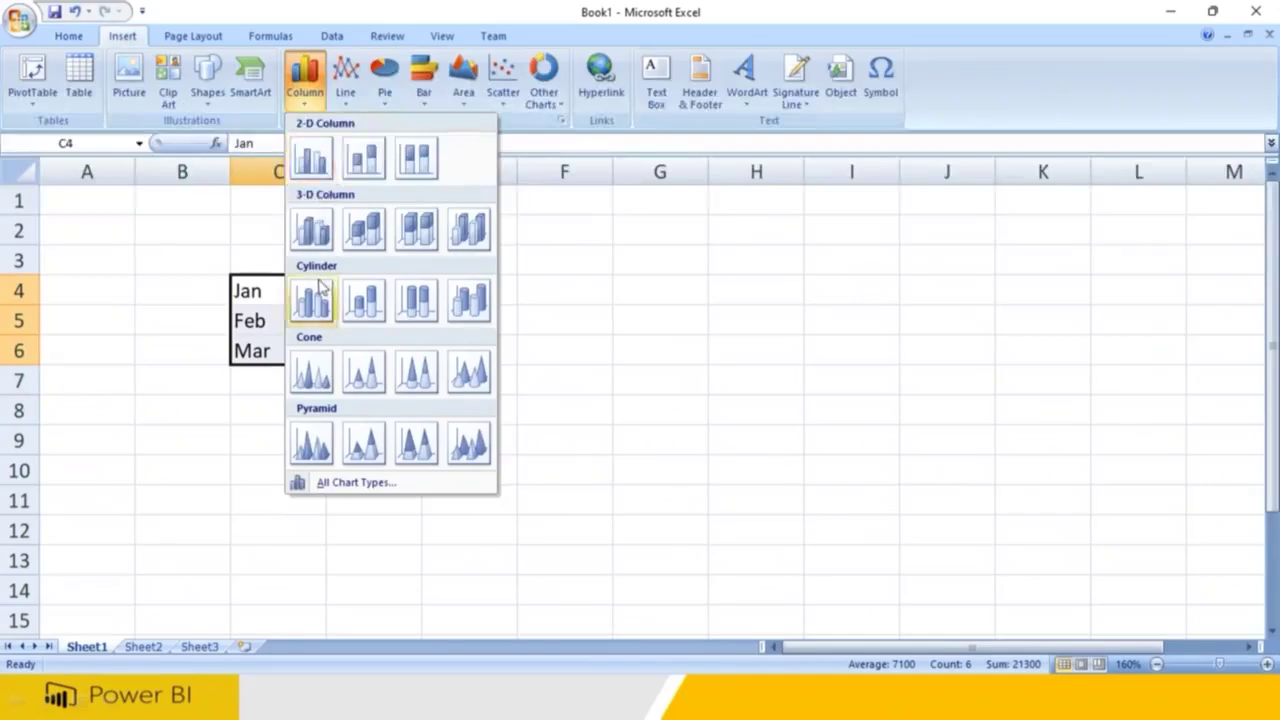
left_click(312, 231)
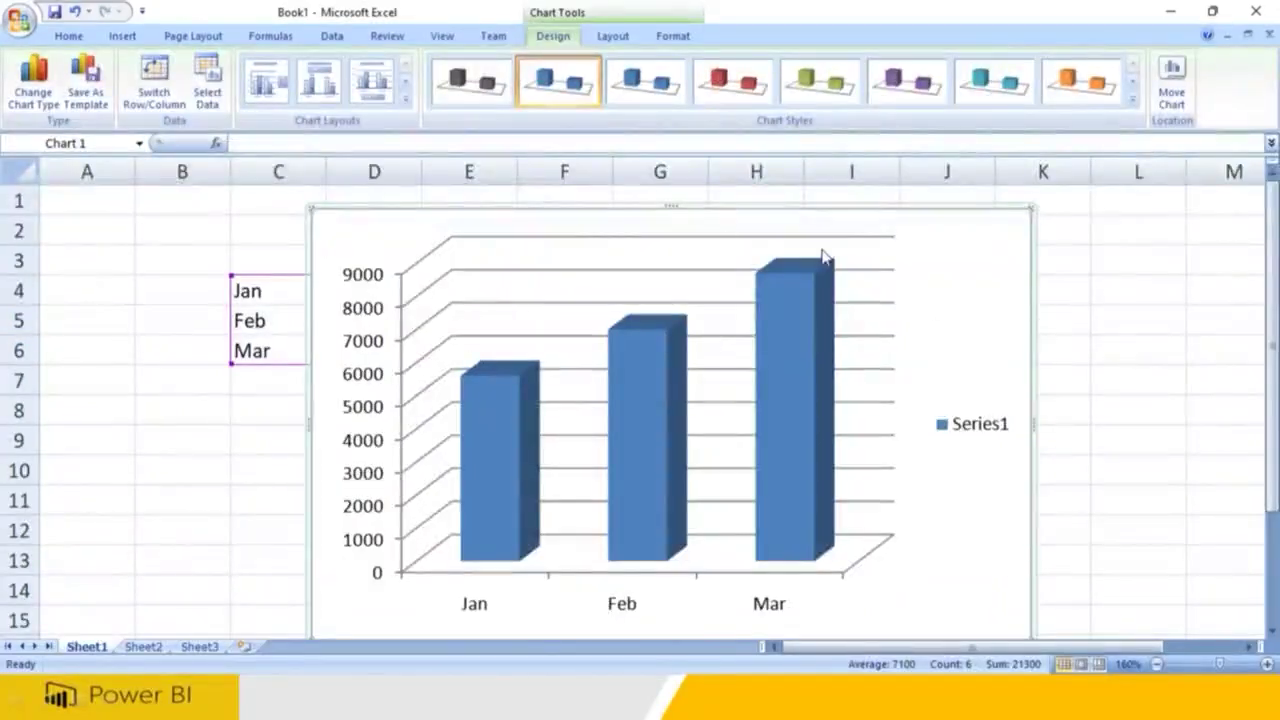
key("Delete")
left_click(365, 430)
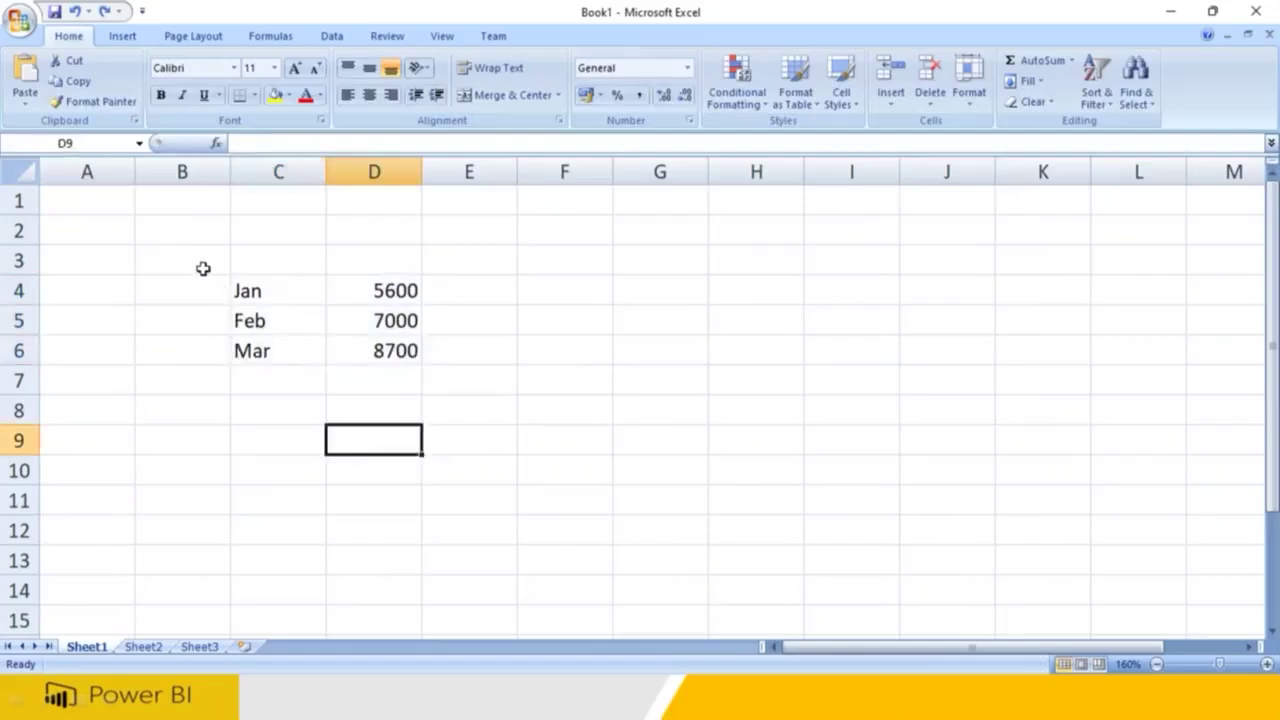
Insert a 3-D clustered column chart from the wider range B3:E7, including the surrounding blank cells, and delete it
left_click_drag(203, 269, 491, 369)
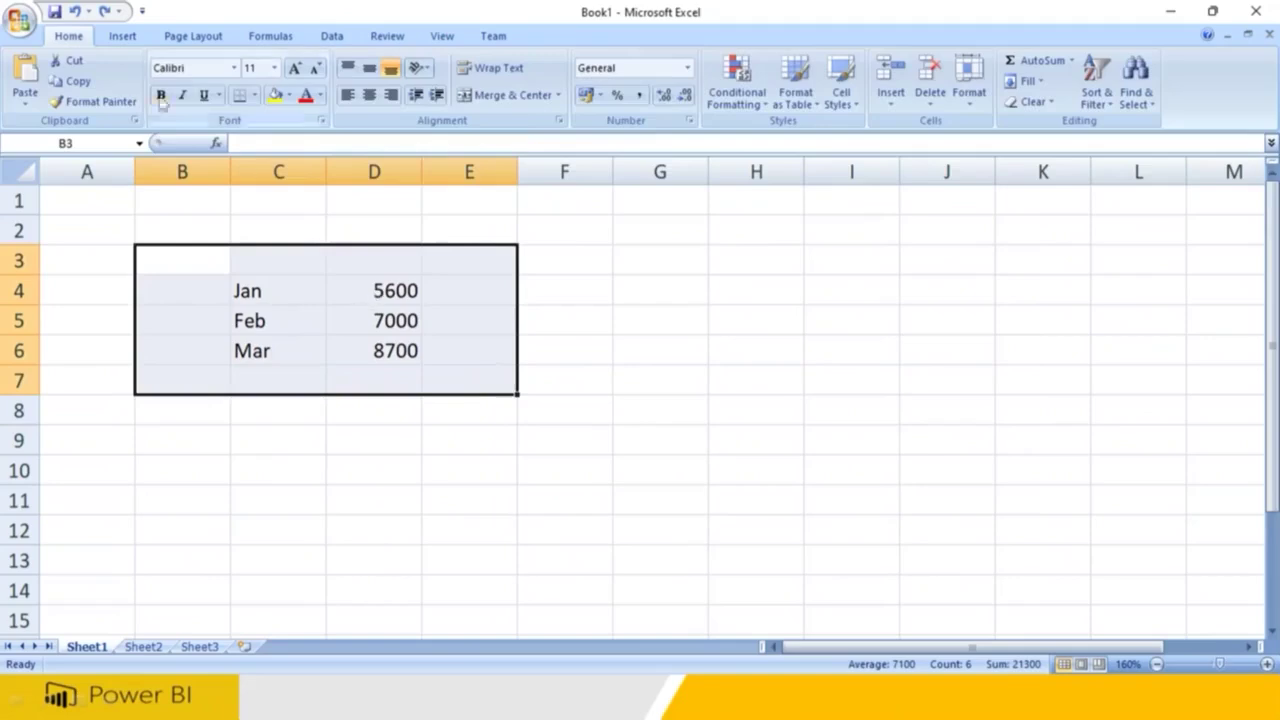
left_click(119, 37)
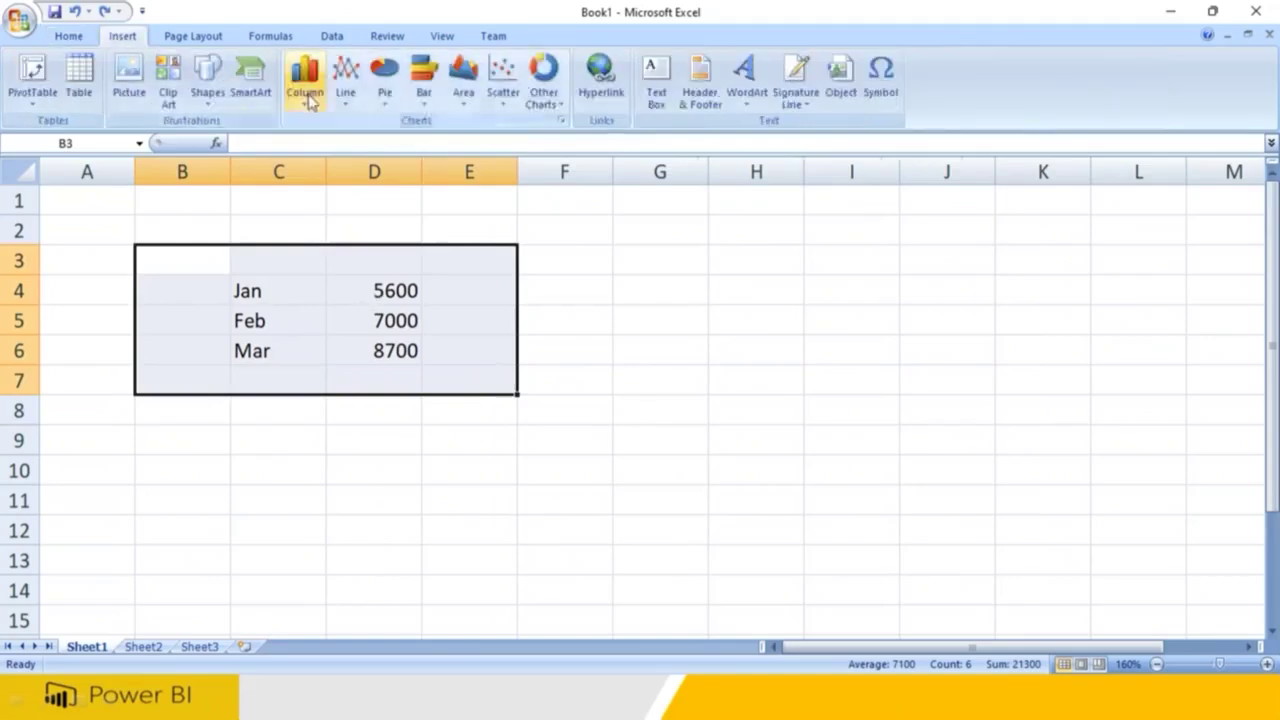
left_click(307, 92)
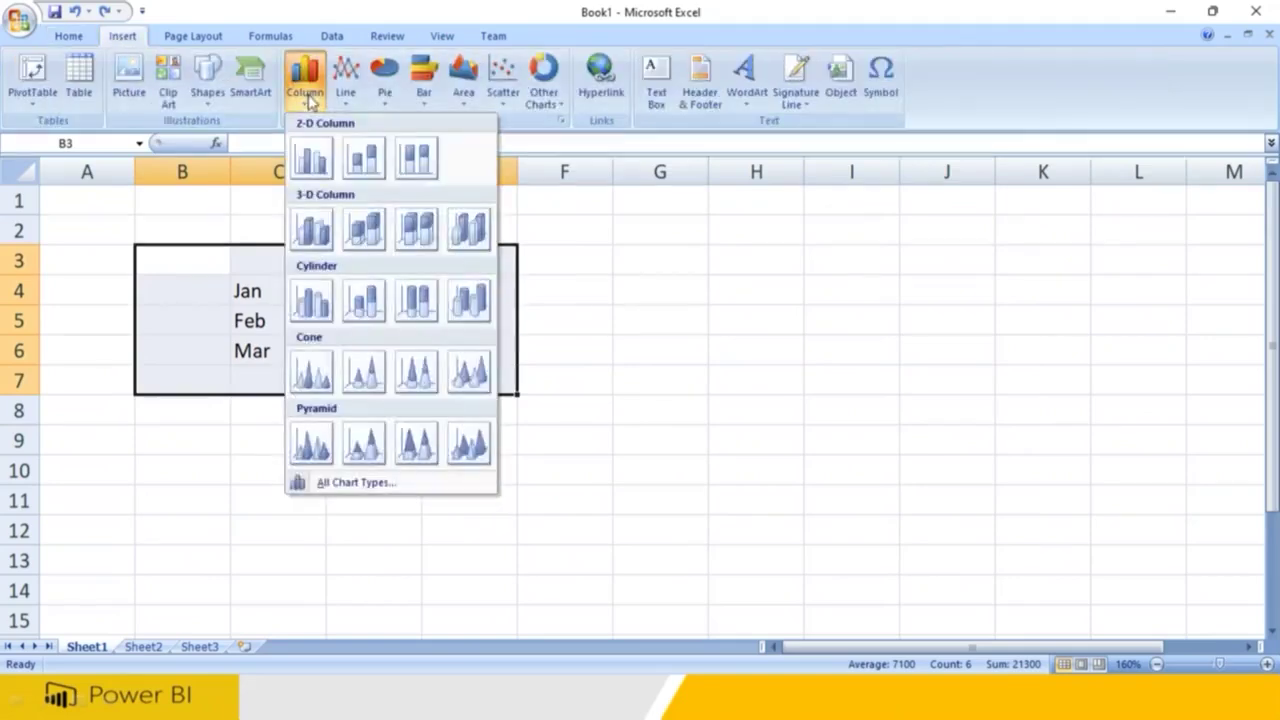
left_click(313, 230)
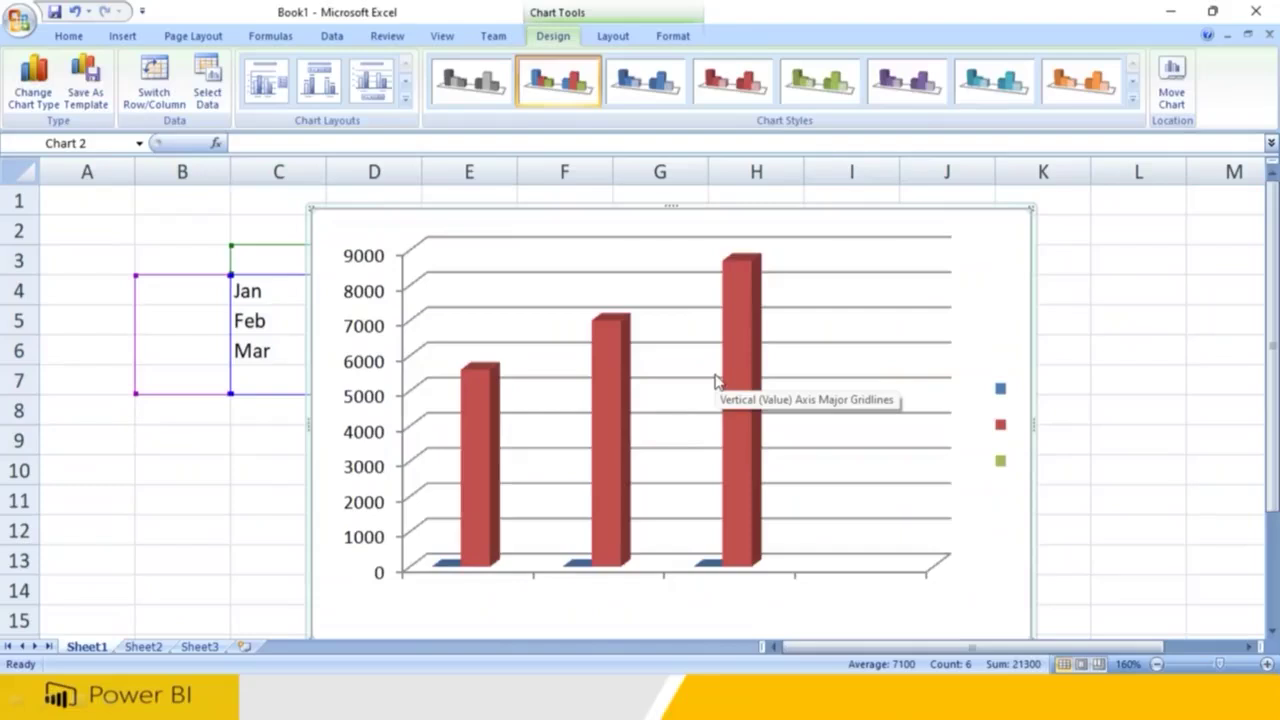
key("Delete")
left_click(800, 352)
Insert a clustered cylinder chart from C4:D6, examine its Mar column, and remove the chart
left_click_drag(292, 289, 398, 352)
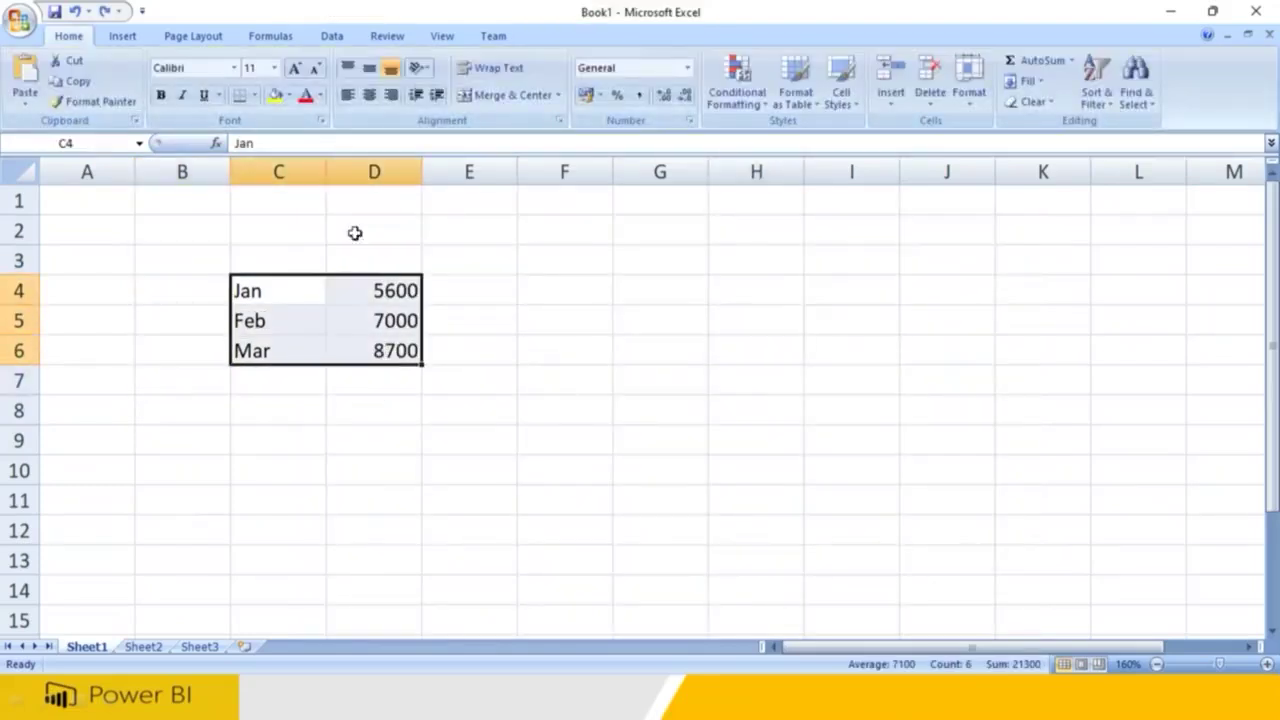
left_click(122, 38)
left_click(302, 100)
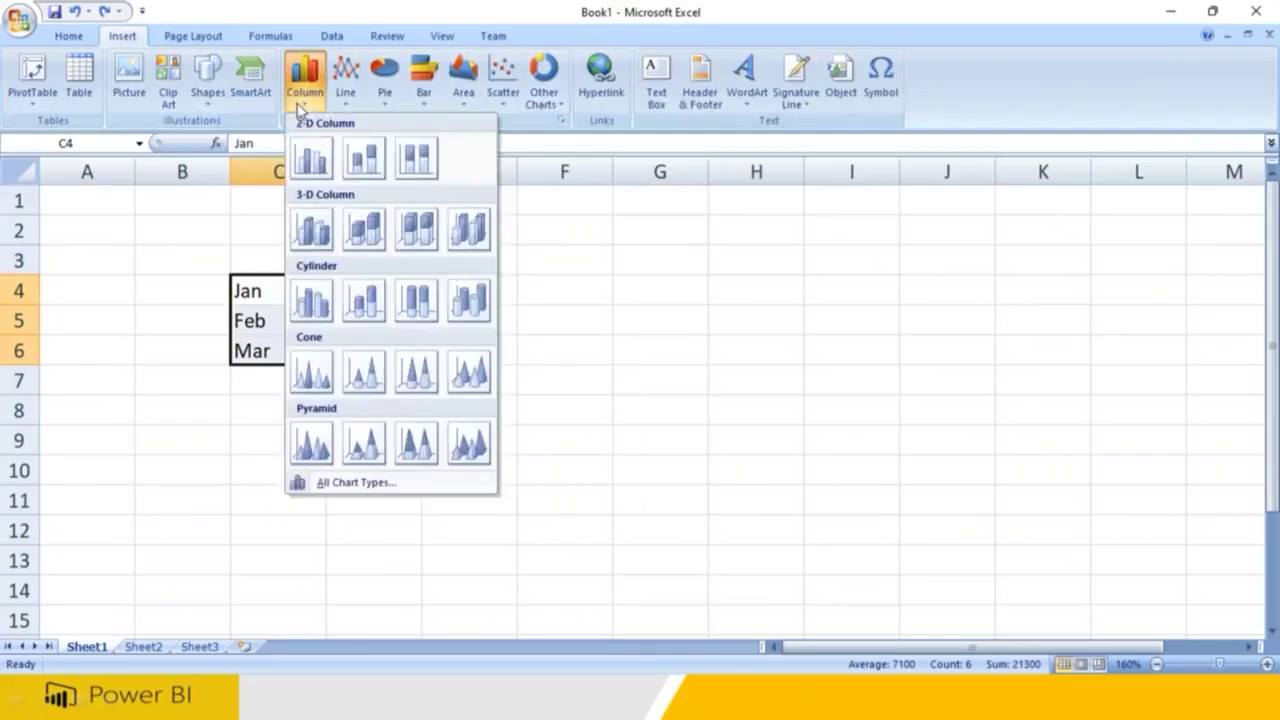
left_click(322, 304)
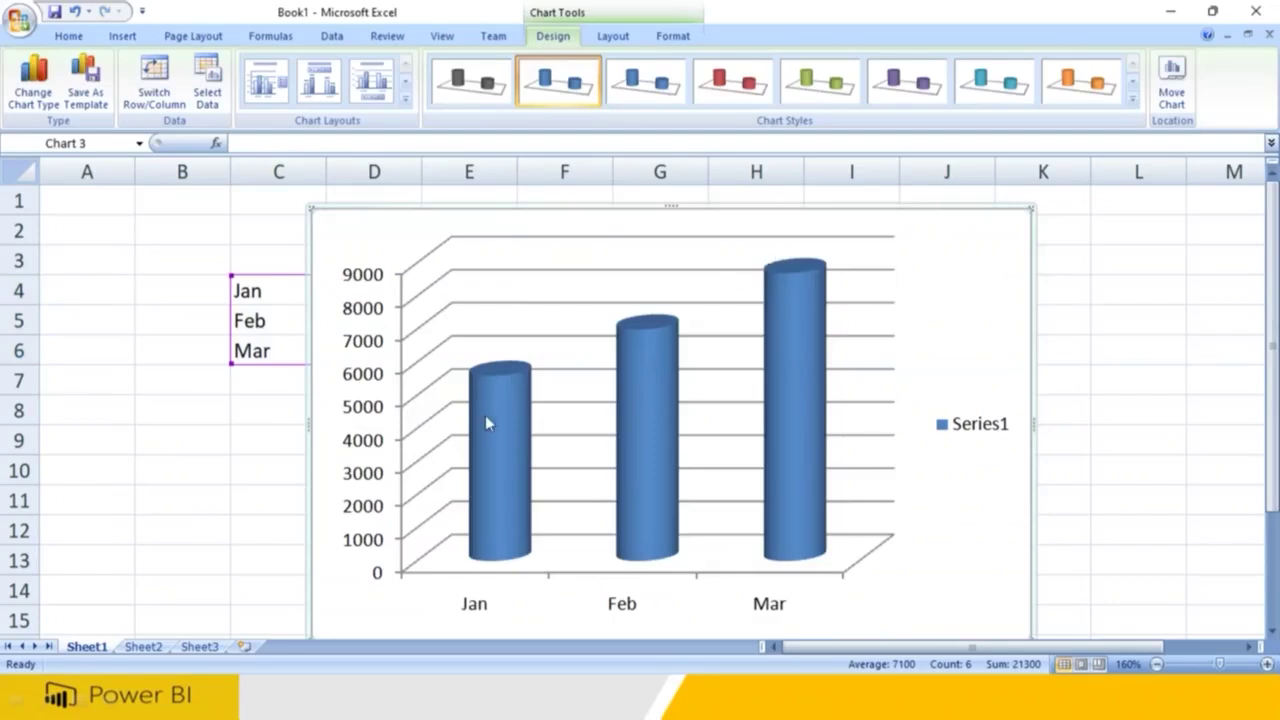
mouse_move(824, 293)
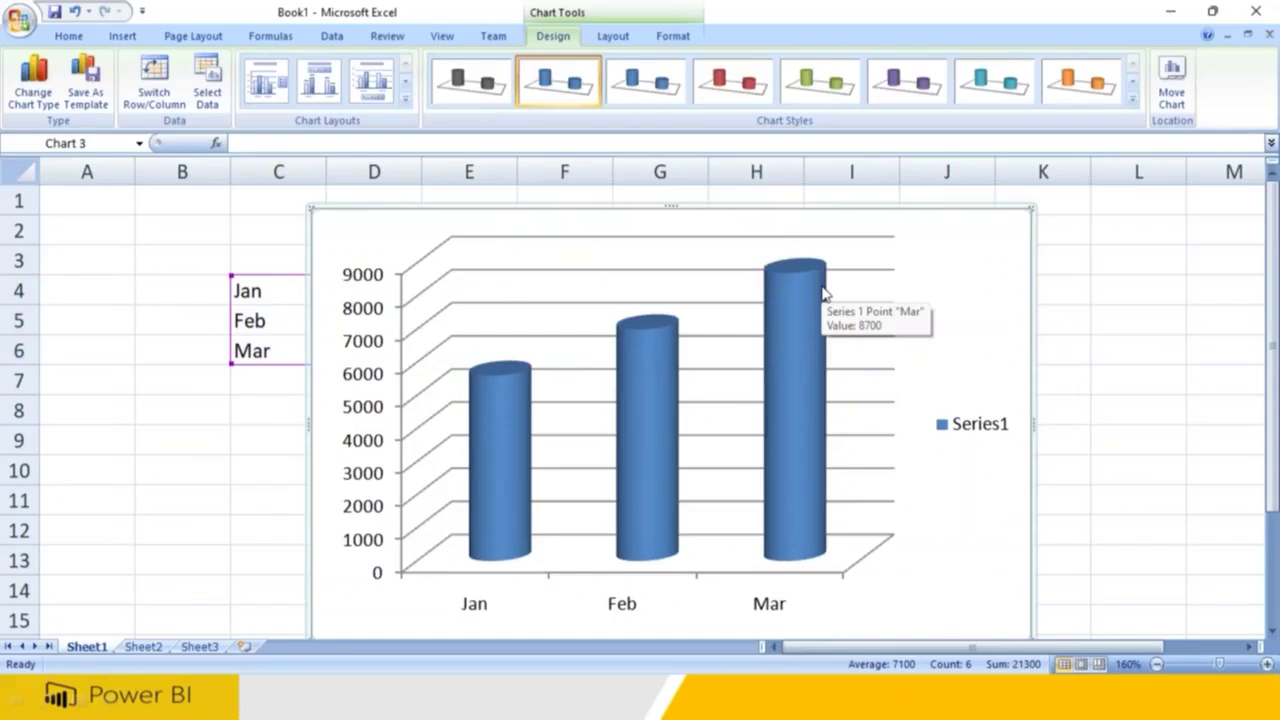
key("Escape")
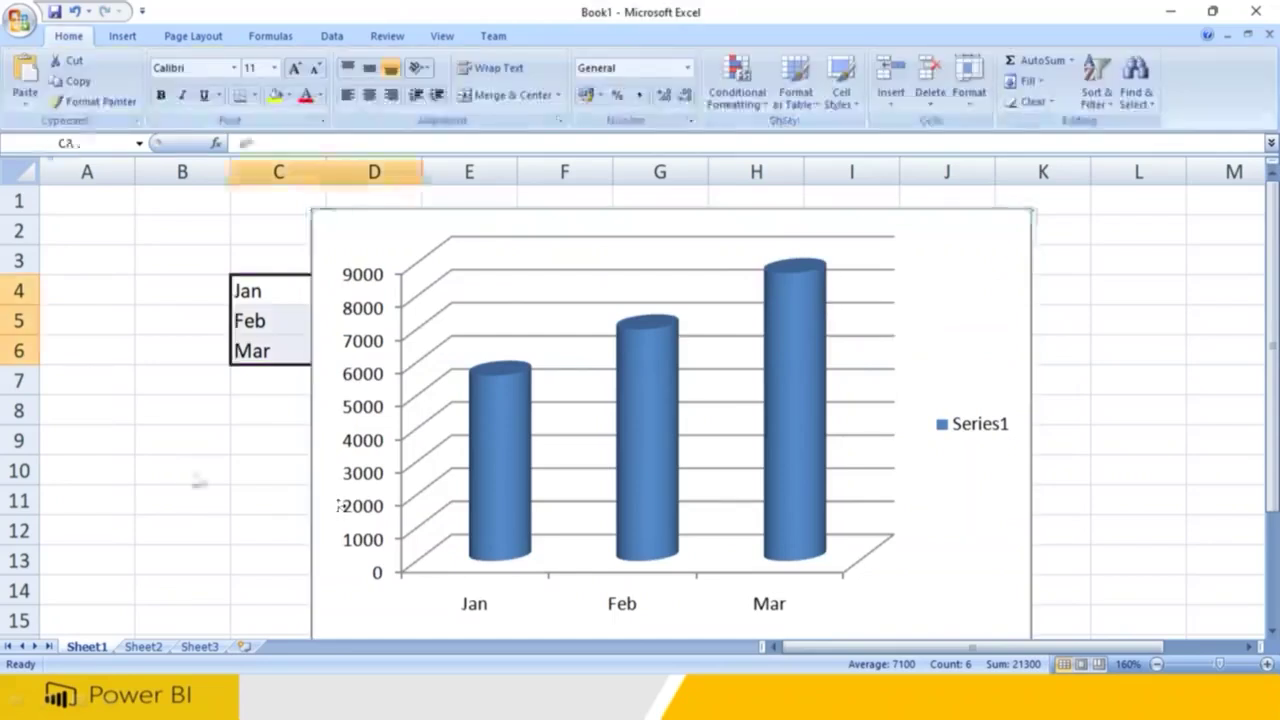
left_click(196, 480)
key("ctrl+z")
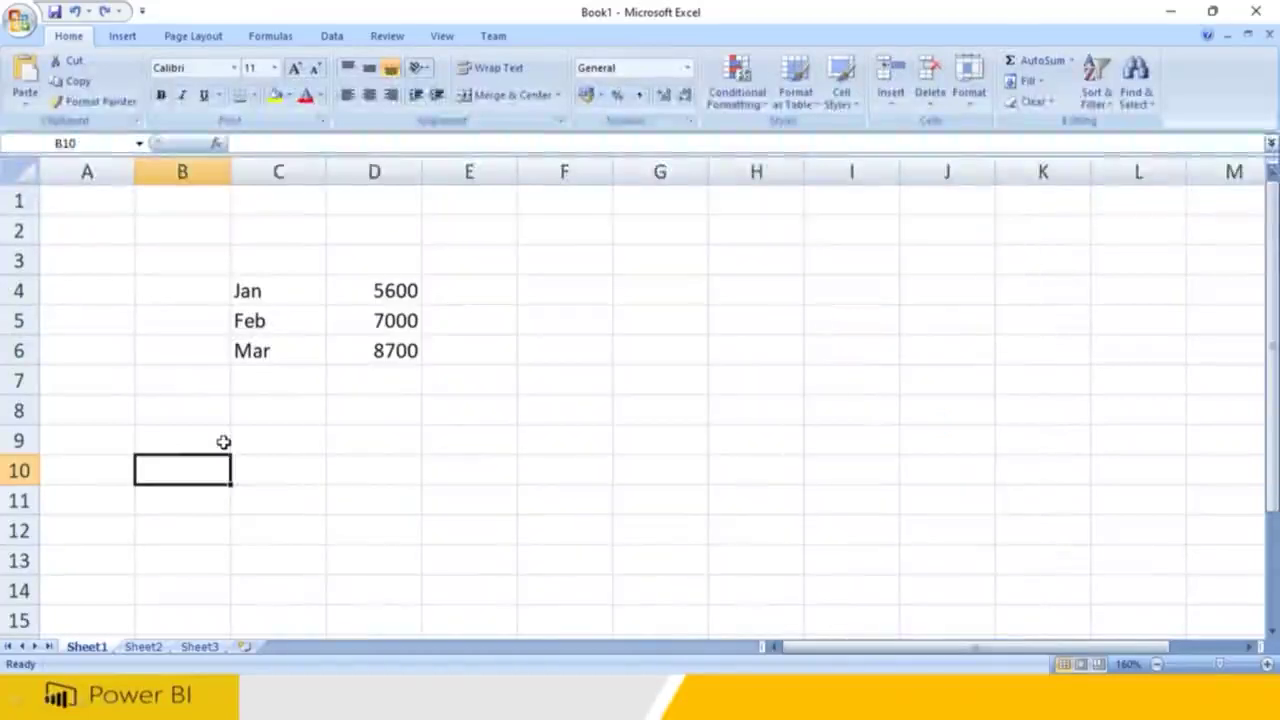
Insert the clustered cylinder chart again from the Jan to Mar data in C4:D6
left_click_drag(257, 289, 369, 351)
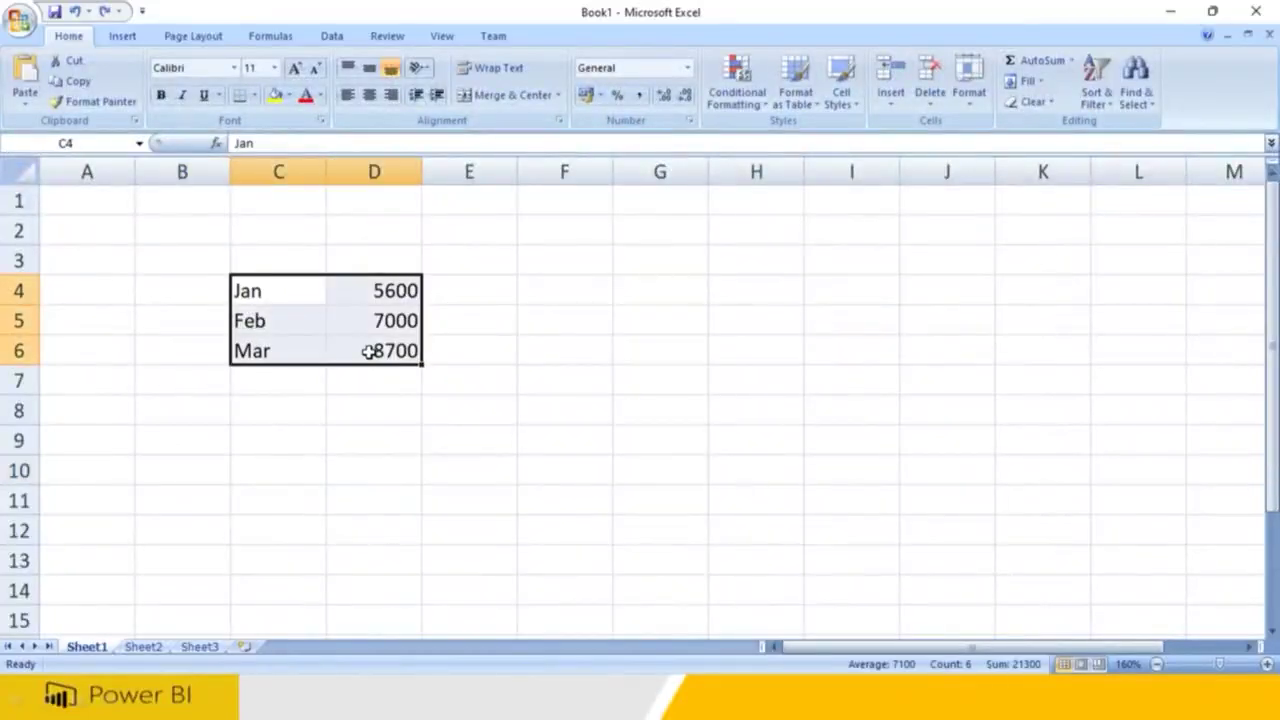
left_click(123, 40)
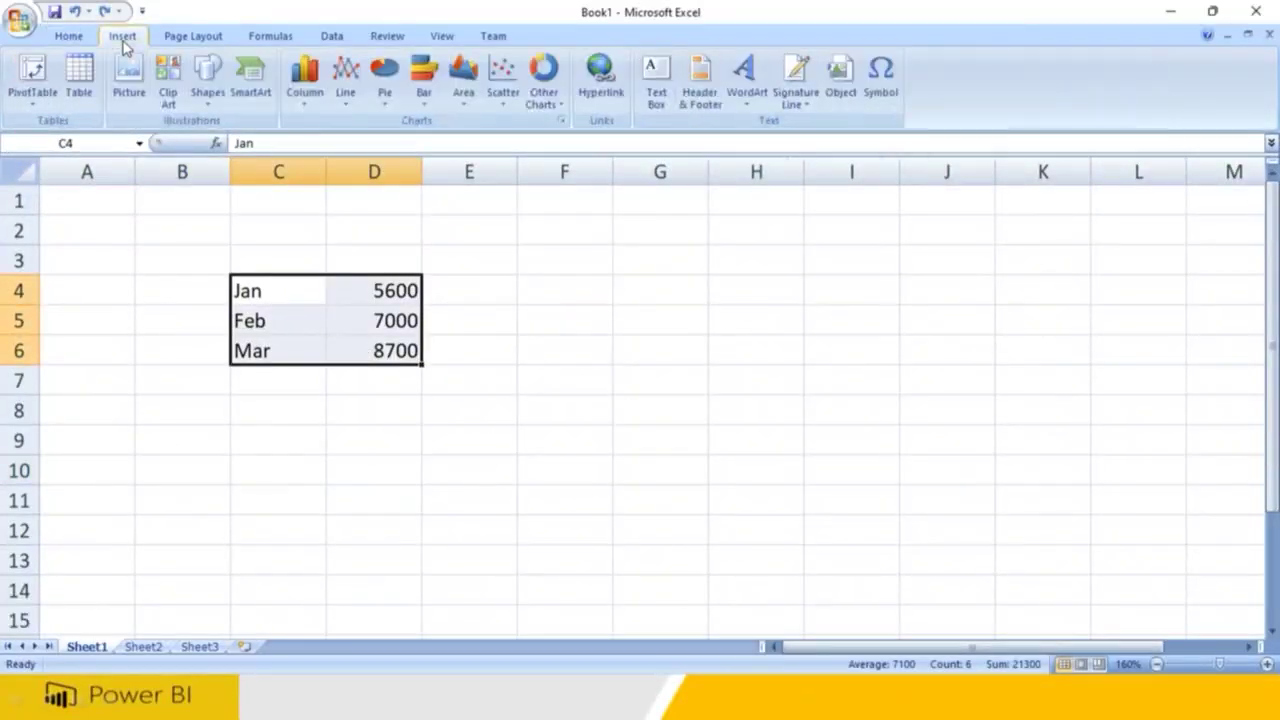
left_click(303, 100)
left_click(311, 298)
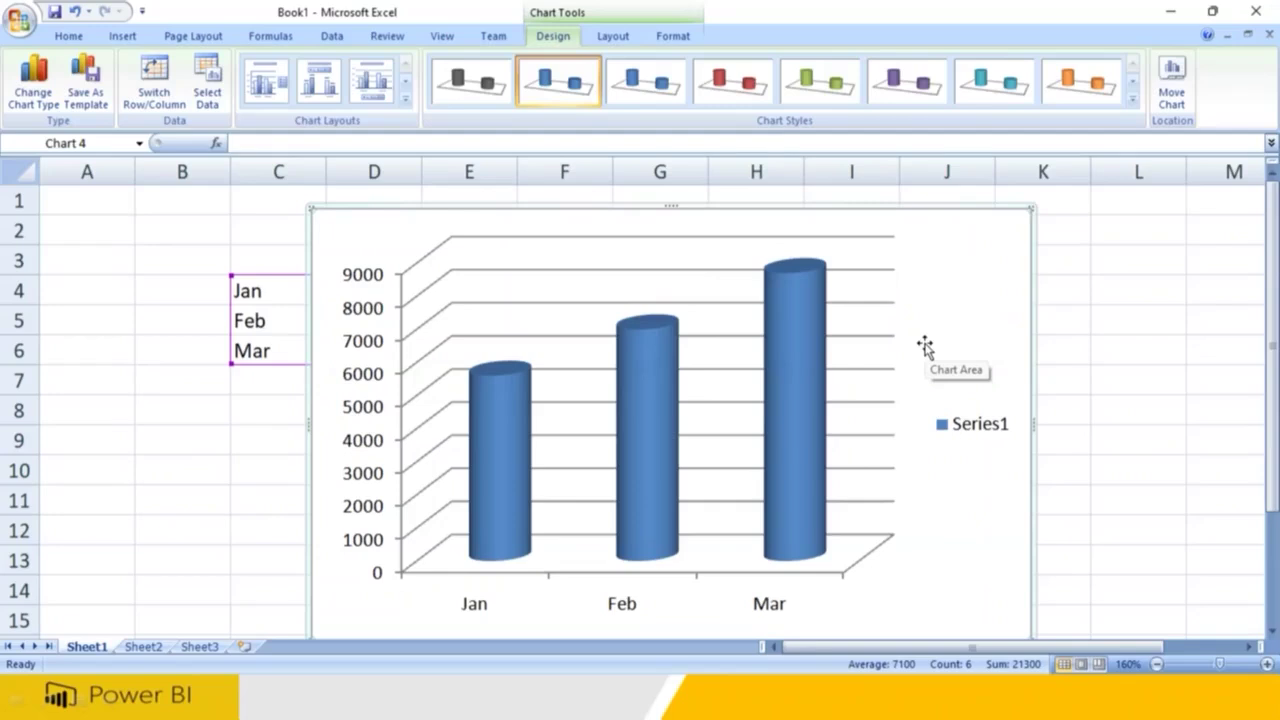
Delete the cylinder chart and close the Book1 workbook without saving it
key("Delete")
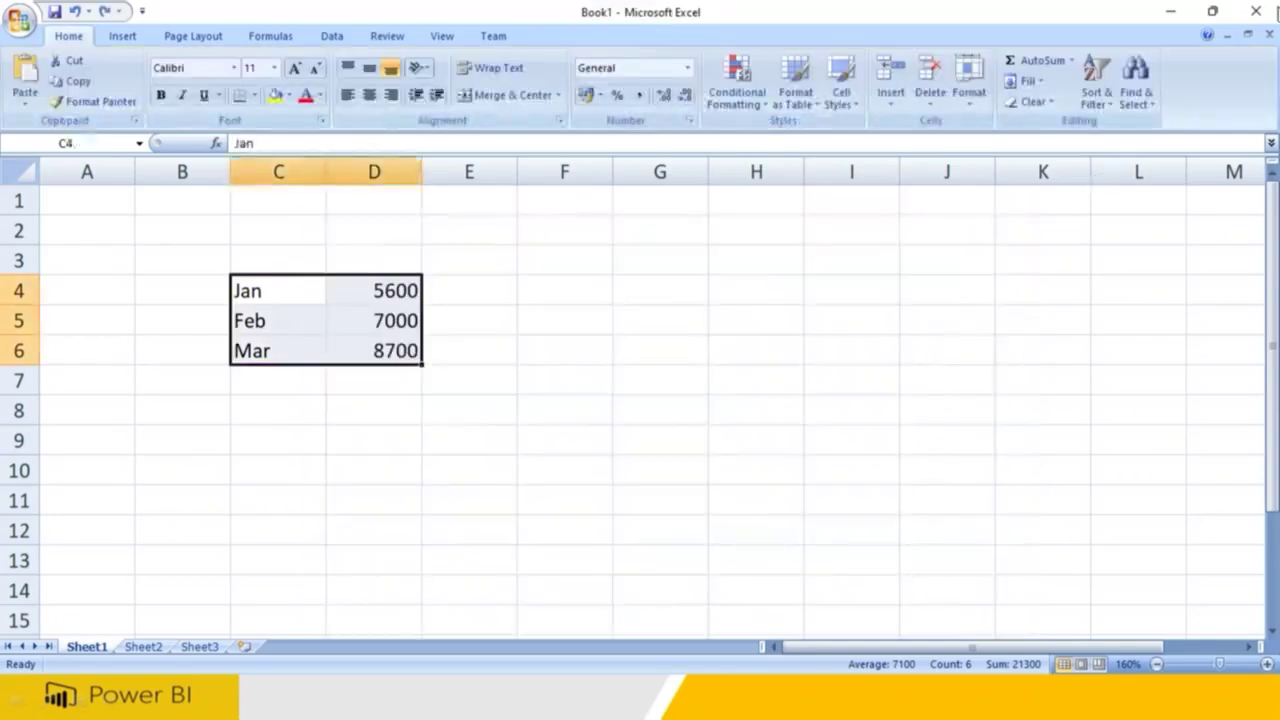
key("alt+F4")
left_click(646, 396)
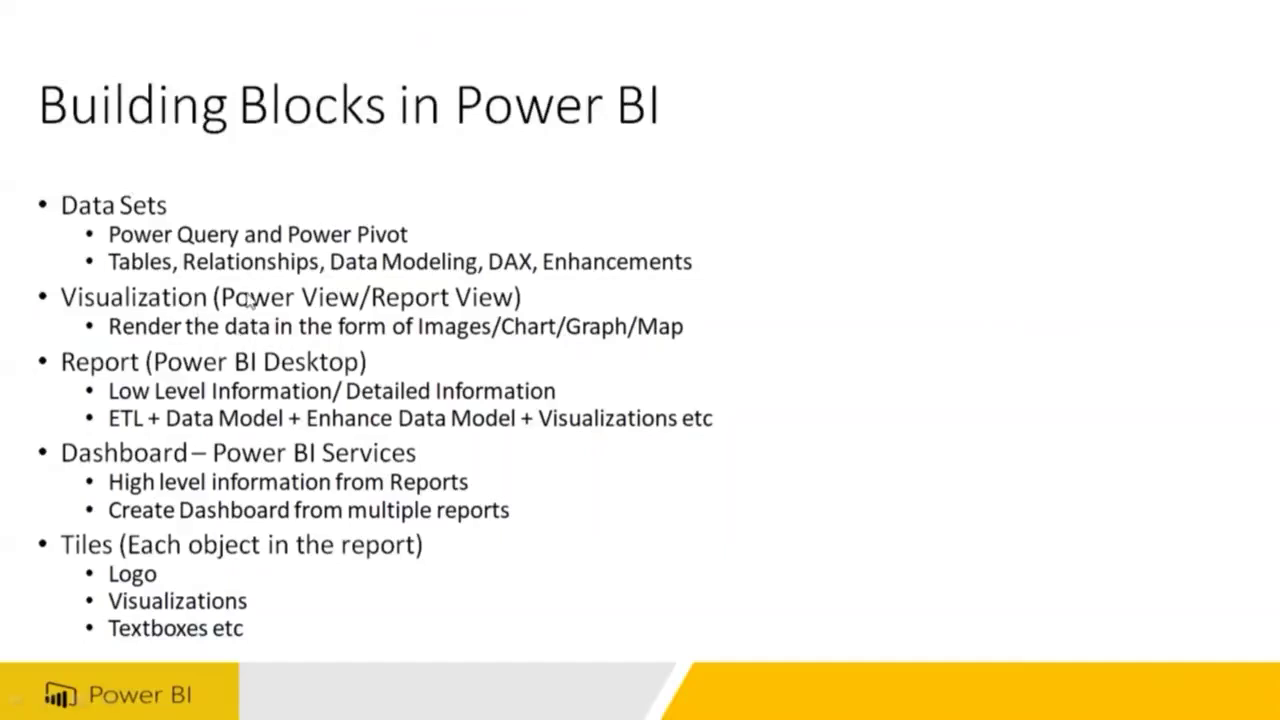
Switch to the PowerPoint slide show and go to the Power BI Cloud Architecture slide
key("alt+Tab")
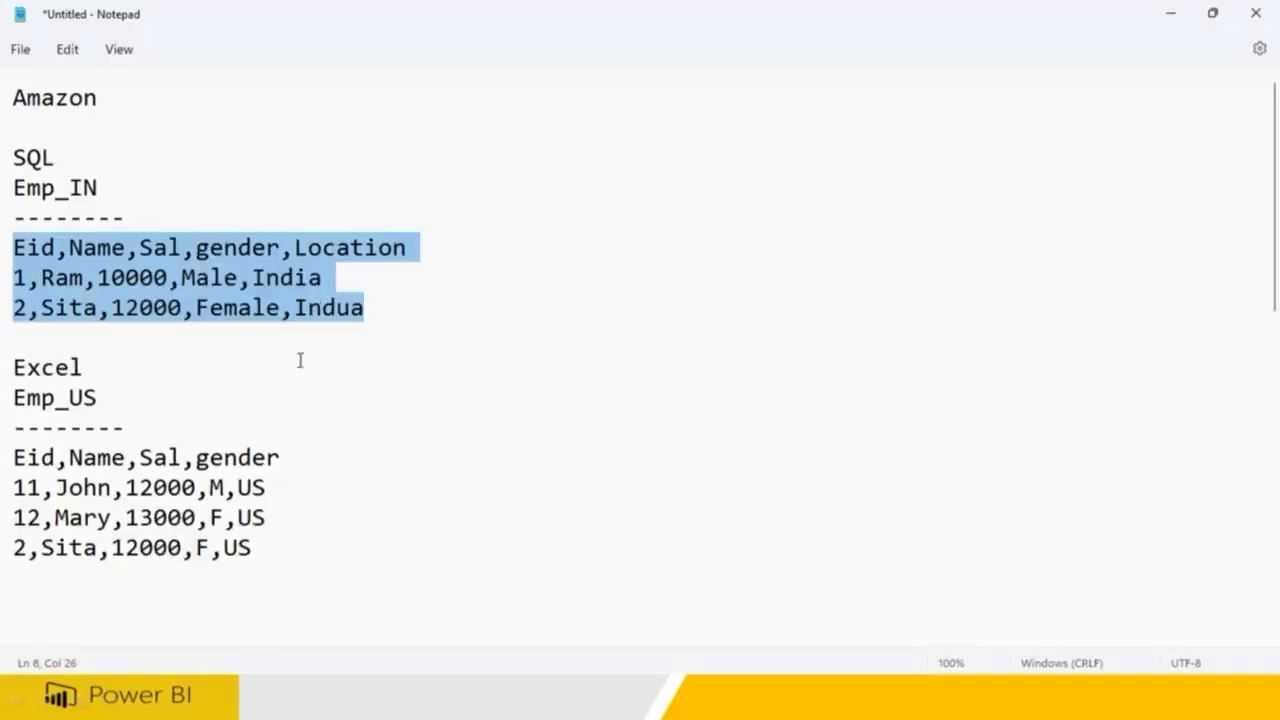
key("super")
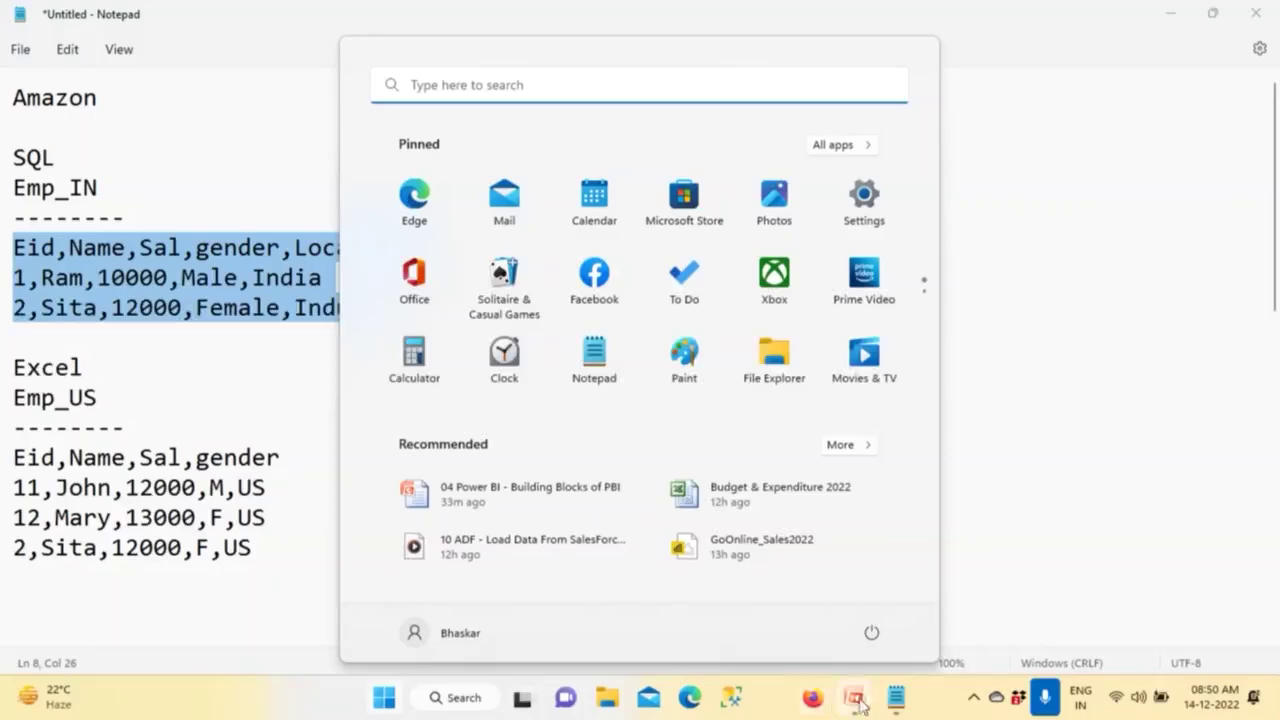
mouse_move(854, 698)
left_click(940, 605)
key("Right")
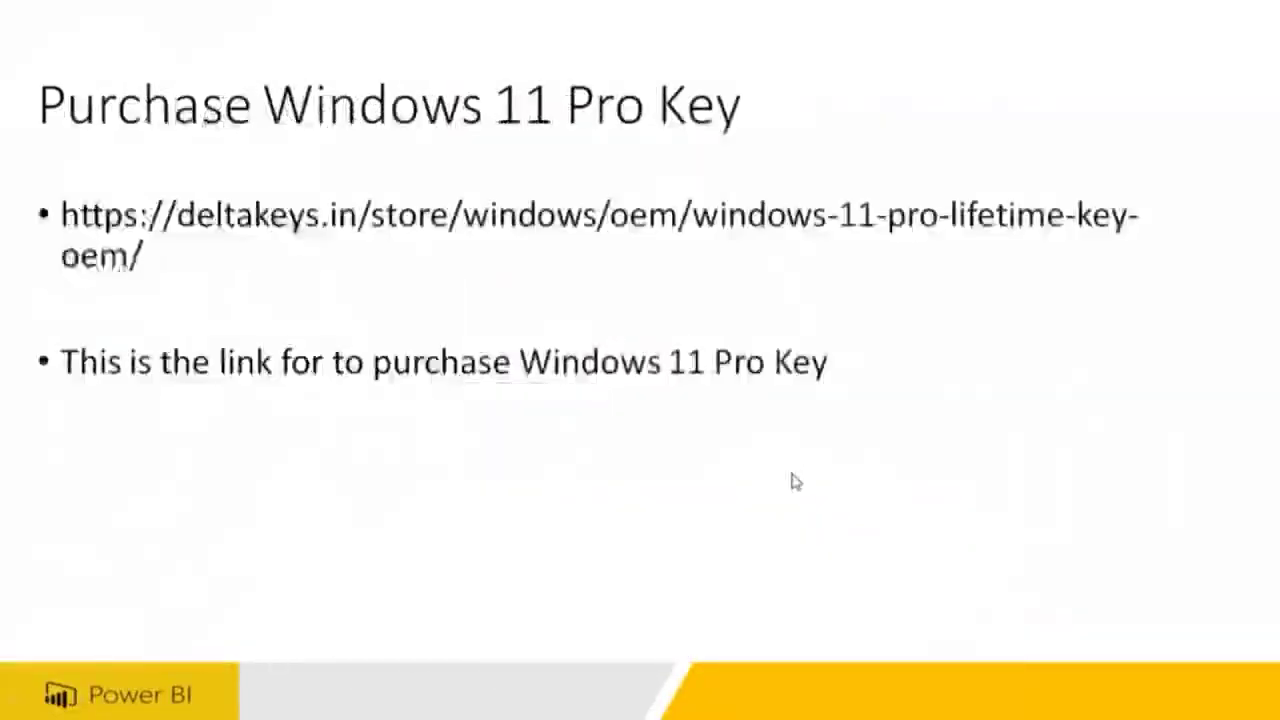
key("Right")
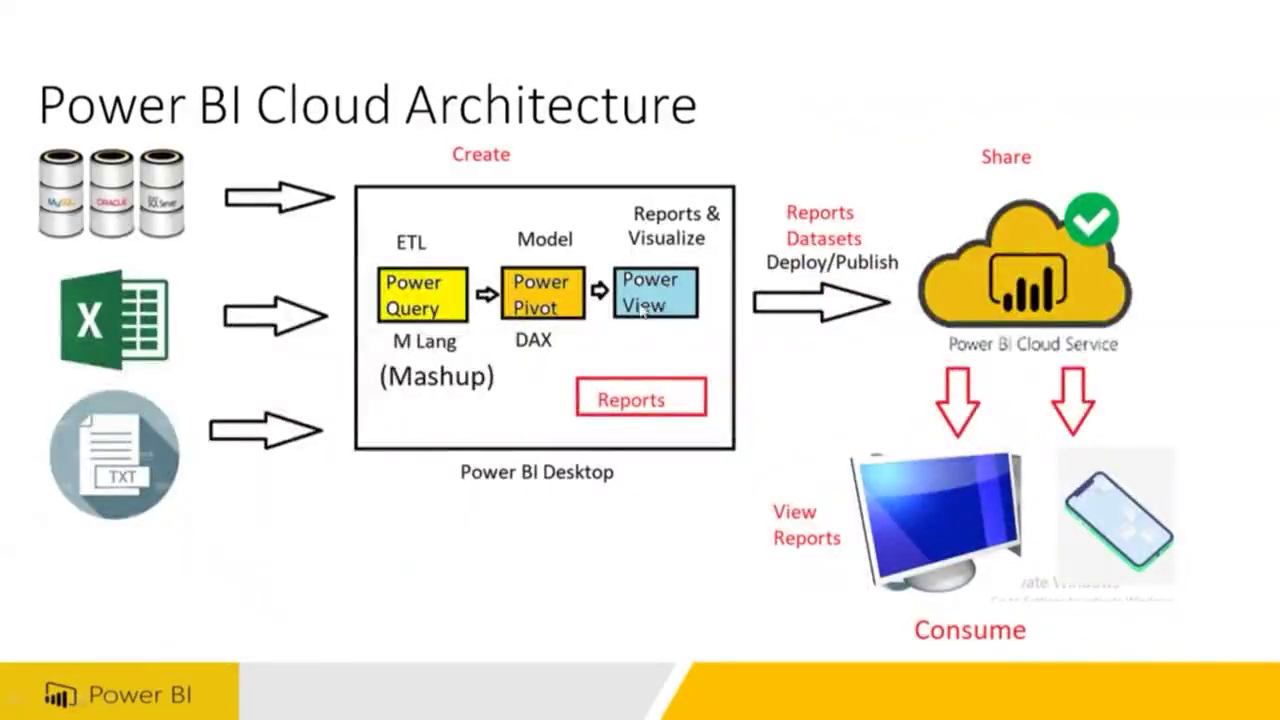
Draw a pen stroke from the Power View block, handwrite a note beside it, and erase all the ink
key("ctrl+p")
left_click_drag(656, 302, 710, 350)
mouse_move(737, 372)
left_mouse_down()
mouse_move(775, 415)
mouse_move(806, 374)
mouse_move(848, 362)
mouse_move(846, 400)
left_mouse_up()
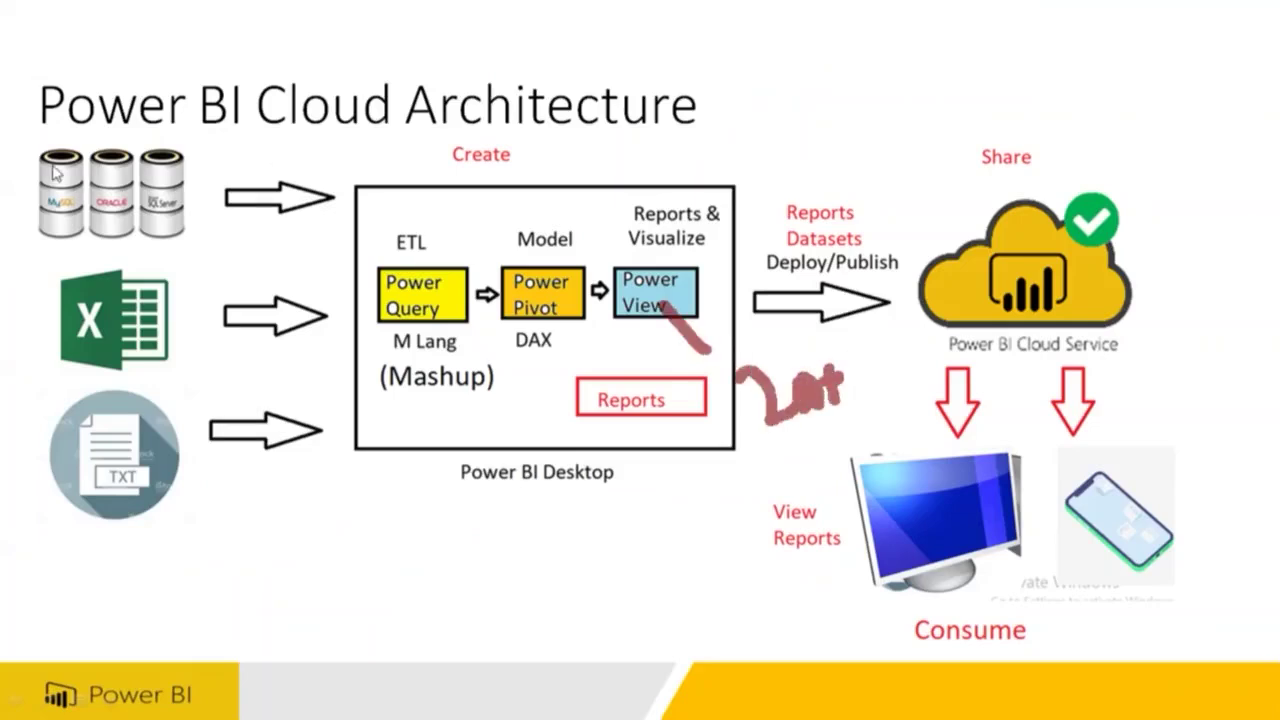
key("e")
Return to the PowerPoint slide show and advance to the Building Blocks in Power BI slide with the Datasets-to-Tiles staircase
key("alt+Tab")
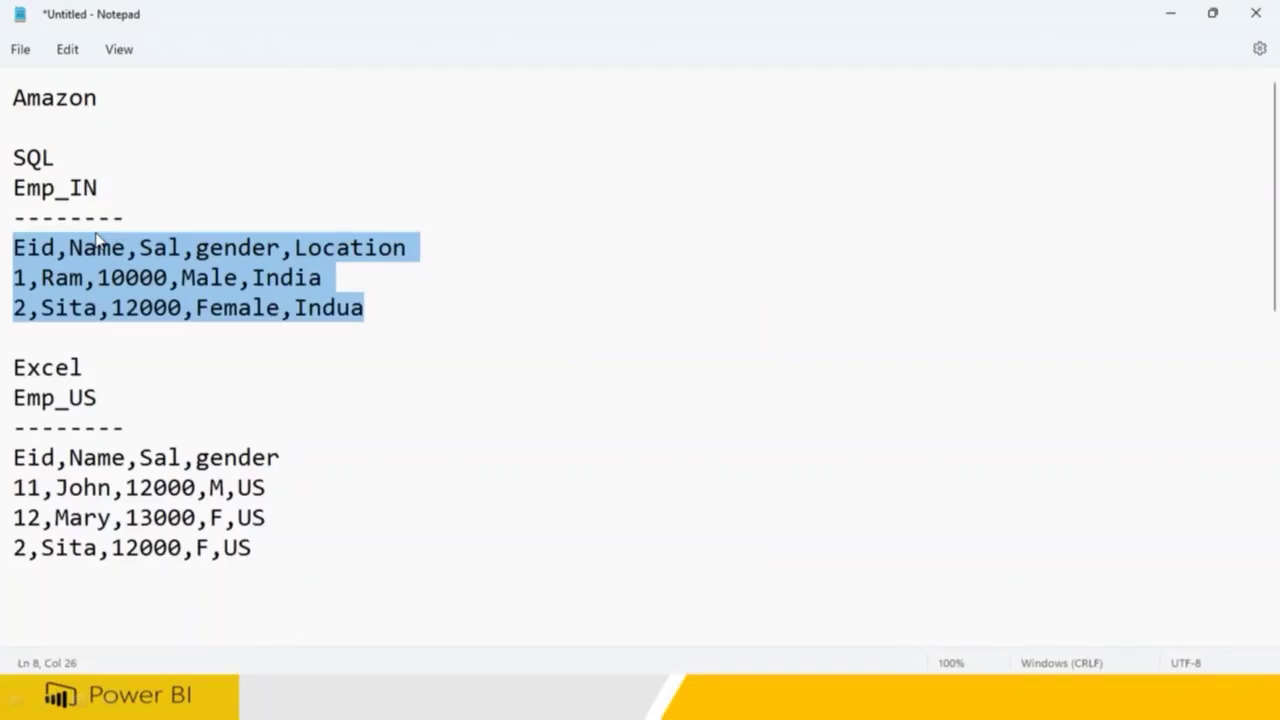
key("super")
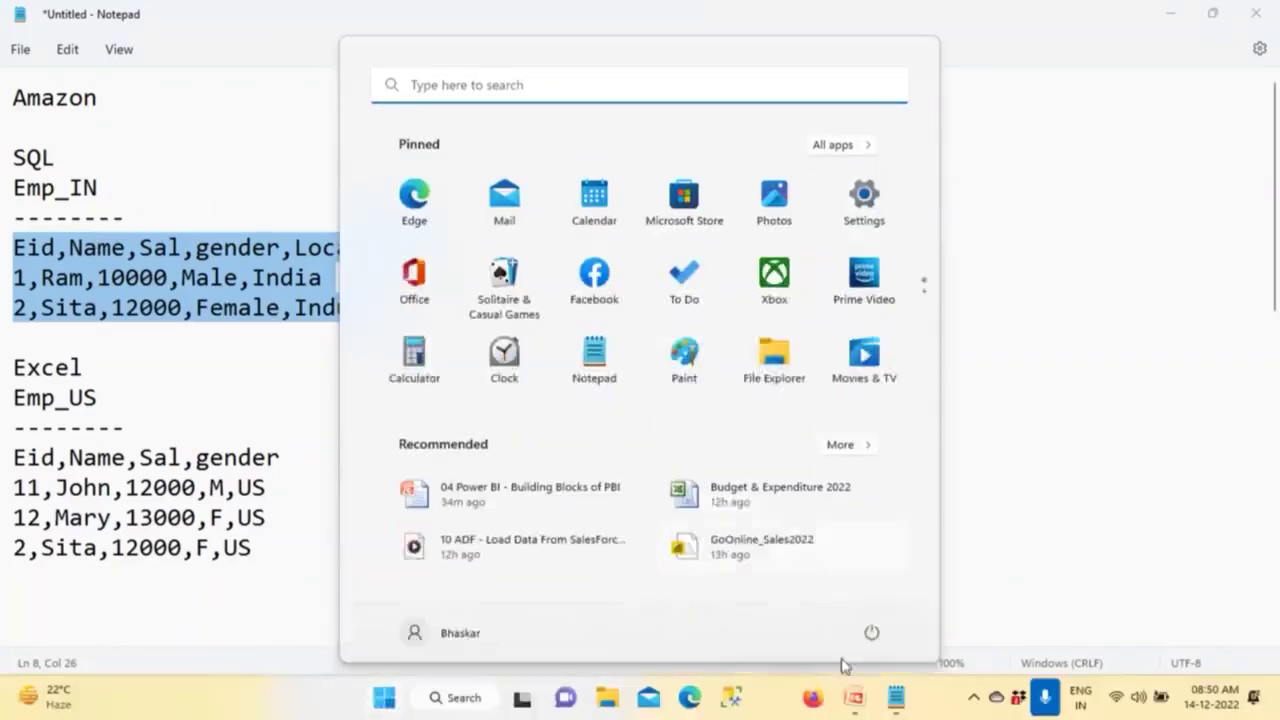
mouse_move(856, 697)
left_click(960, 560)
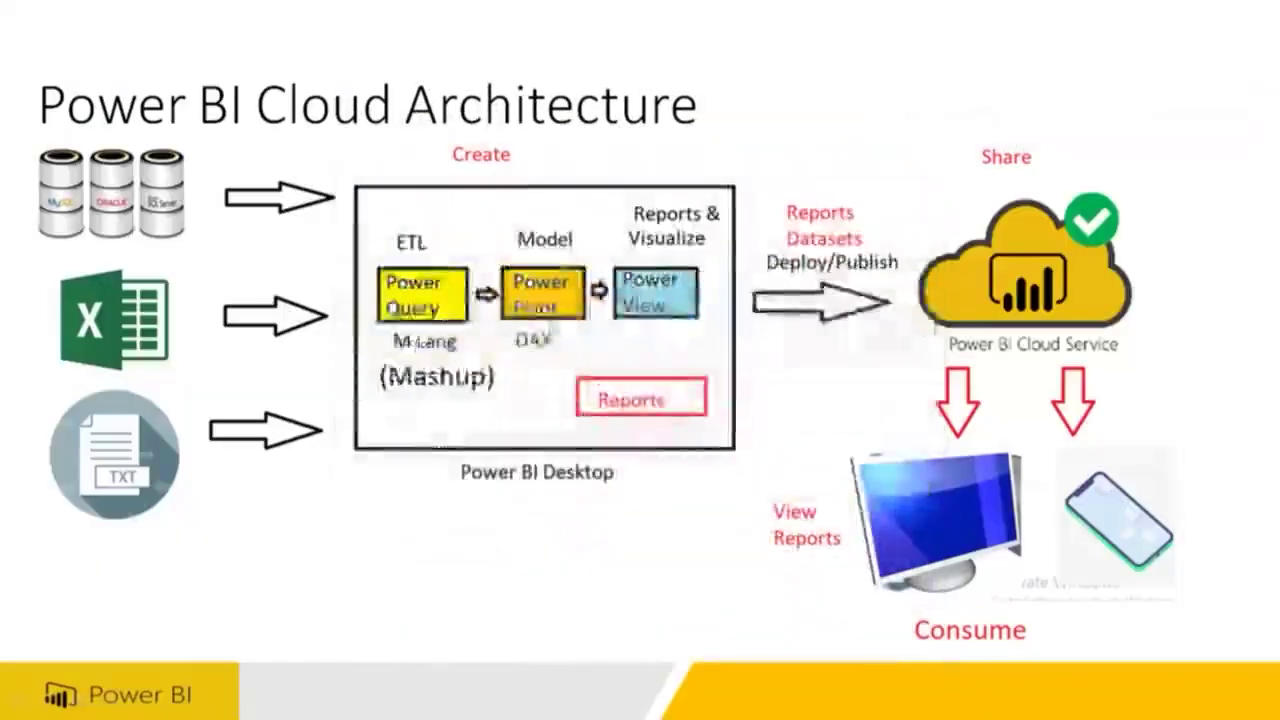
left_click(547, 322)
left_click(547, 322)
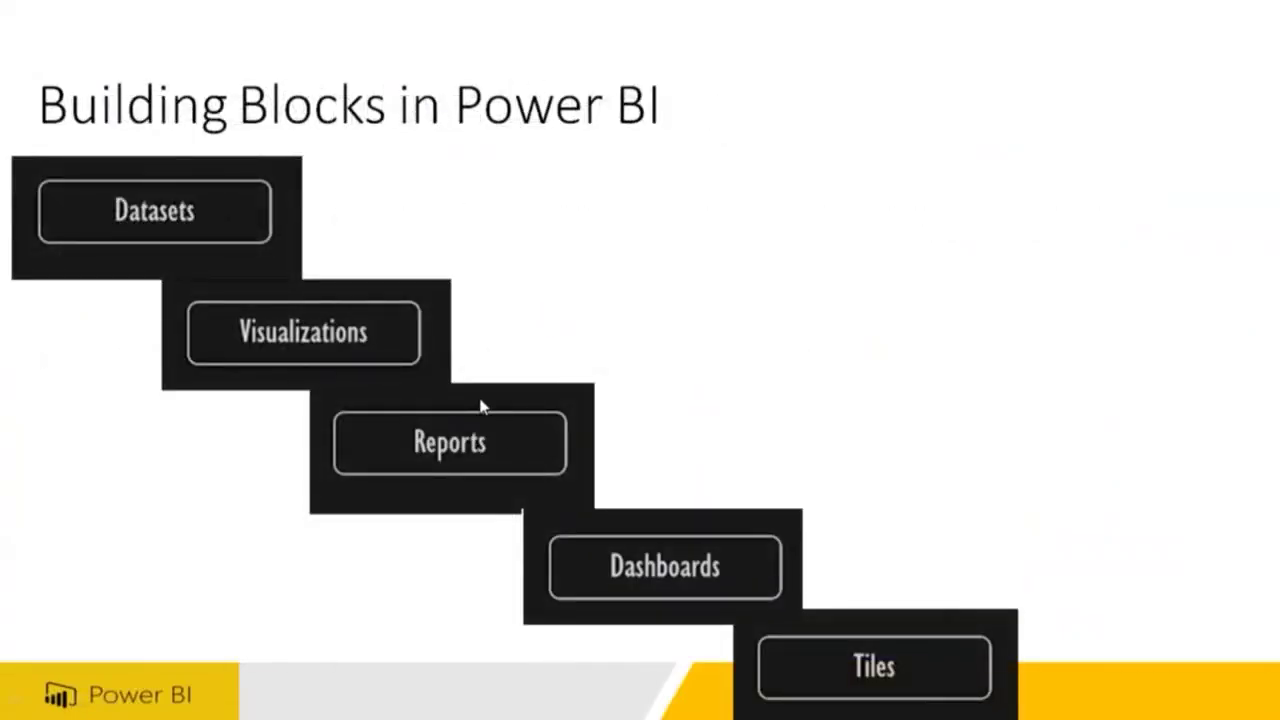
Switch to File Explorer and open the Downloads folder
key("super")
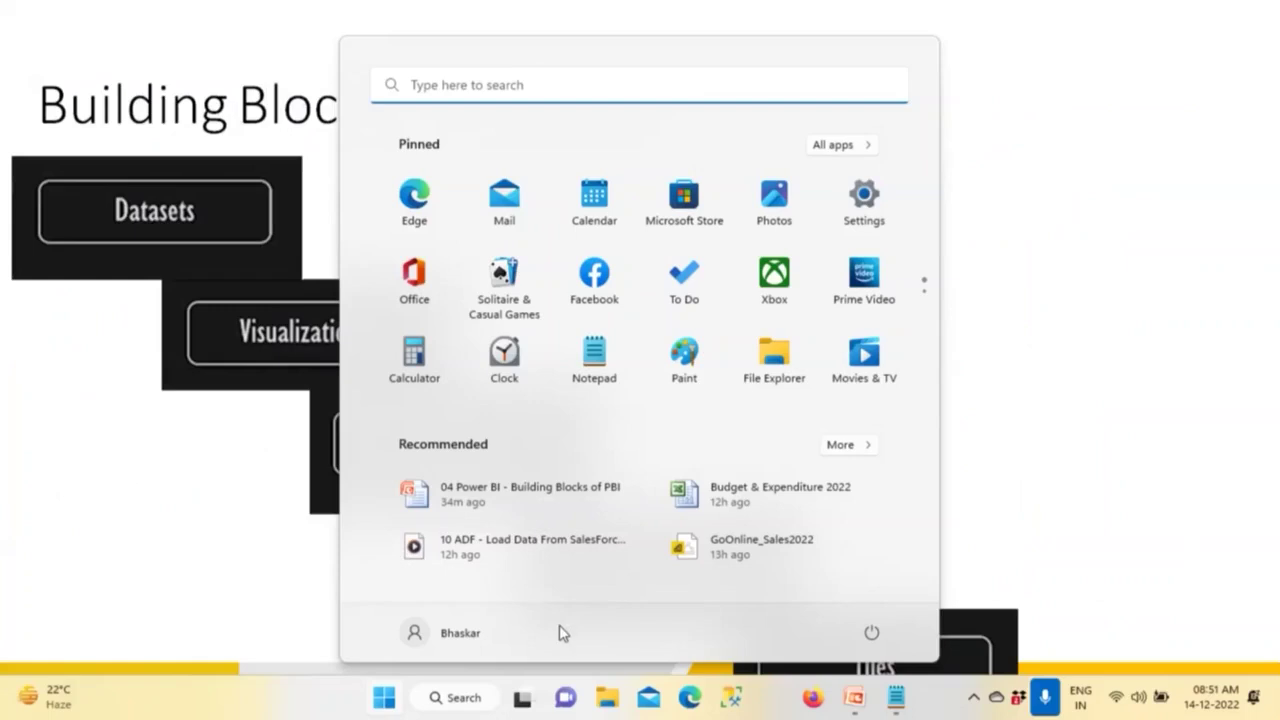
left_click(607, 697)
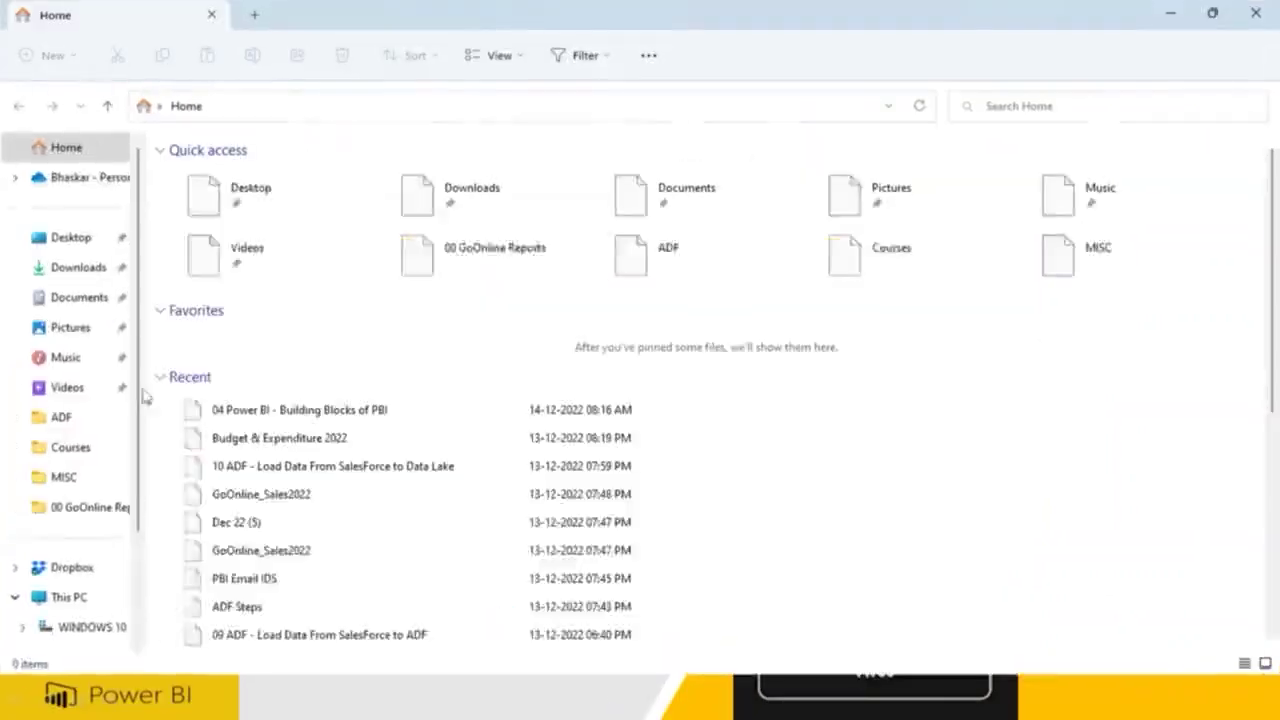
left_click(86, 272)
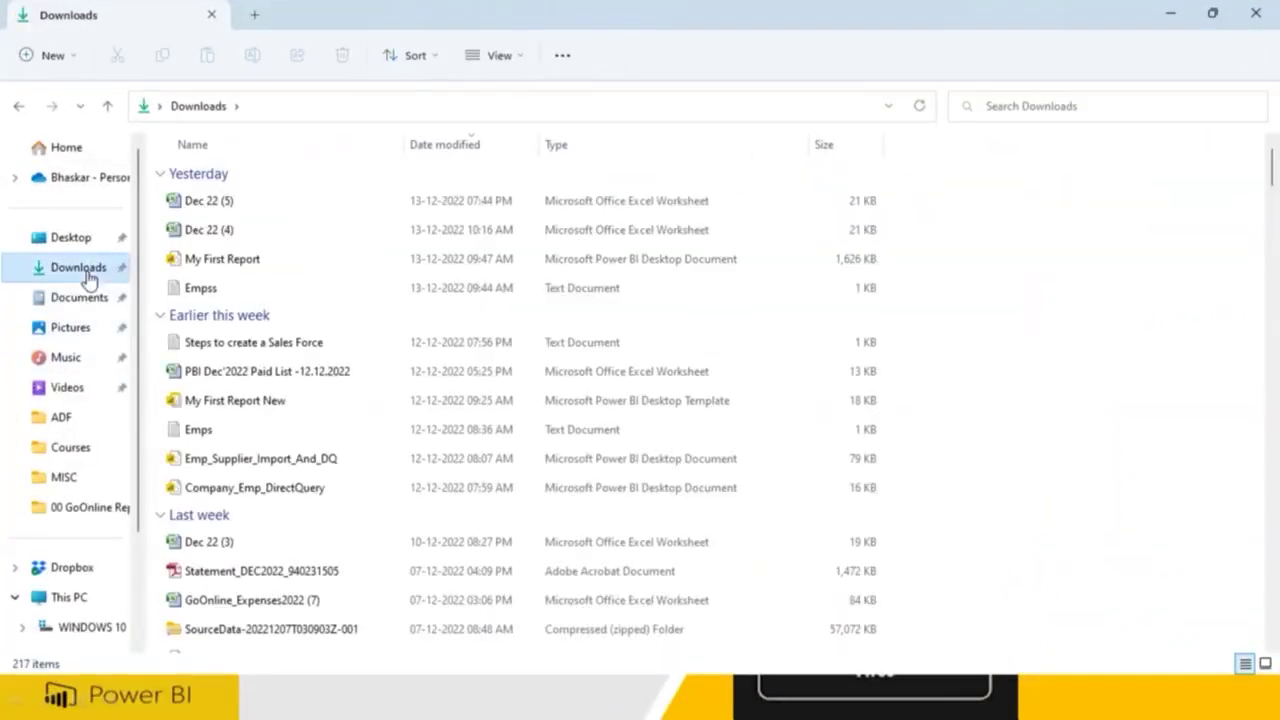
Open the My First Report file from Downloads in Power BI Desktop and view its AdvMarketing and AdvSales pages
double_click(232, 262)
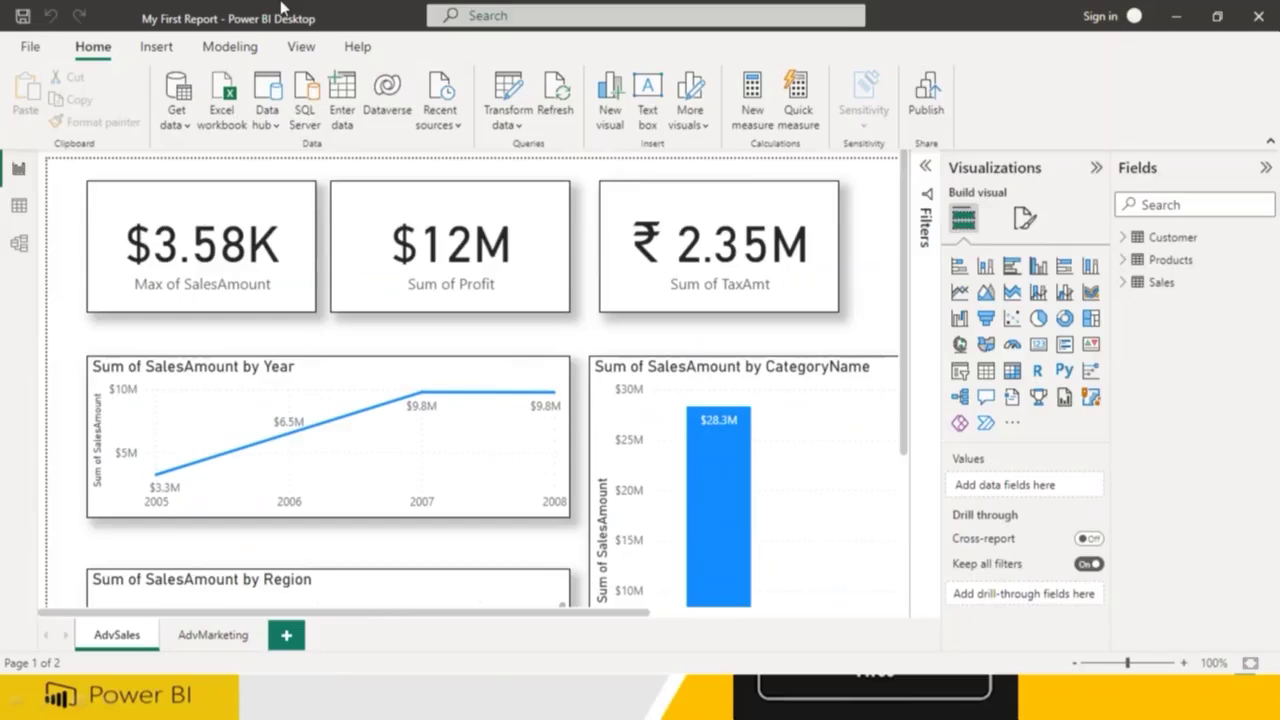
left_click(203, 637)
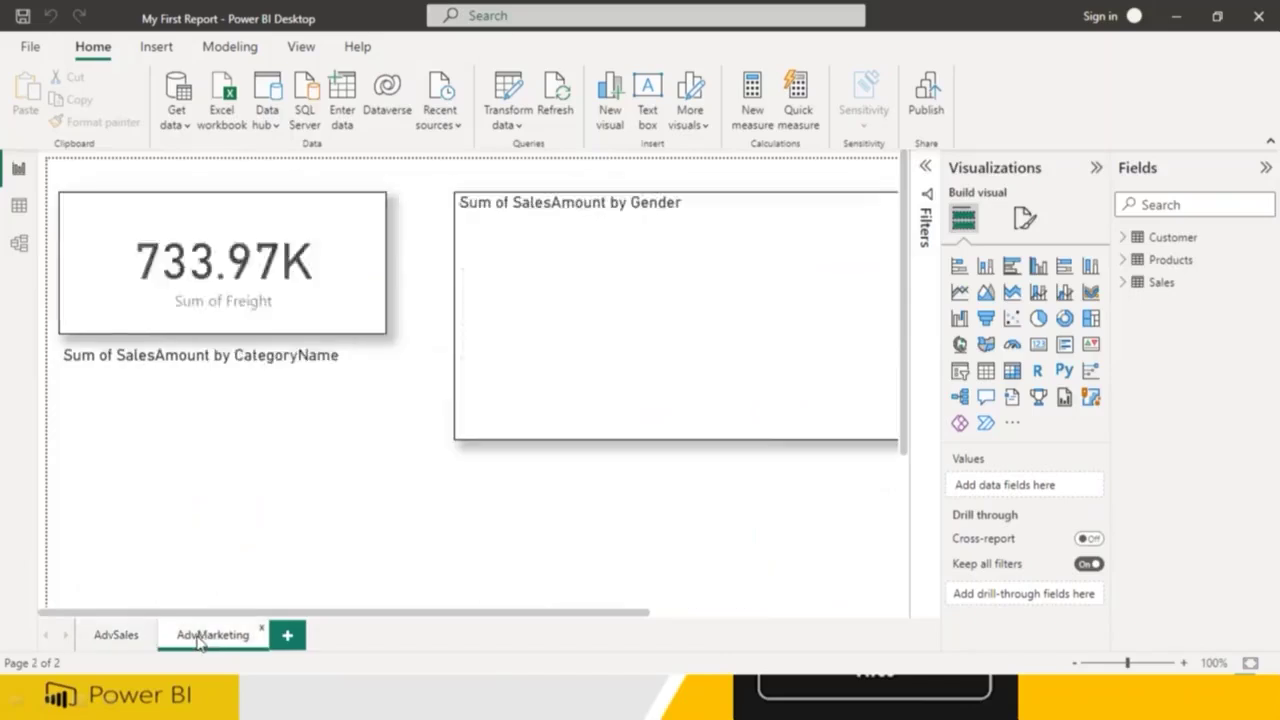
left_click(126, 638)
left_click(162, 638)
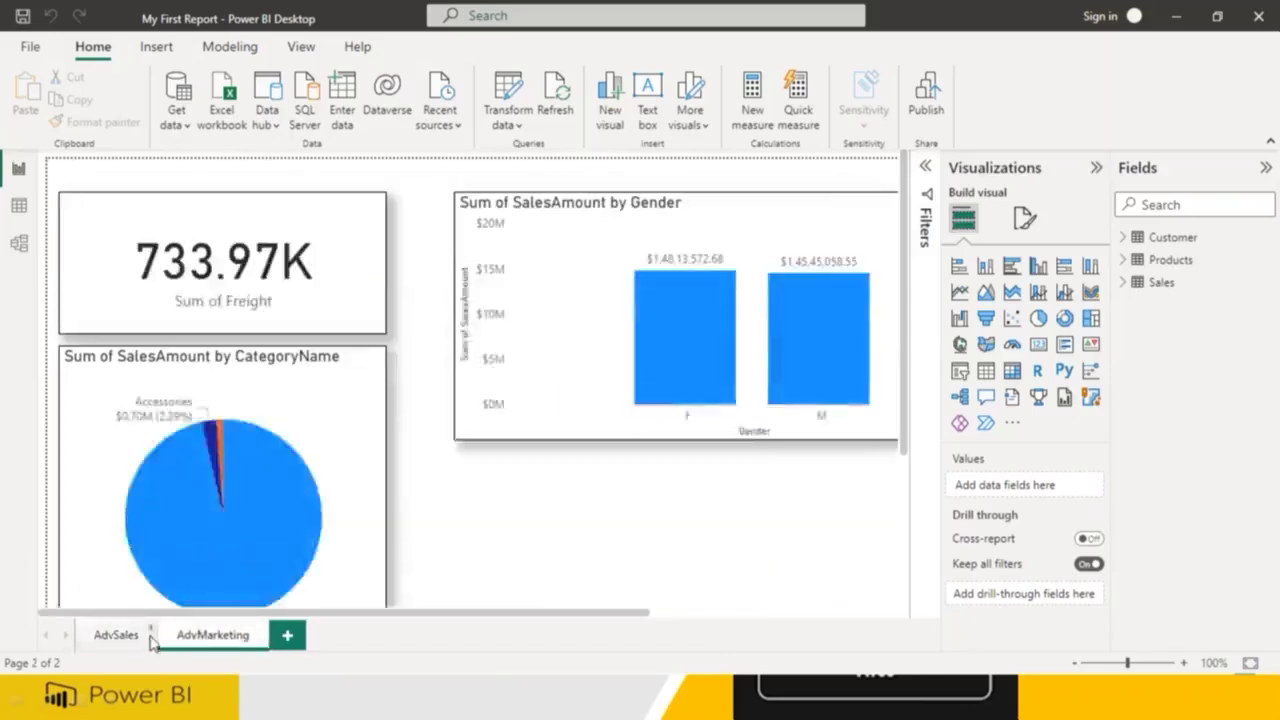
left_click(150, 640)
Handwrite a boxed "pbix" over the Visualizations area and an arrow down from it to a boxed "Report"
mouse_move(826, 262)
left_mouse_down()
mouse_move(830, 326)
mouse_move(832, 288)
left_mouse_up()
mouse_move(856, 226)
left_mouse_down()
mouse_move(856, 262)
mouse_move(880, 298)
mouse_move(942, 290)
mouse_move(908, 300)
left_mouse_up()
mouse_move(942, 228)
left_mouse_down()
mouse_move(816, 252)
mouse_move(818, 366)
mouse_move(956, 292)
mouse_move(948, 224)
left_mouse_up()
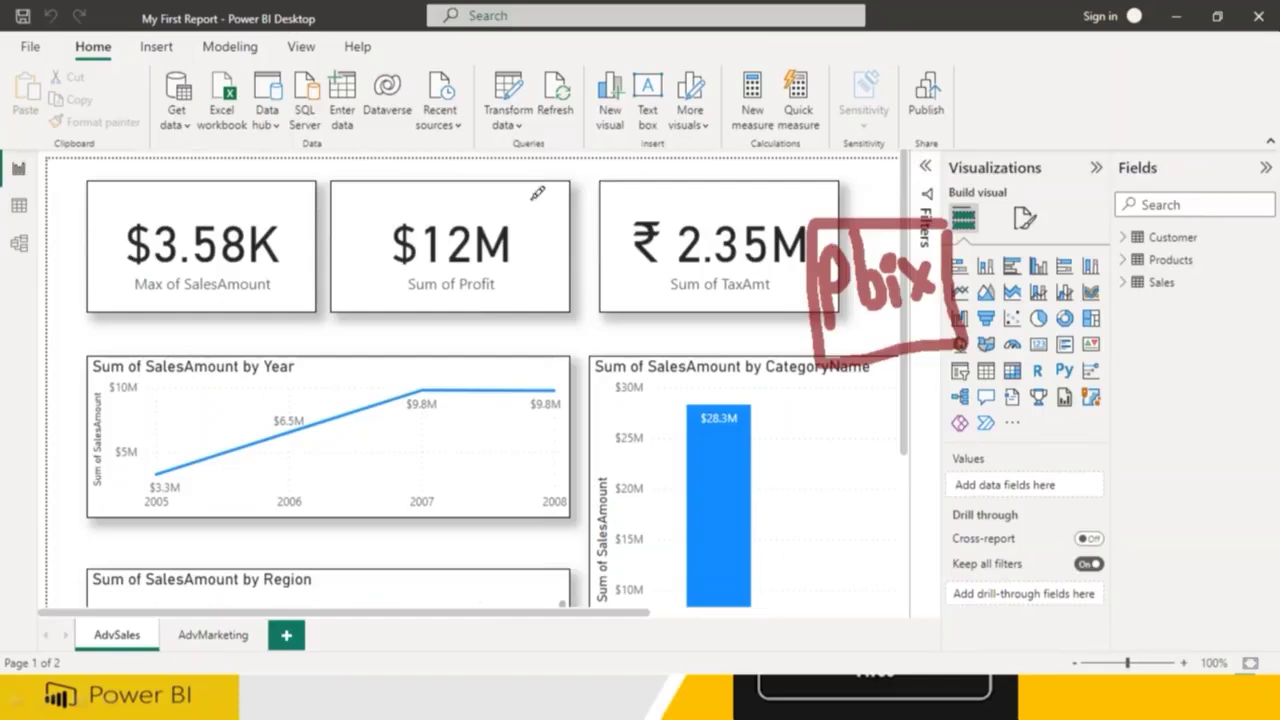
left_click_drag(882, 336, 884, 418)
mouse_move(870, 505)
left_mouse_down()
mouse_move(900, 464)
mouse_move(946, 530)
mouse_move(985, 458)
mouse_move(1000, 470)
mouse_move(1044, 450)
mouse_move(1030, 470)
left_mouse_up()
mouse_move(838, 446)
left_mouse_down()
mouse_move(851, 529)
mouse_move(1060, 511)
mouse_move(1086, 409)
mouse_move(825, 444)
left_mouse_up()
Extend the sketch with an arrow to a boxed "Pages" and another to a boxed "Vis", marking both page names with strokes
mouse_move(975, 540)
left_mouse_down()
mouse_move(985, 565)
mouse_move(970, 580)
mouse_move(1005, 558)
left_mouse_up()
left_click_drag(104, 664, 148, 640)
left_click_drag(170, 658, 208, 640)
mouse_move(891, 609)
left_mouse_down()
mouse_move(890, 645)
mouse_move(925, 606)
mouse_move(972, 614)
mouse_move(985, 660)
mouse_move(1060, 615)
left_mouse_up()
mouse_move(855, 576)
left_mouse_down()
mouse_move(860, 668)
mouse_move(1066, 662)
mouse_move(1058, 568)
mouse_move(856, 578)
left_mouse_up()
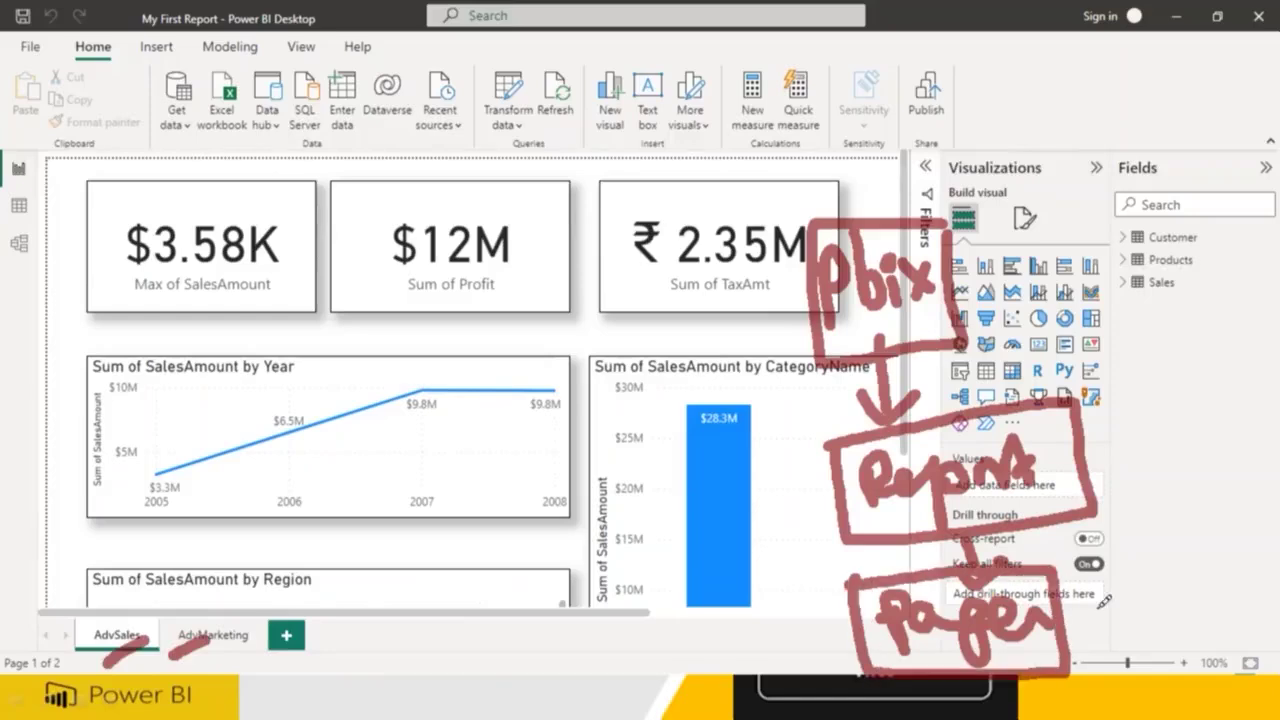
mouse_move(1068, 608)
left_mouse_down()
mouse_move(1128, 600)
mouse_move(1122, 616)
left_mouse_up()
mouse_move(1157, 562)
left_mouse_down()
mouse_move(1218, 636)
mouse_move(1243, 633)
mouse_move(1192, 553)
mouse_move(1152, 560)
left_mouse_up()
mouse_move(1168, 584)
left_mouse_down()
mouse_move(1183, 616)
mouse_move(1194, 586)
mouse_move(1208, 612)
mouse_move(1246, 597)
mouse_move(1230, 603)
left_mouse_up()
Handwrite "= project" beside "pbix" with an arrow toward "Report", and erase all the ink
mouse_move(930, 328)
left_mouse_down()
mouse_move(1018, 286)
mouse_move(1016, 257)
left_mouse_up()
mouse_move(1036, 264)
left_mouse_down()
mouse_move(1034, 318)
mouse_move(1043, 284)
left_mouse_up()
left_click_drag(1052, 258, 1057, 316)
mouse_move(1052, 256)
left_mouse_down()
mouse_move(1062, 284)
mouse_move(1106, 268)
mouse_move(1110, 278)
left_mouse_up()
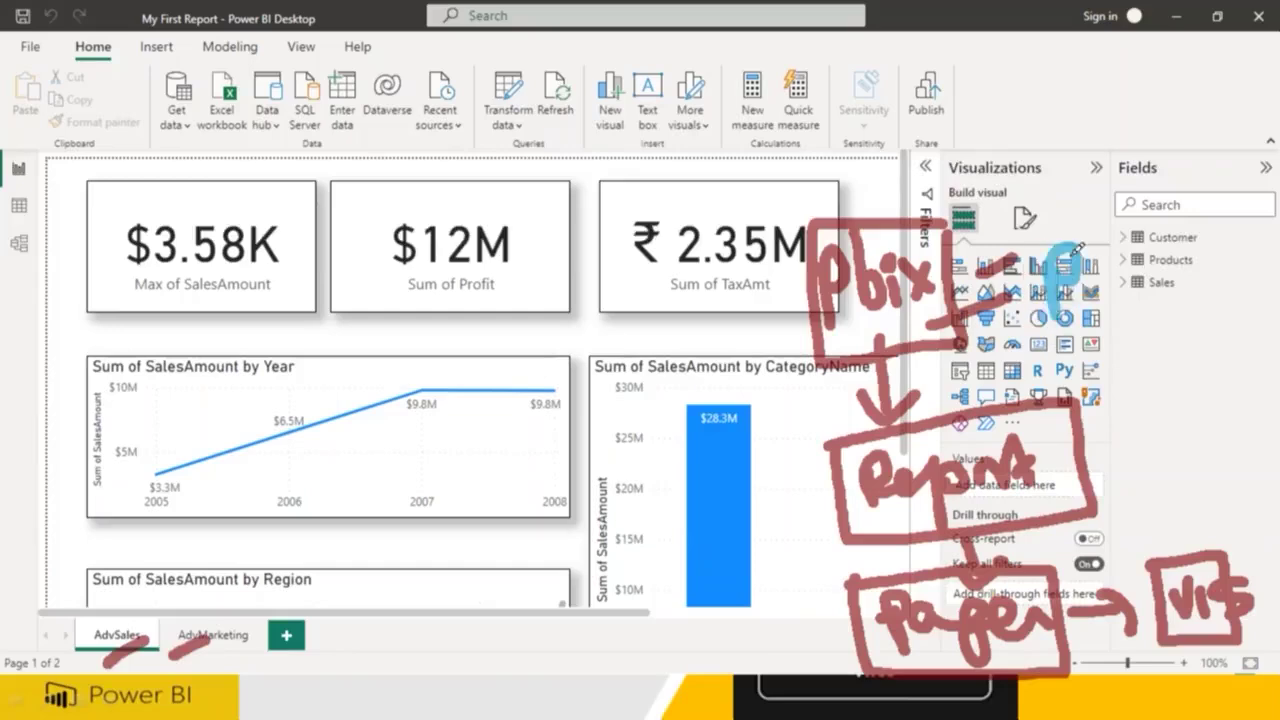
left_click_drag(1123, 250, 1126, 320)
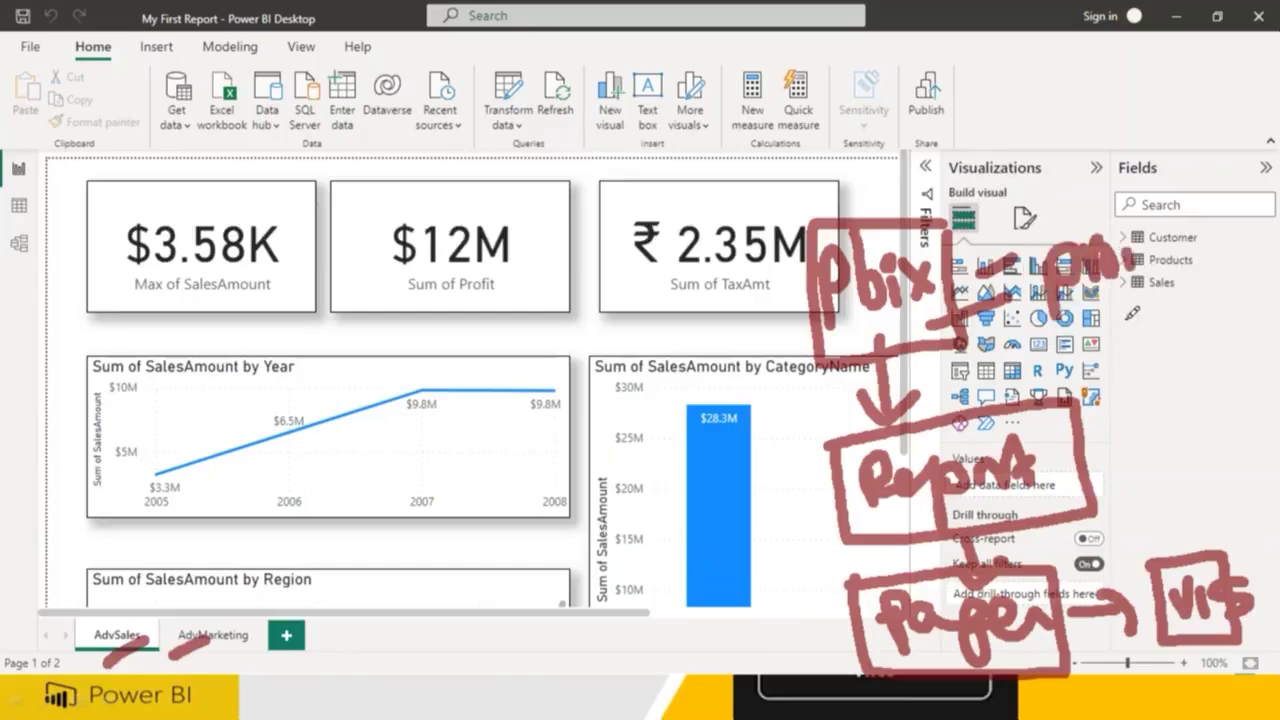
mouse_move(1126, 232)
left_mouse_down()
mouse_move(1168, 252)
mouse_move(1228, 250)
mouse_move(1203, 237)
left_mouse_up()
mouse_move(1090, 316)
left_mouse_down()
mouse_move(1046, 372)
mouse_move(1084, 372)
left_mouse_up()
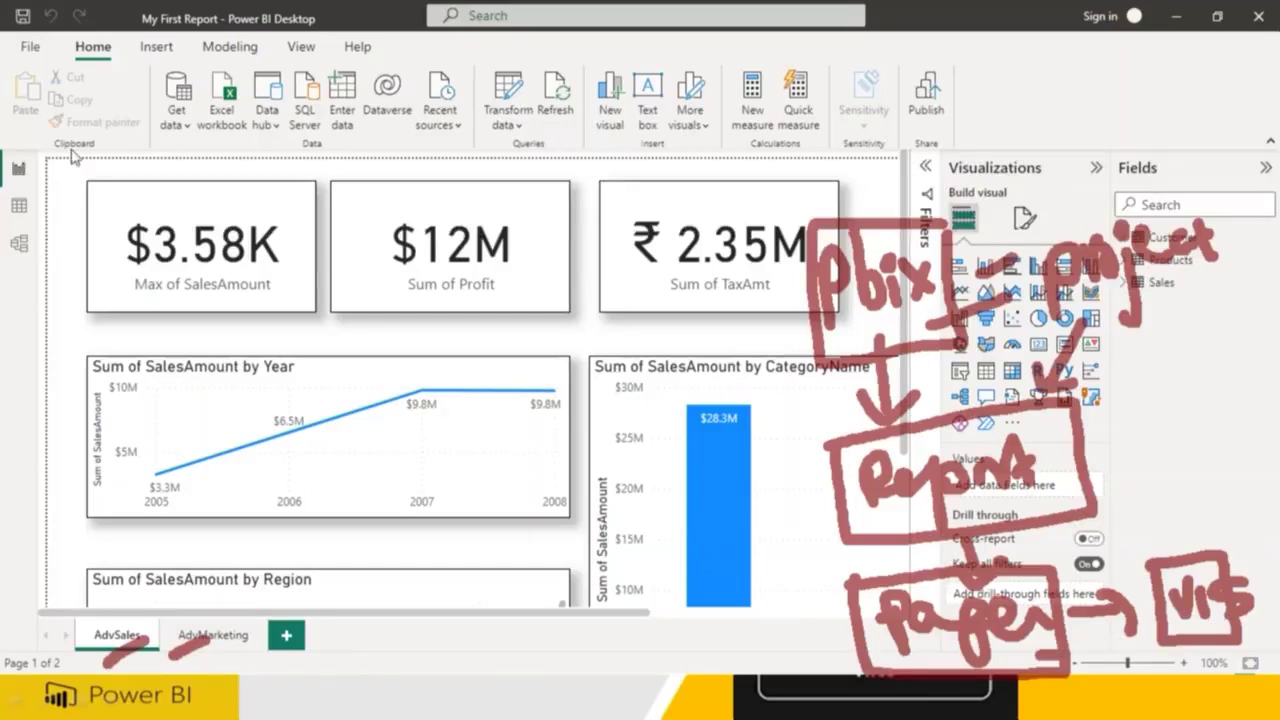
key("Escape")
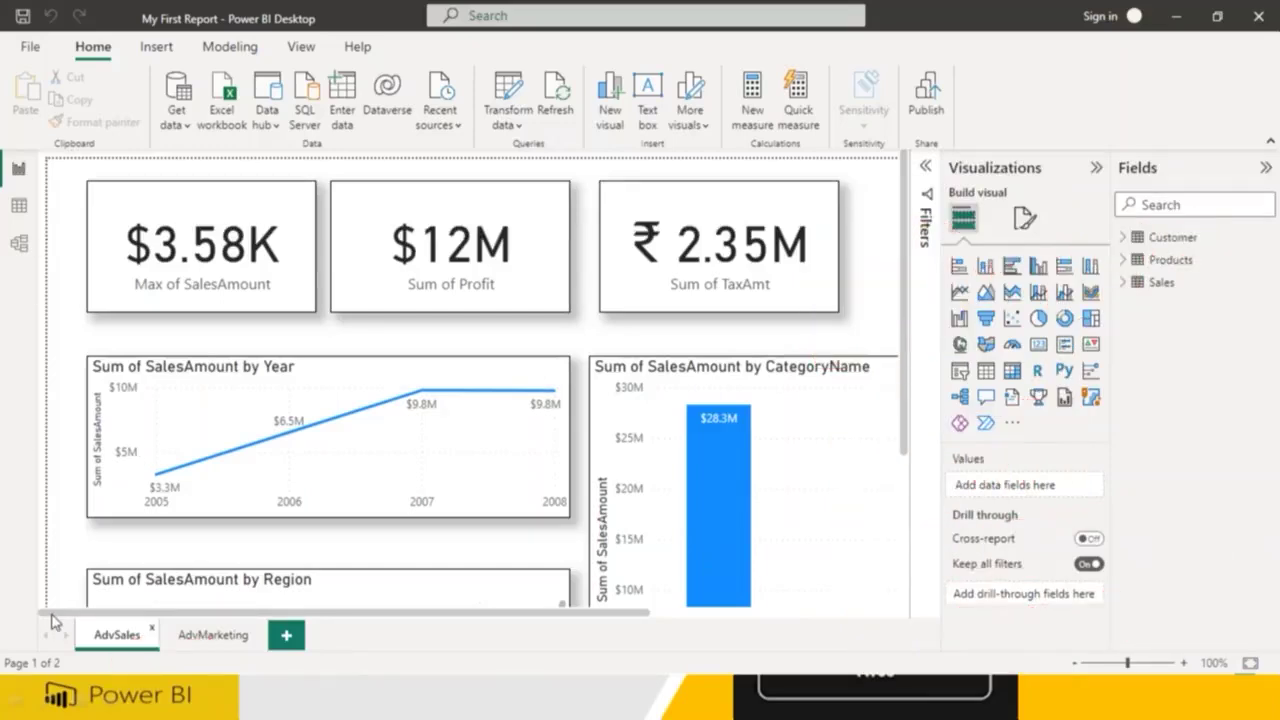
Examine the cards and charts on the AdvSales and AdvMarketing report pages
left_click(220, 638)
left_click(125, 638)
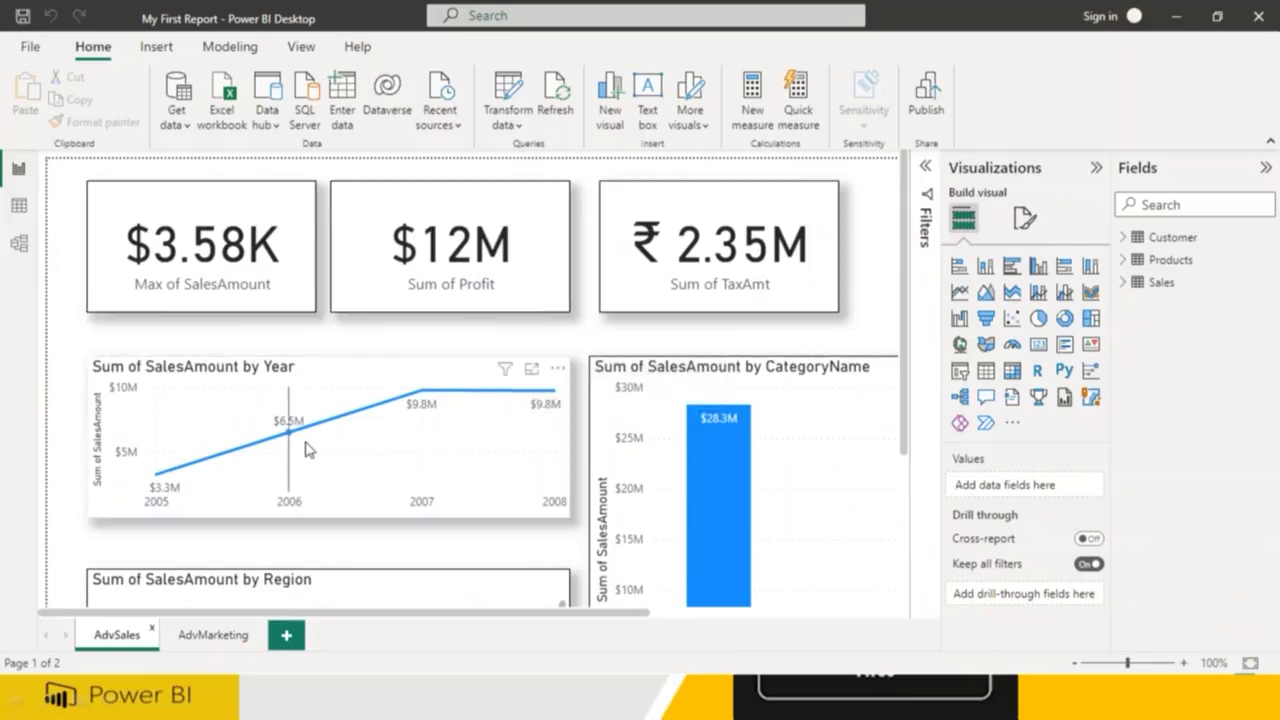
scroll(312, 450, "down", 3)
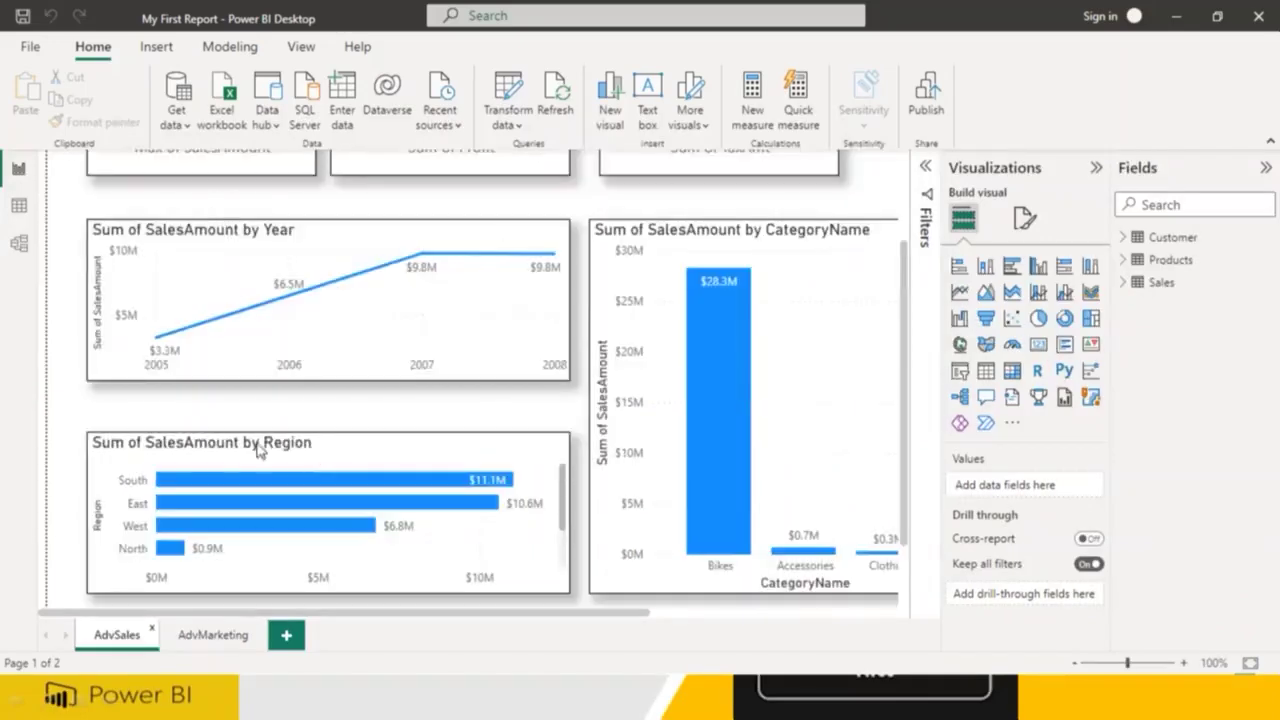
scroll(261, 452, "down", 2)
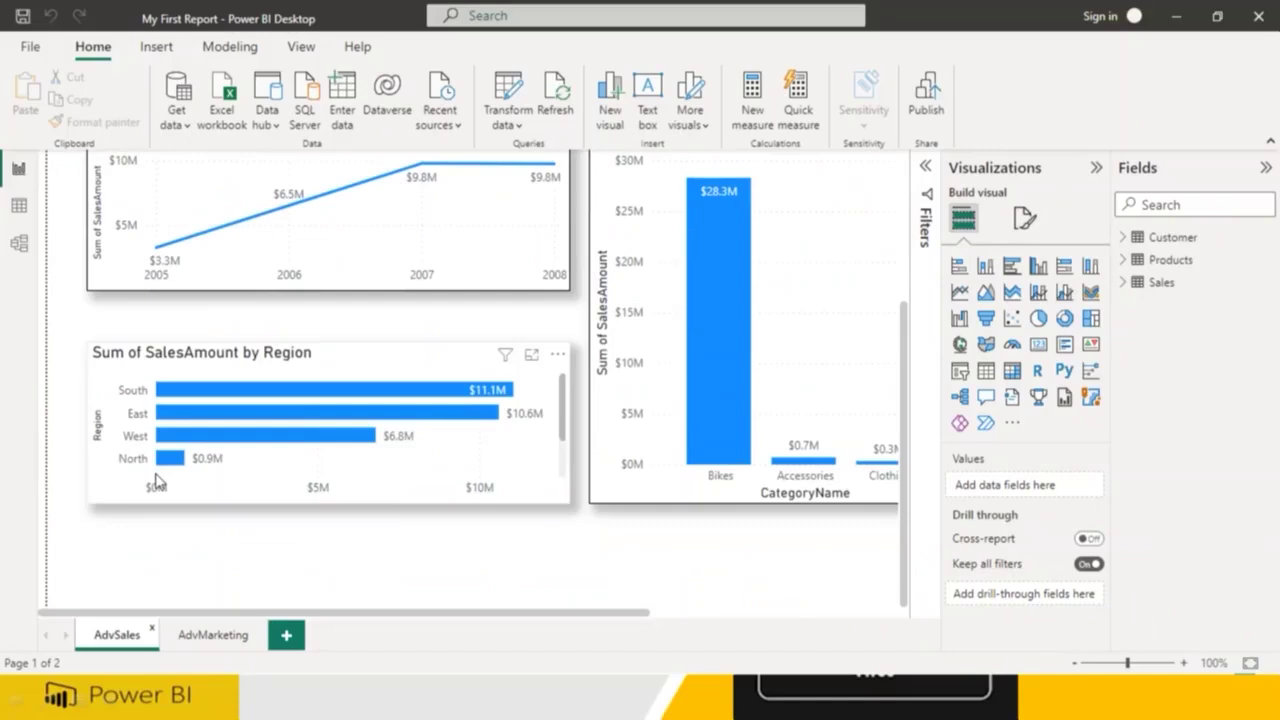
scroll(726, 323, "up", 5)
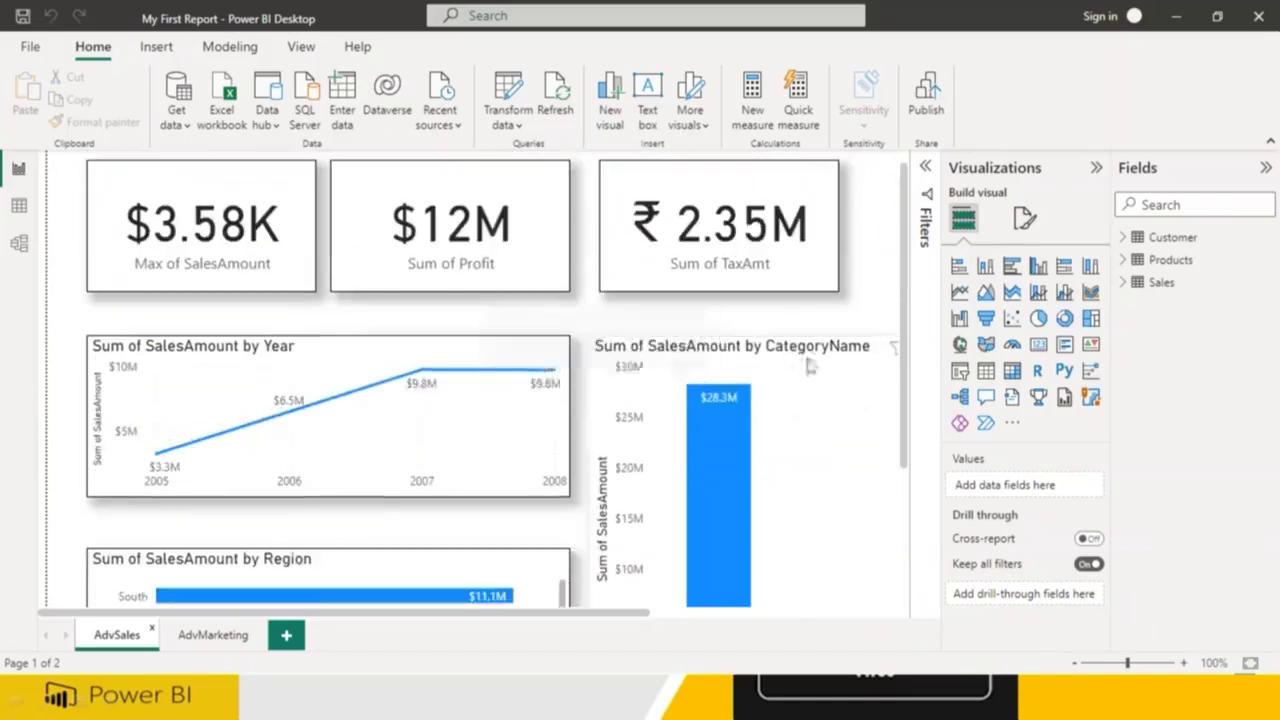
scroll(566, 564, "down", 5)
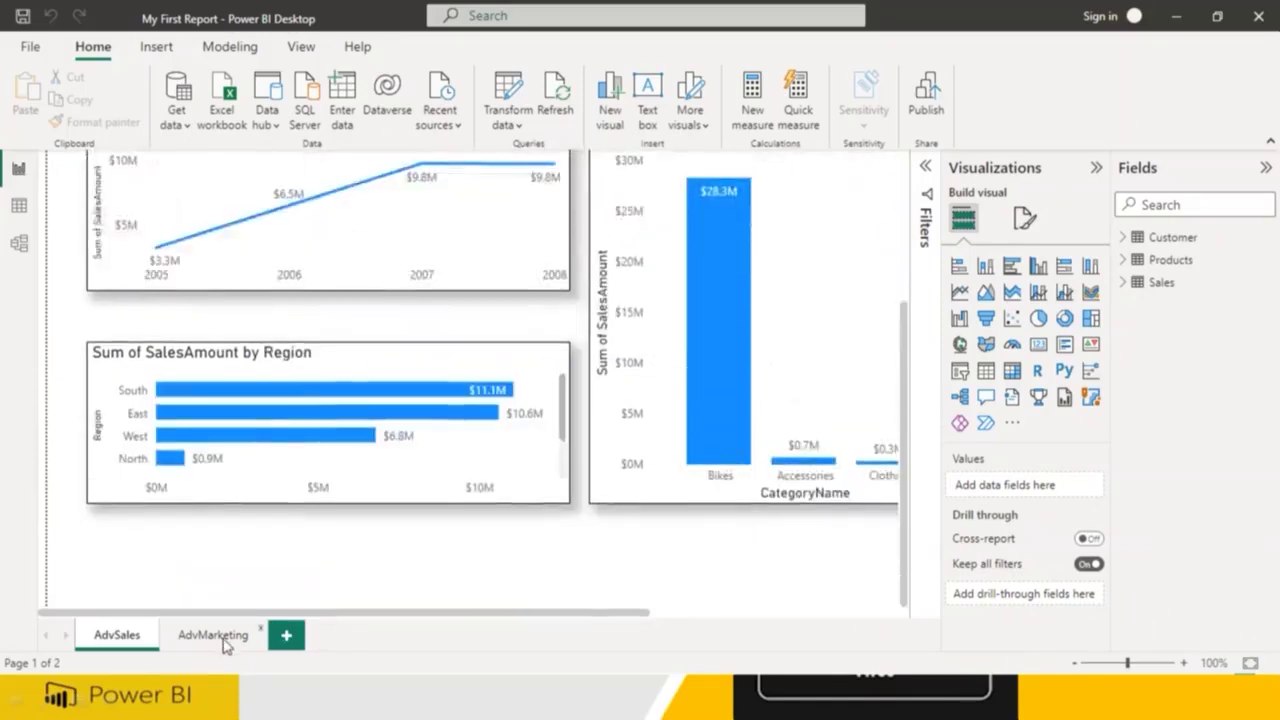
left_click(213, 635)
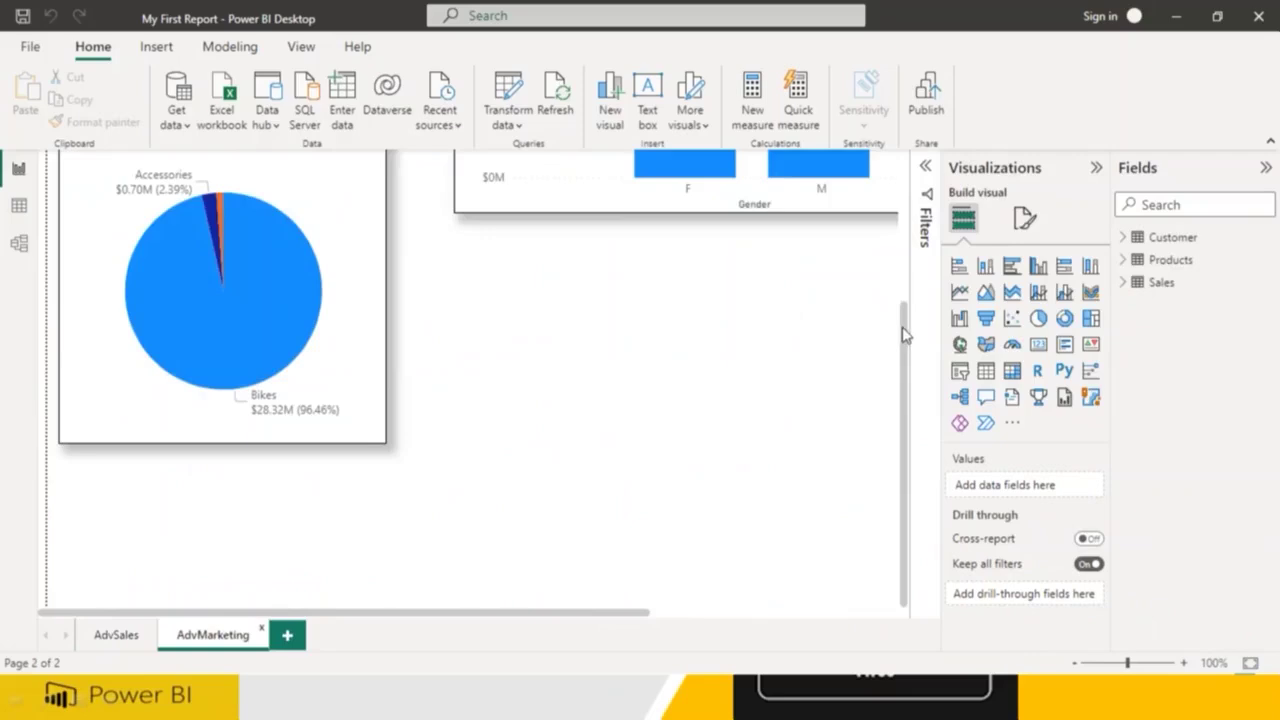
scroll(912, 254, "up", 5)
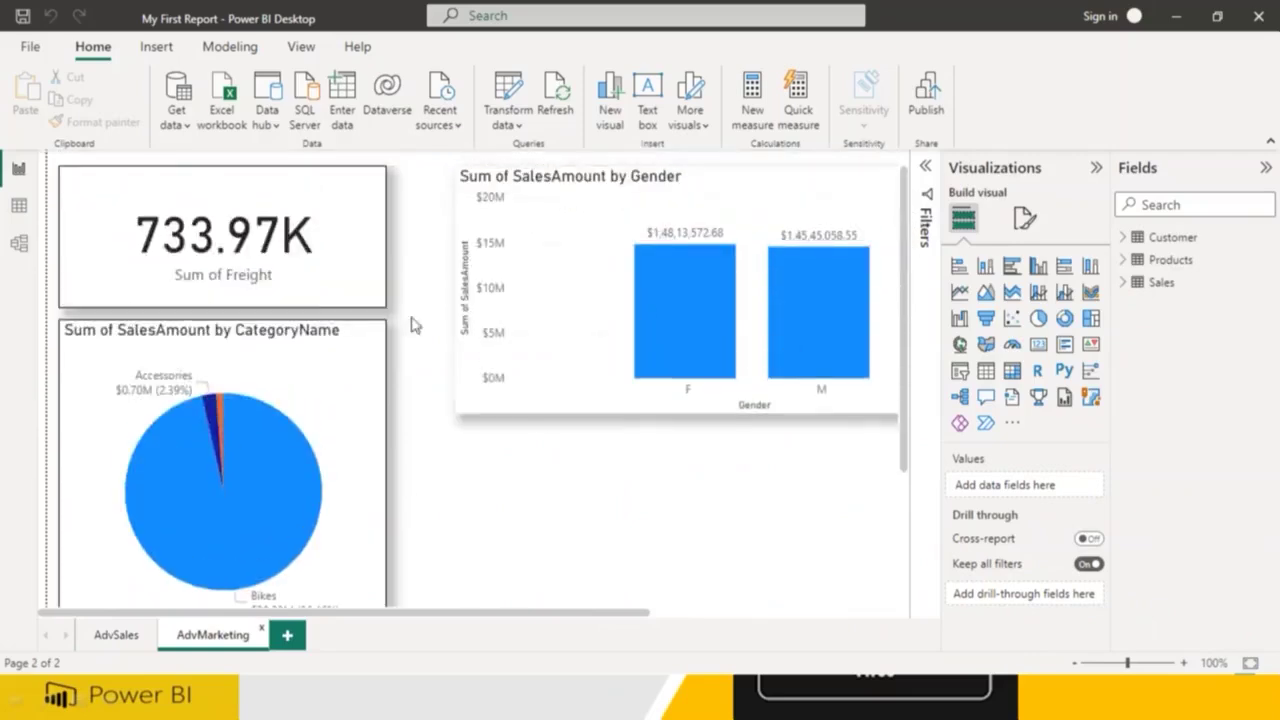
Switch to the data view and look through the rows of the Customer, Products and Sales tables
left_click(24, 212)
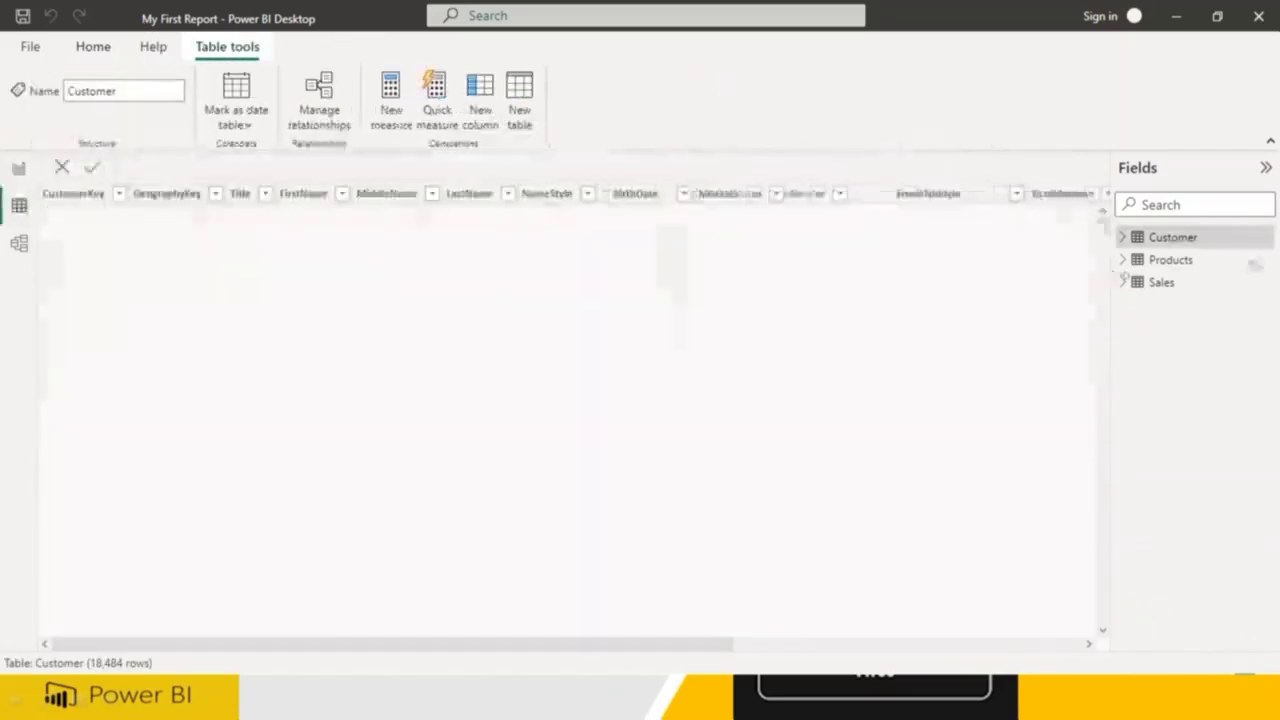
left_click(1186, 262)
left_click(1166, 284)
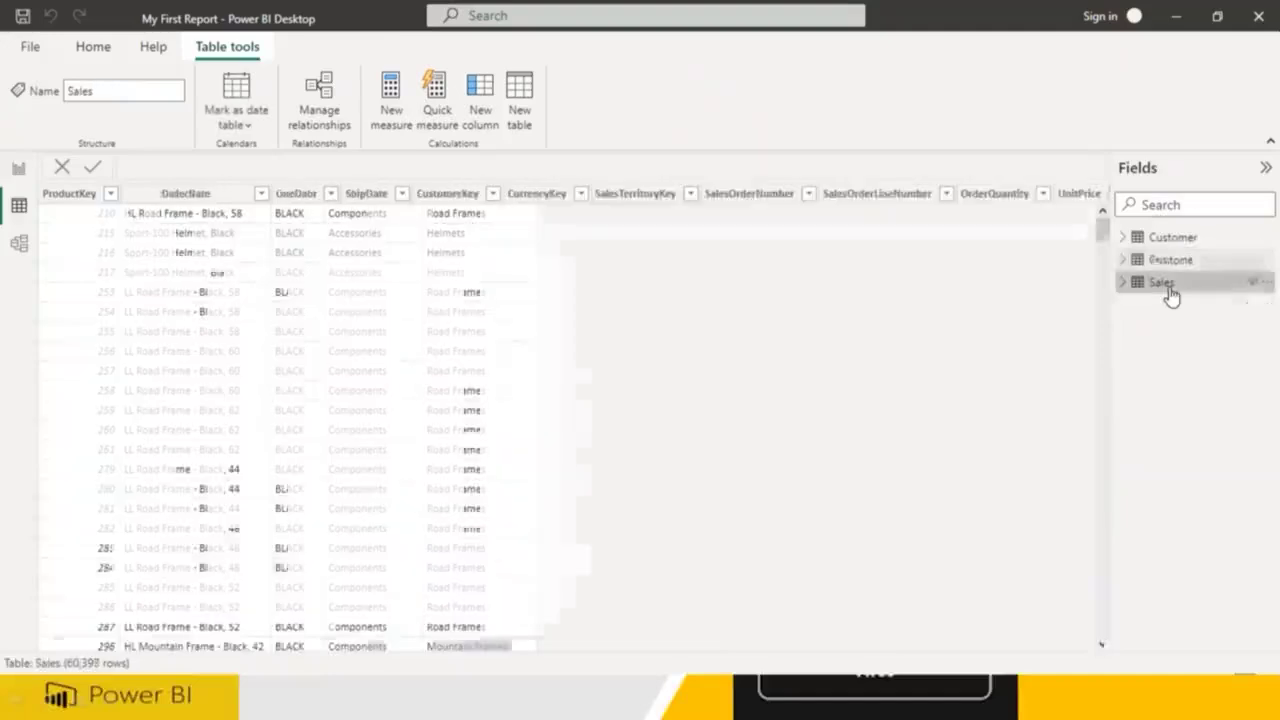
left_click(1176, 260)
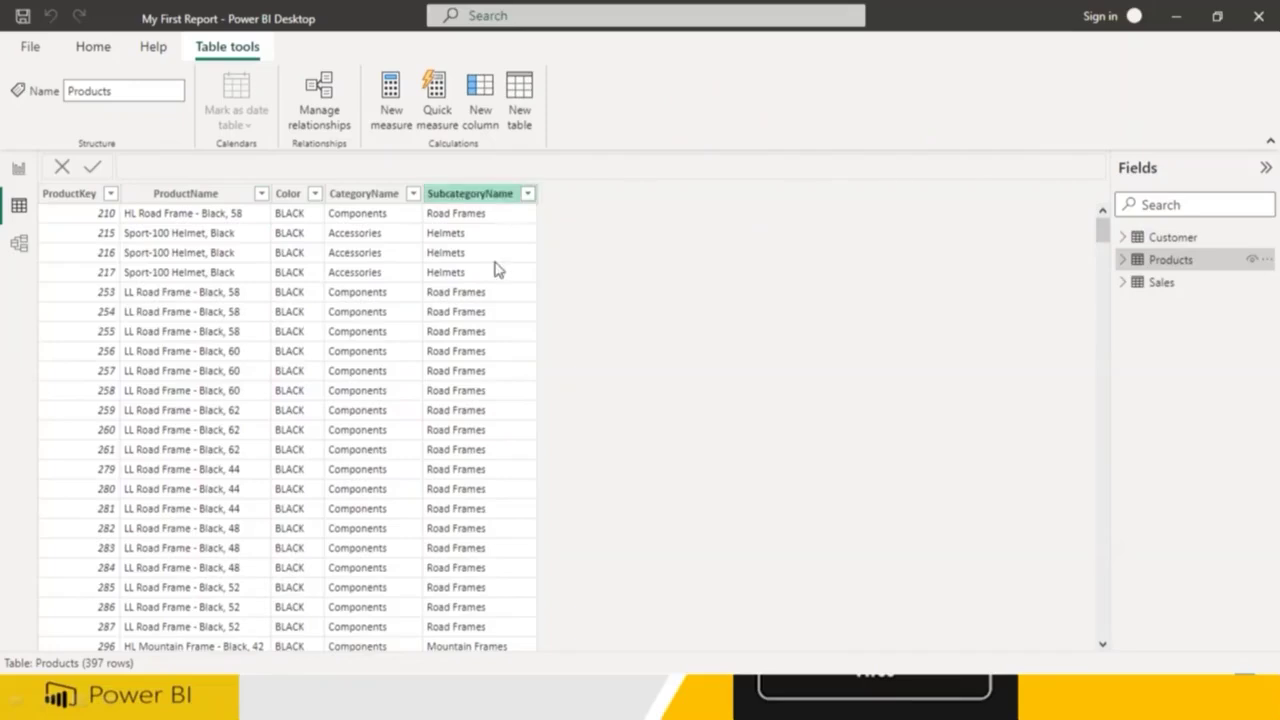
left_click(1170, 289)
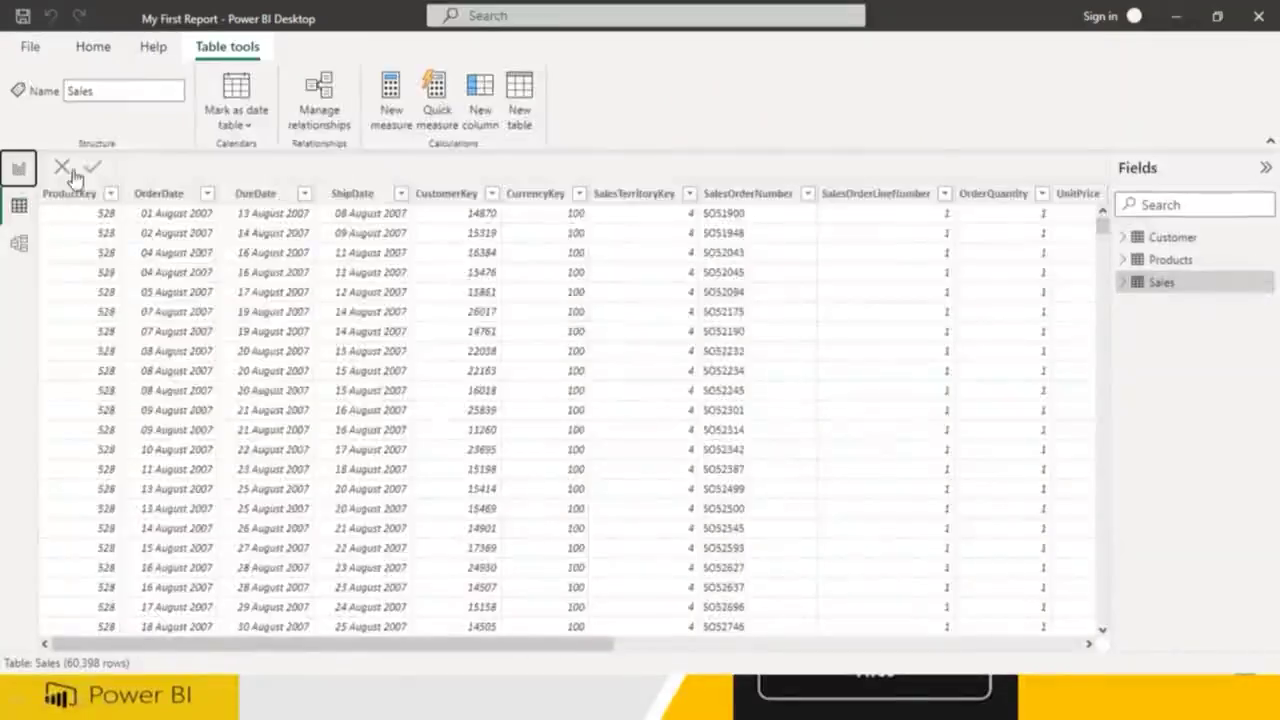
Return to the report view, select the Customer table, and compare the two report pages, finishing on AdvSales
left_click(18, 168)
left_click(1188, 239)
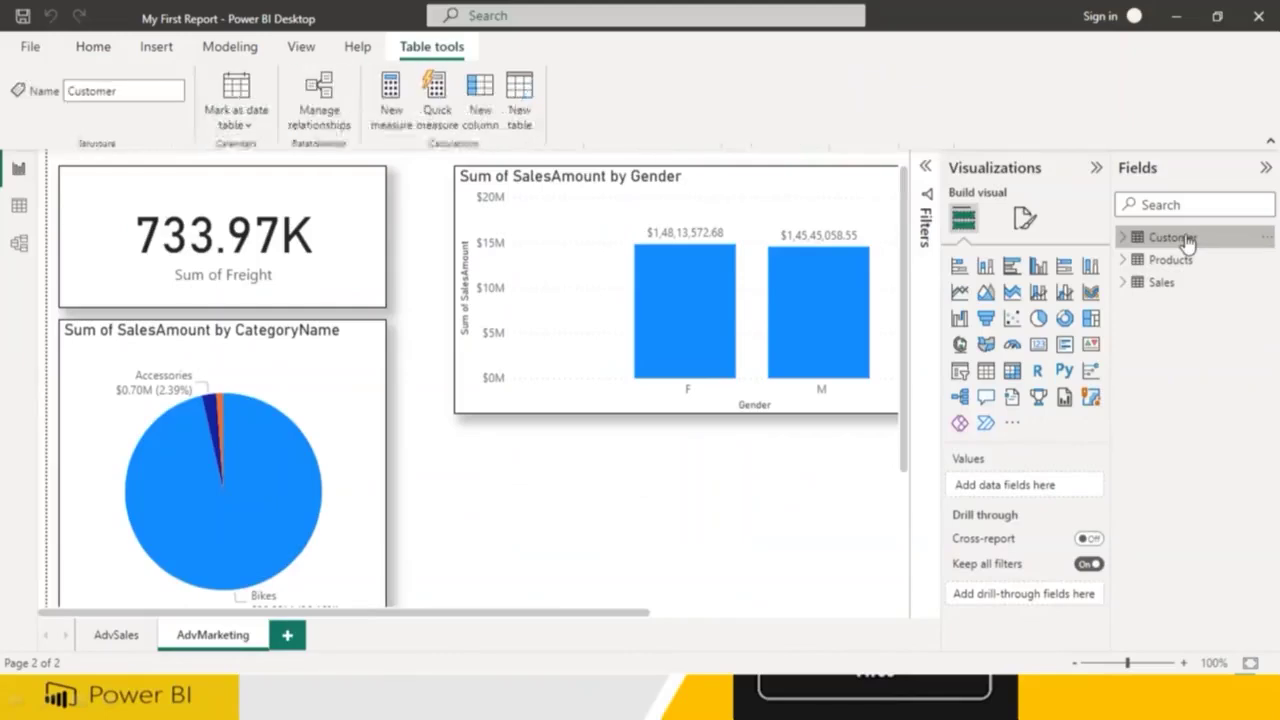
left_click(120, 636)
left_click(200, 636)
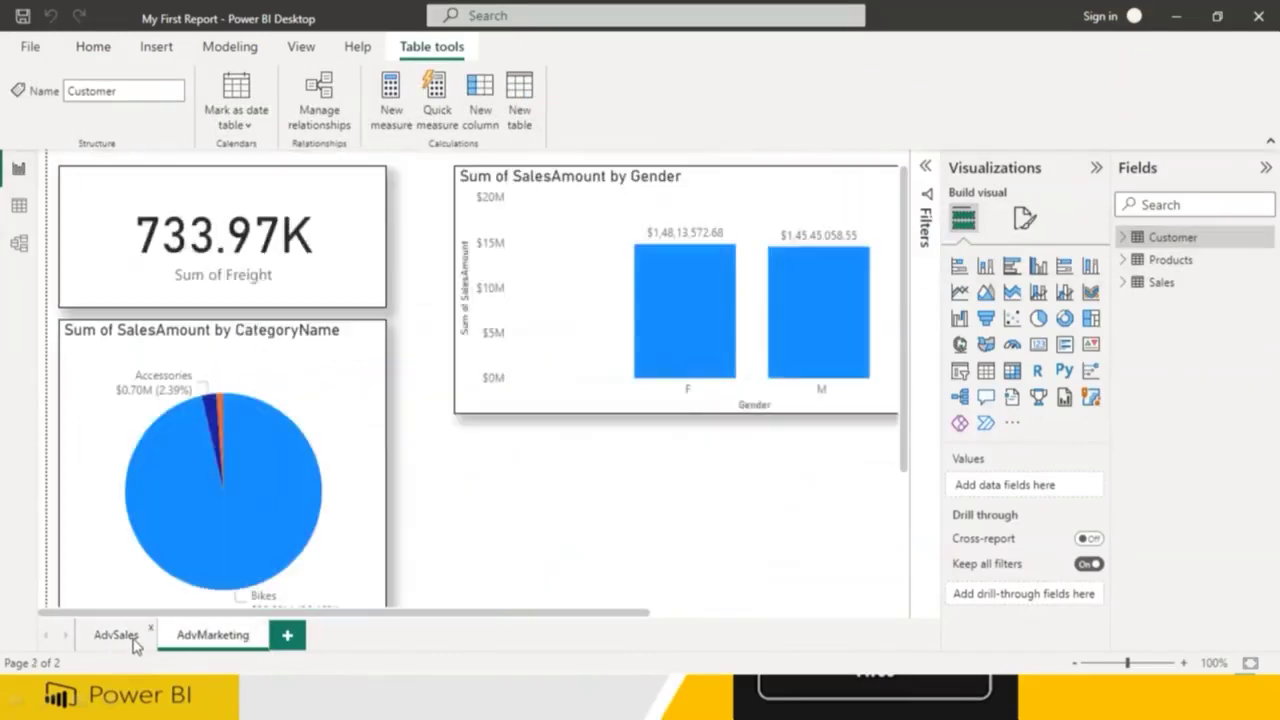
left_click(118, 636)
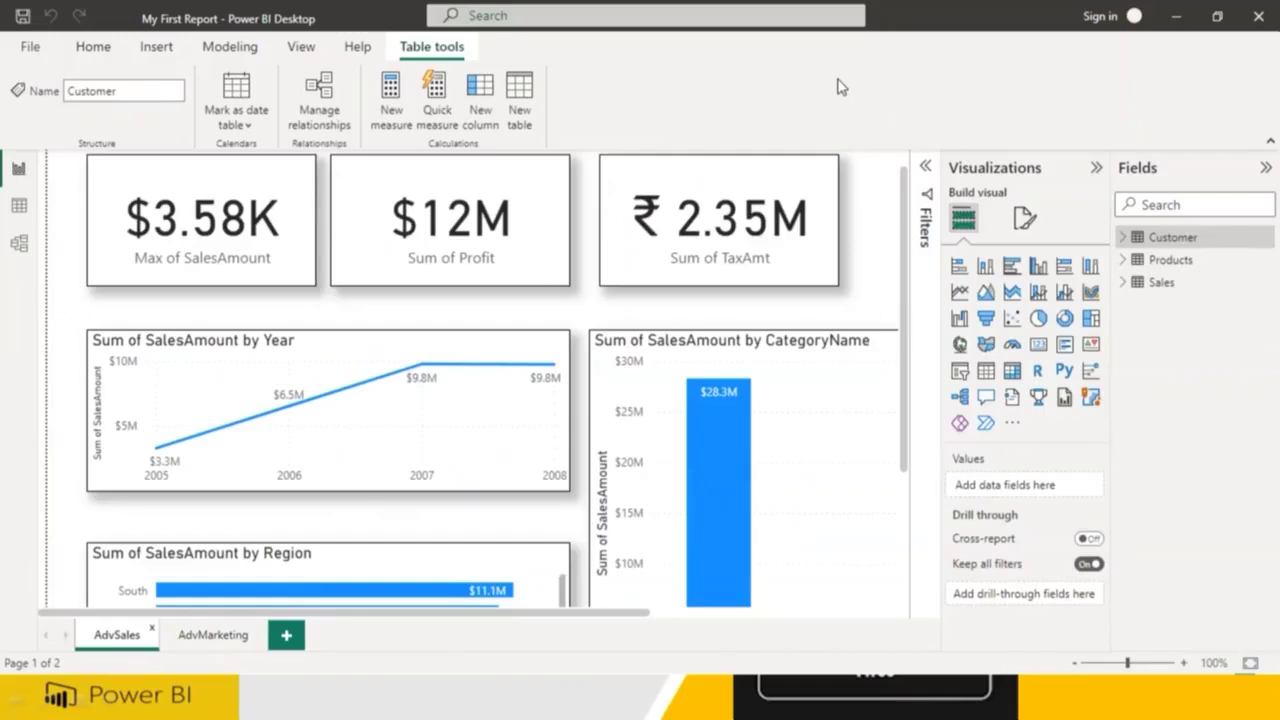
Handwrite "Detail level" across the CategoryName chart and draw a row of eight slanted strokes above the page names
mouse_move(592, 352)
left_mouse_down()
mouse_move(583, 392)
mouse_move(672, 378)
mouse_move(722, 345)
mouse_move(790, 372)
mouse_move(806, 318)
mouse_move(826, 360)
mouse_move(835, 345)
left_mouse_up()
mouse_move(895, 282)
left_mouse_down()
mouse_move(912, 340)
mouse_move(982, 312)
mouse_move(1025, 338)
mouse_move(1012, 300)
left_mouse_up()
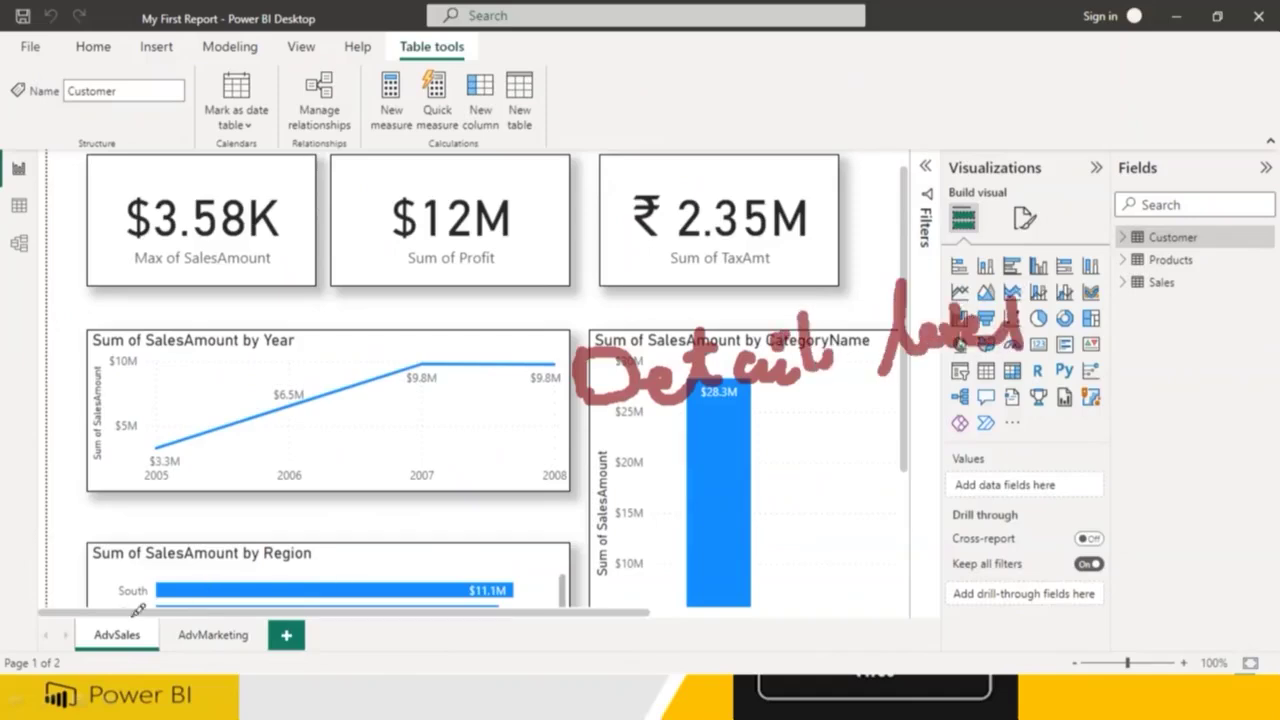
left_click_drag(108, 632, 194, 535)
left_click_drag(206, 620, 300, 537)
left_click_drag(287, 620, 370, 548)
left_click_drag(350, 632, 430, 548)
left_click_drag(435, 618, 500, 556)
left_click_drag(505, 625, 575, 556)
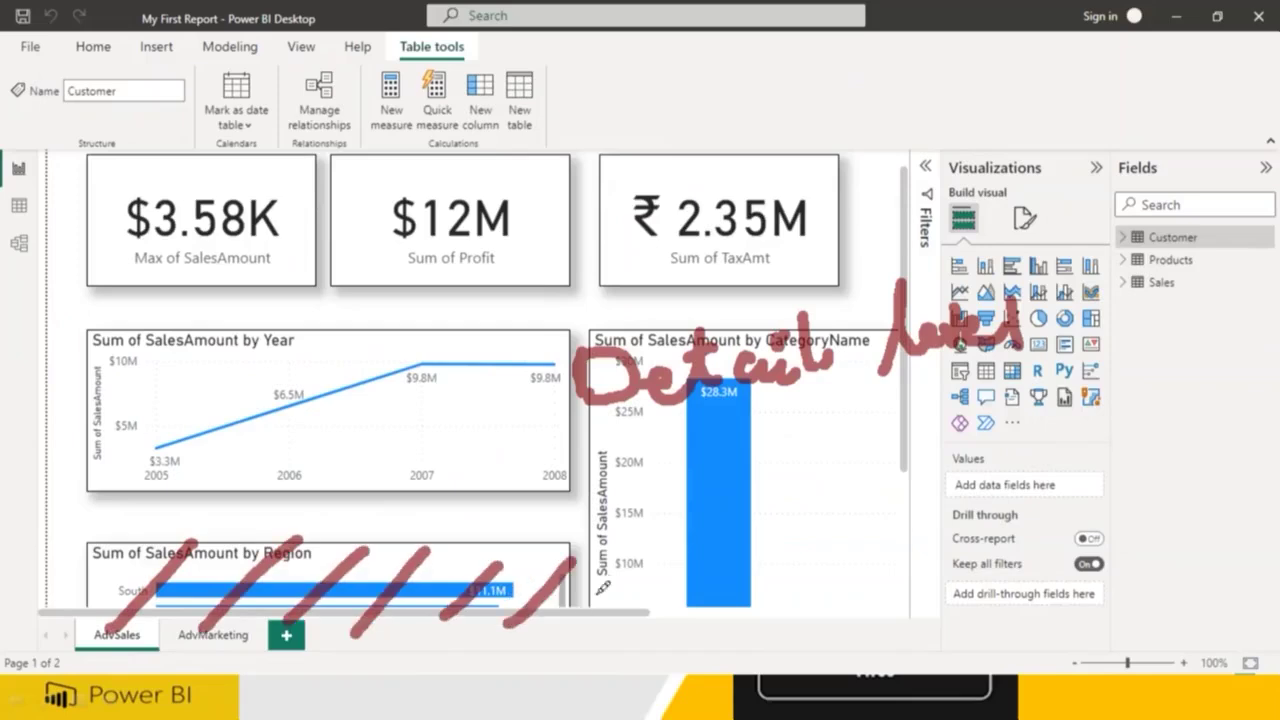
left_click_drag(575, 615, 635, 545)
left_click_drag(635, 610, 683, 550)
Handwrite "5" above the first slanted stroke and an underlined "100 x 5 = 500" after the last one
left_click_drag(768, 590, 780, 622)
mouse_move(812, 582)
left_mouse_down()
mouse_move(804, 600)
mouse_move(812, 580)
left_mouse_up()
mouse_move(838, 580)
left_mouse_down()
mouse_move(846, 600)
mouse_move(832, 584)
left_mouse_up()
left_click_drag(800, 650, 848, 628)
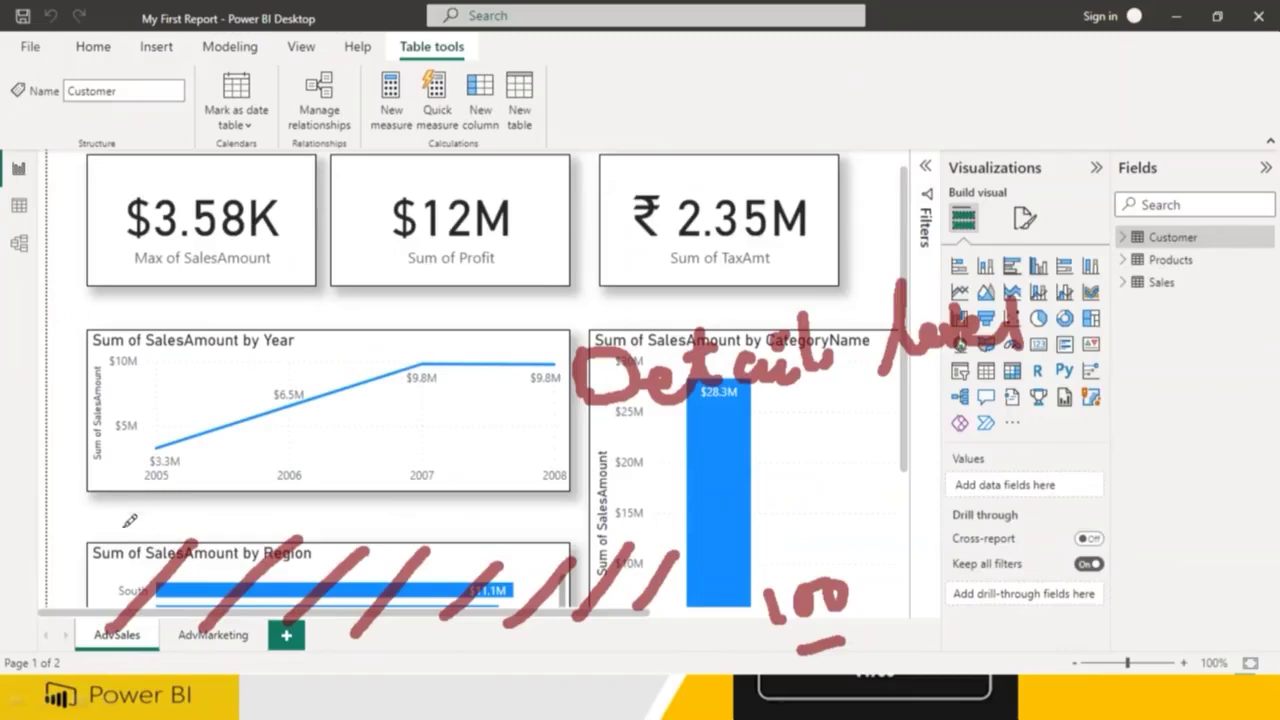
mouse_move(126, 498)
left_mouse_down()
mouse_move(160, 524)
mouse_move(140, 540)
mouse_move(170, 484)
left_mouse_up()
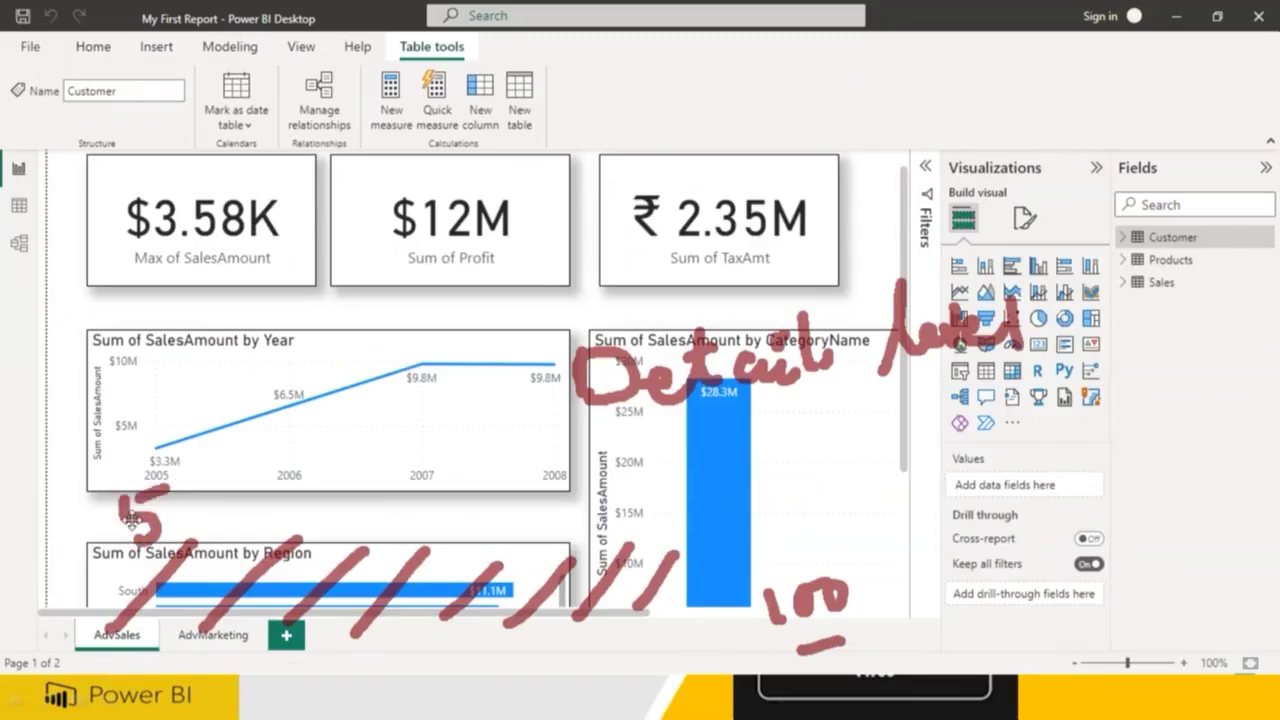
mouse_move(866, 571)
left_mouse_down()
mouse_move(910, 602)
mouse_move(870, 566)
left_mouse_up()
left_click_drag(944, 556, 940, 606)
left_click_drag(960, 550, 1030, 566)
left_click_drag(986, 590, 1034, 582)
mouse_move(1064, 526)
left_mouse_down()
mouse_move(1082, 567)
mouse_move(1100, 530)
mouse_move(1138, 536)
left_mouse_up()
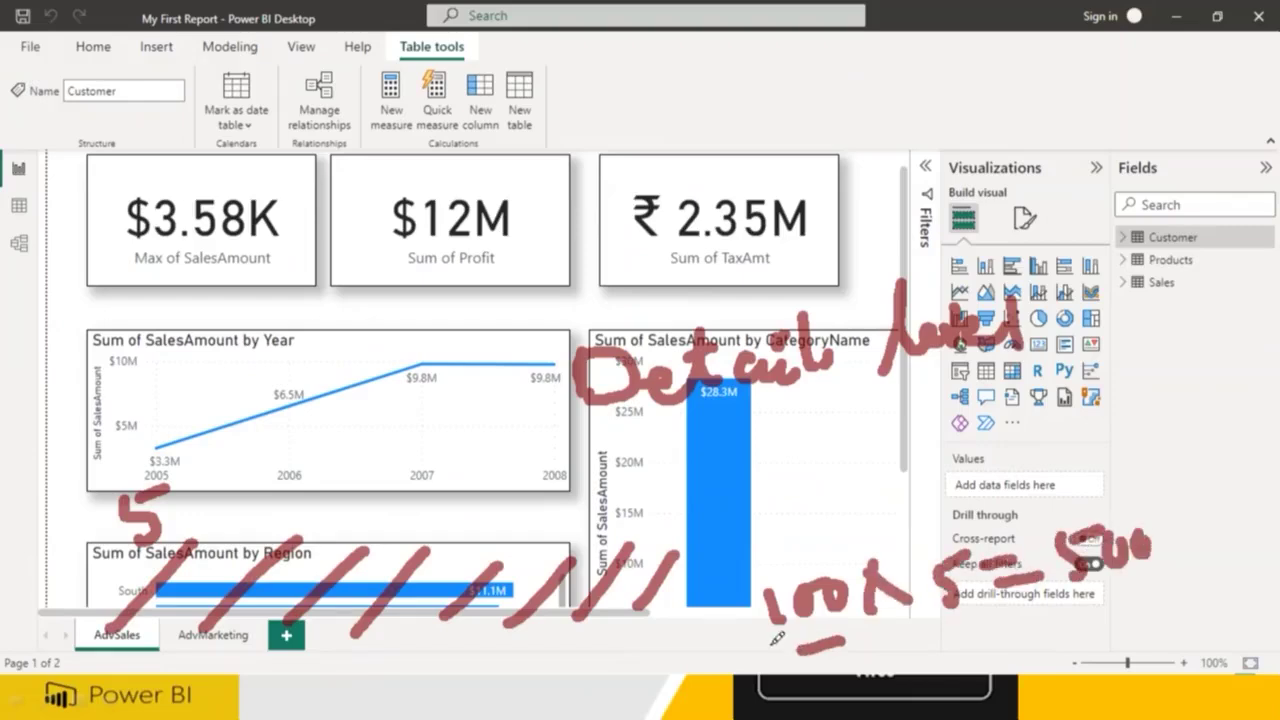
left_click_drag(916, 632, 756, 646)
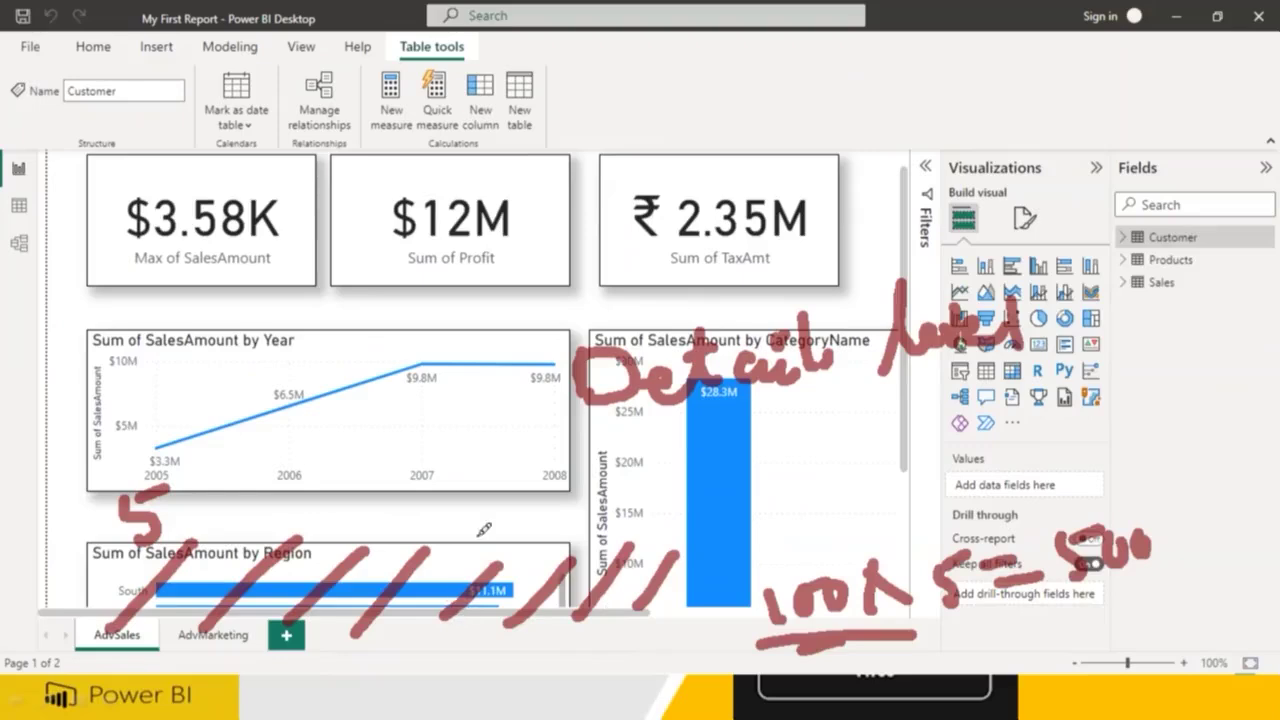
Circle the "Detail level" note, erase all the ink, and return to the slide show
mouse_move(525, 450)
left_mouse_down()
mouse_move(1005, 420)
mouse_move(882, 228)
mouse_move(535, 285)
mouse_move(537, 453)
left_mouse_up()
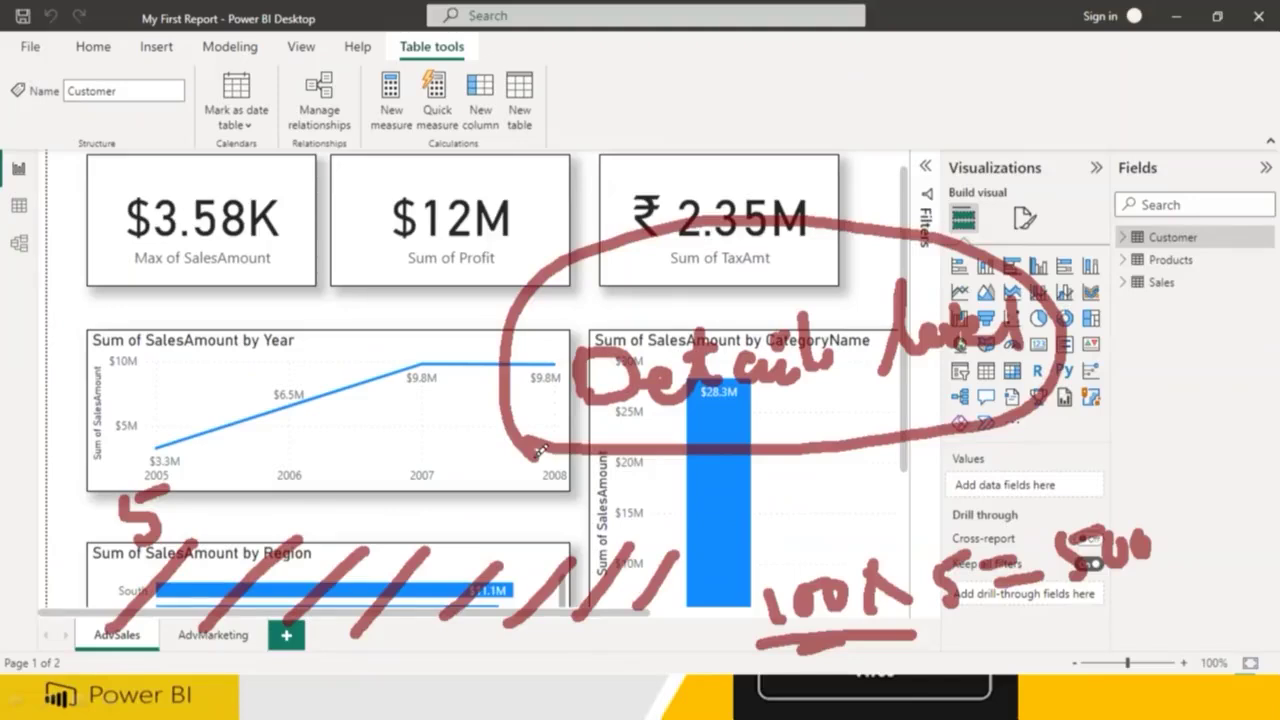
left_click(78, 158)
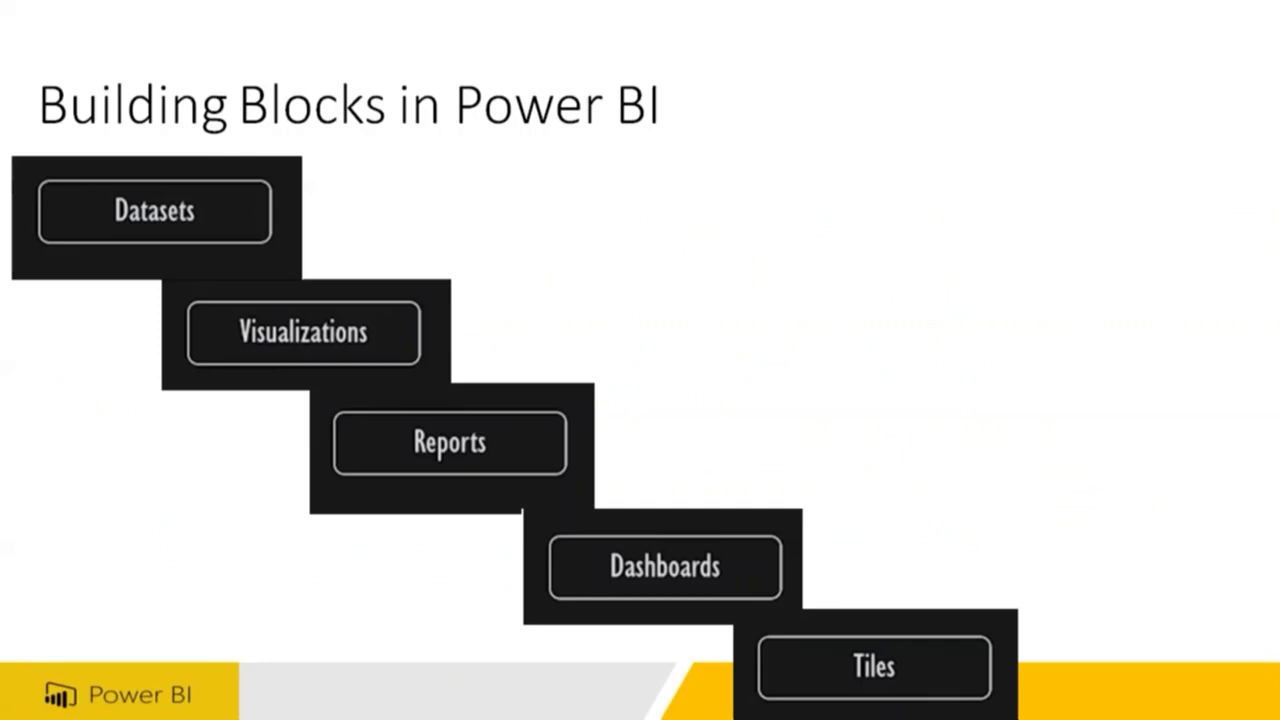
Advance to the bulleted Building Blocks in Power BI slide, then return to Power BI Desktop and bring up the Windows Start screen
left_click(460, 489)
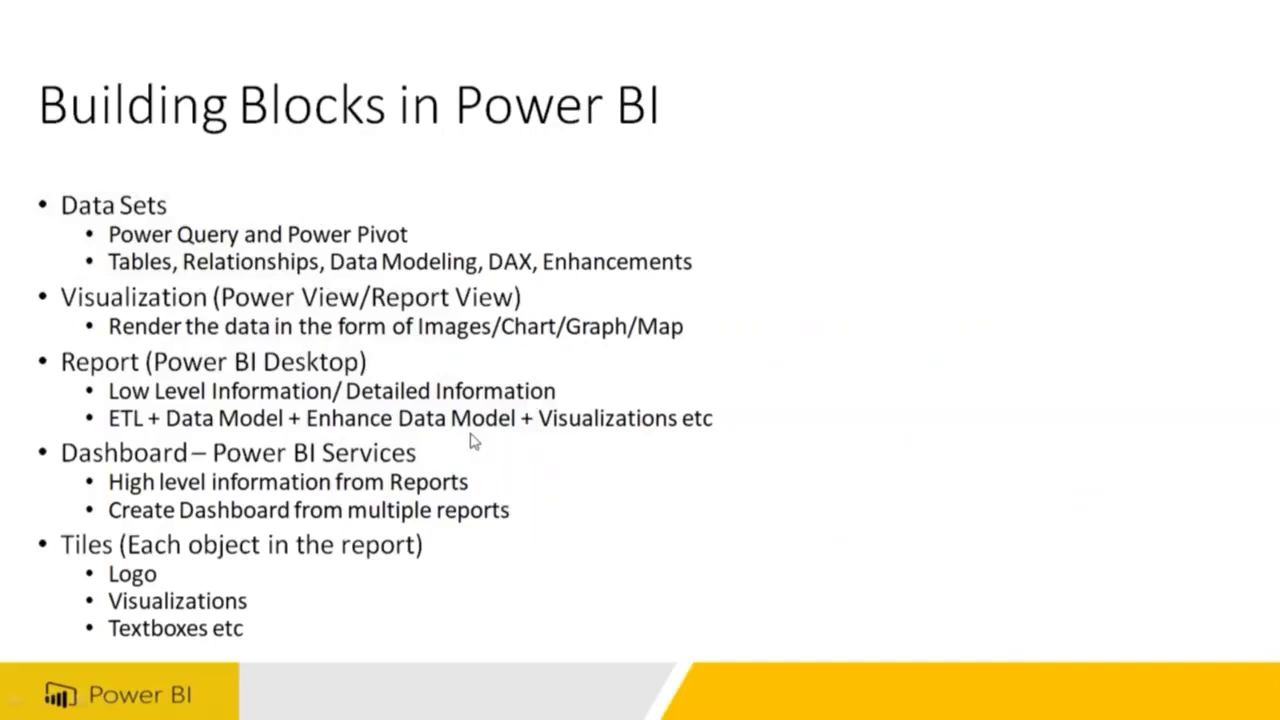
key("alt+Tab")
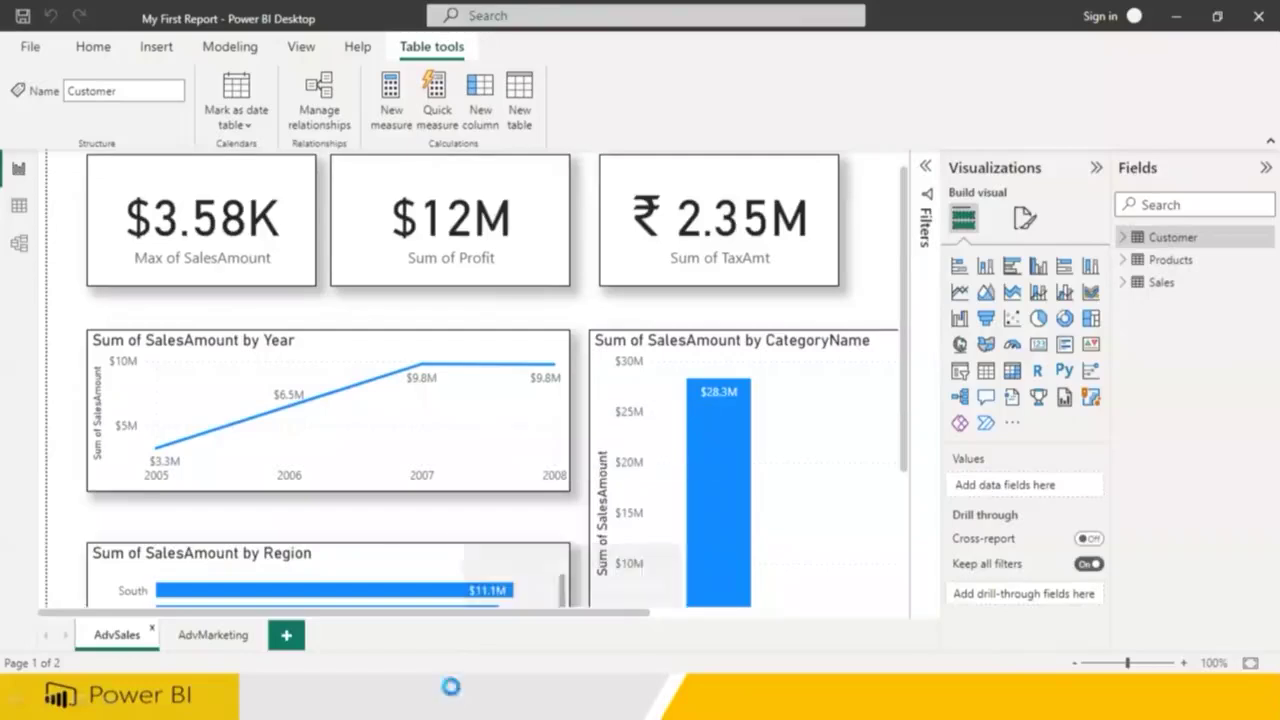
left_click(425, 695)
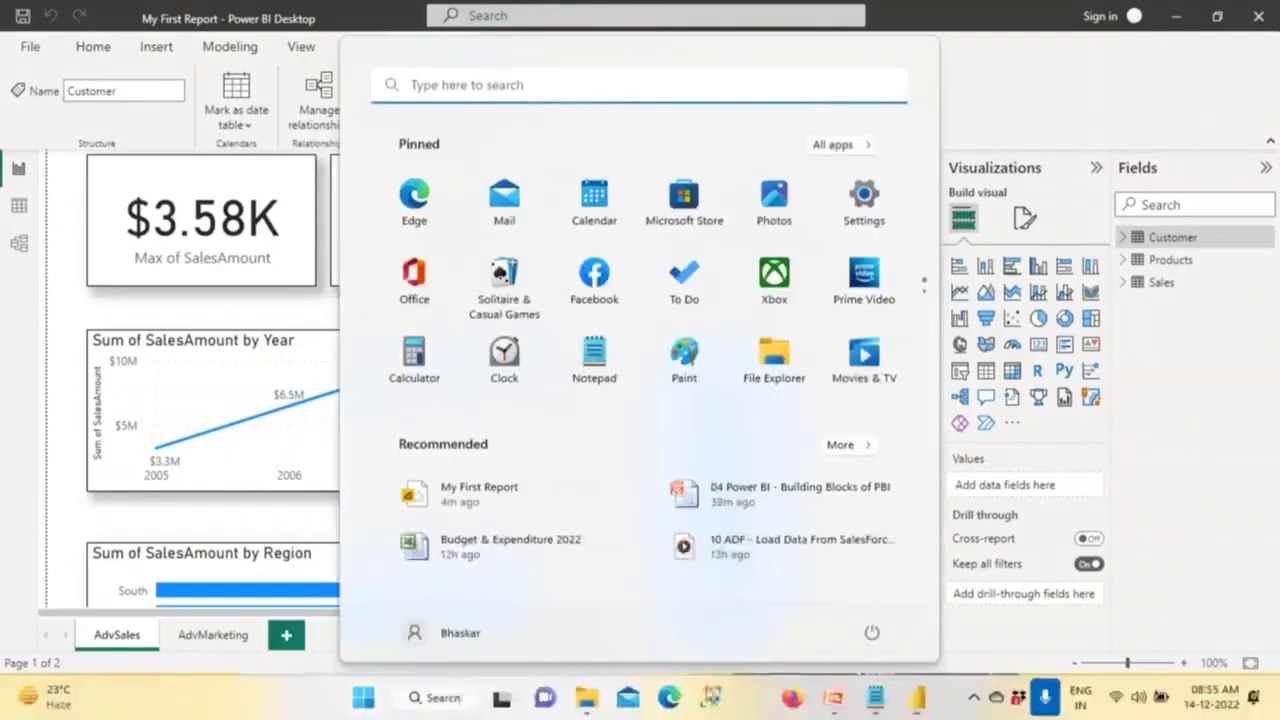
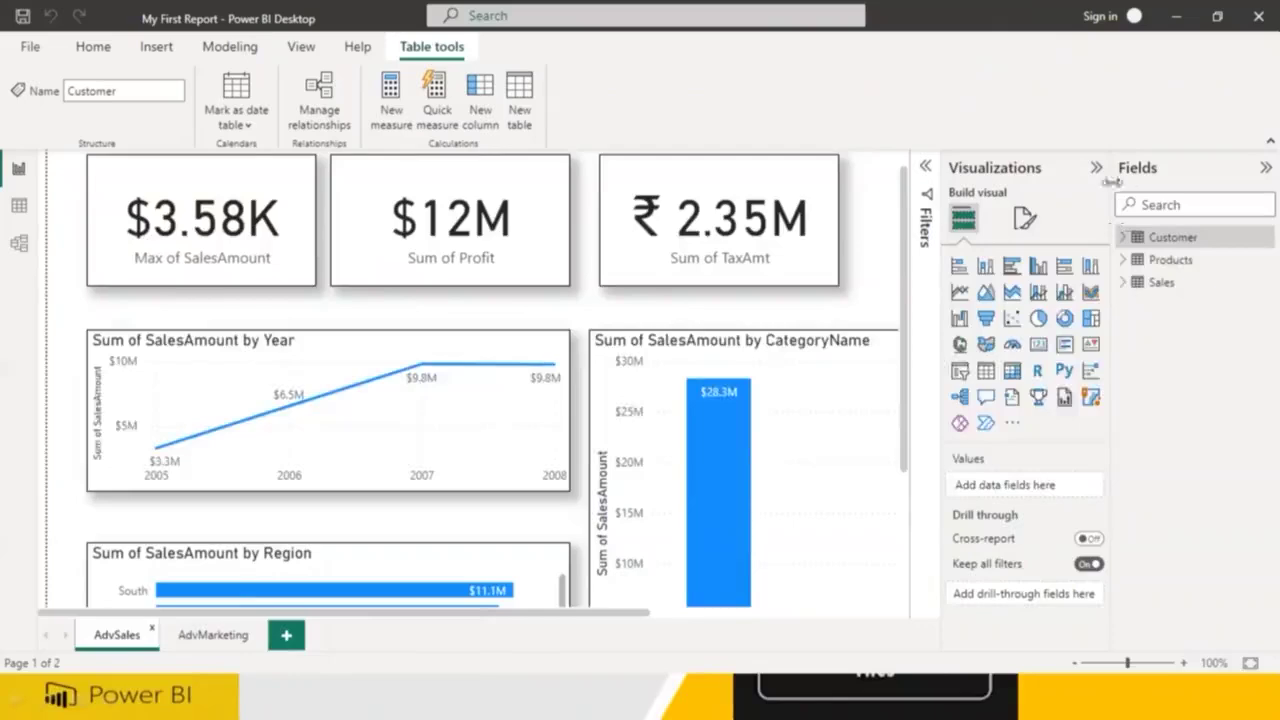
Collapse the Visualizations and Fields panes and view the AdvSales page down to its lower charts
left_click(1096, 168)
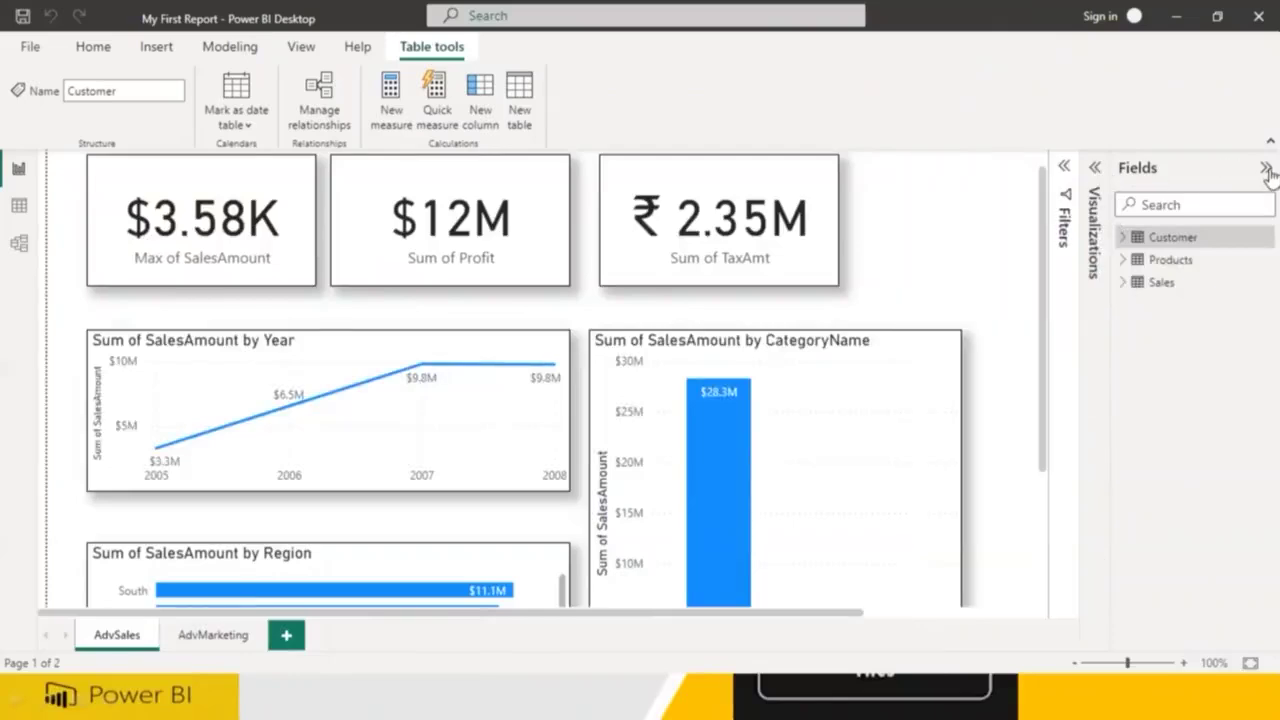
left_click(1266, 168)
scroll(1072, 437, "down", 3)
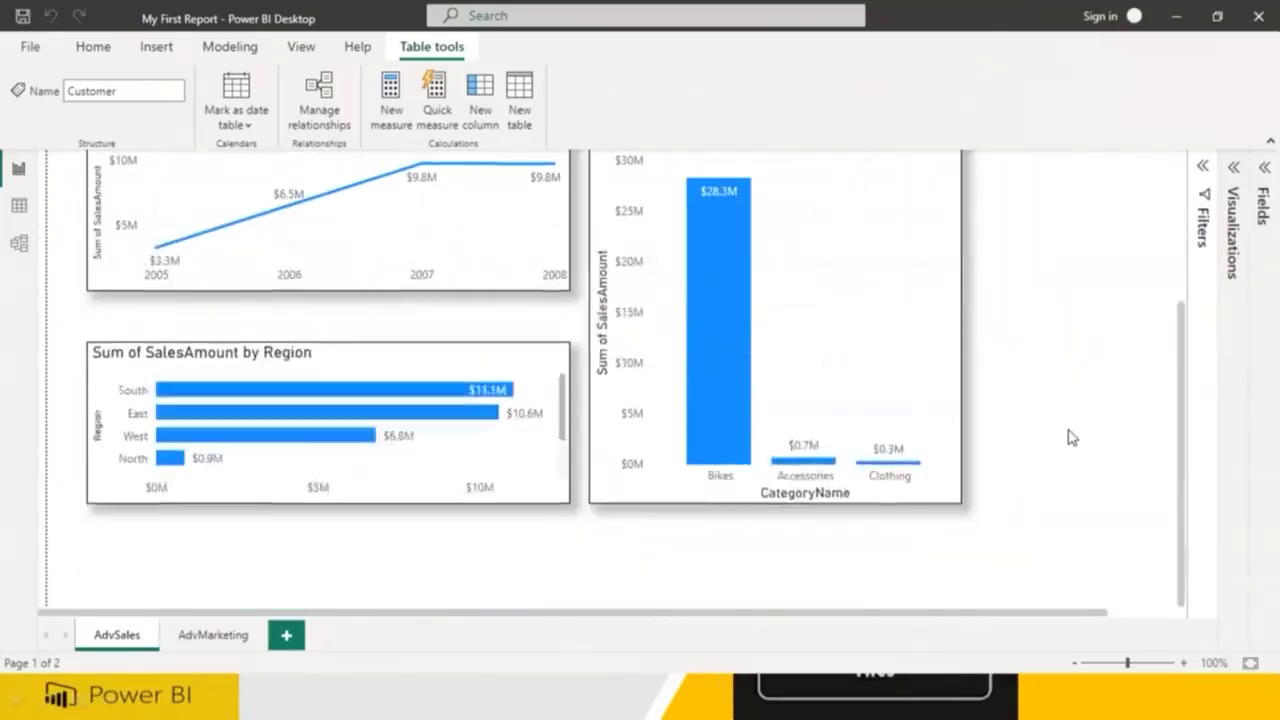
scroll(1072, 437, "up", 4)
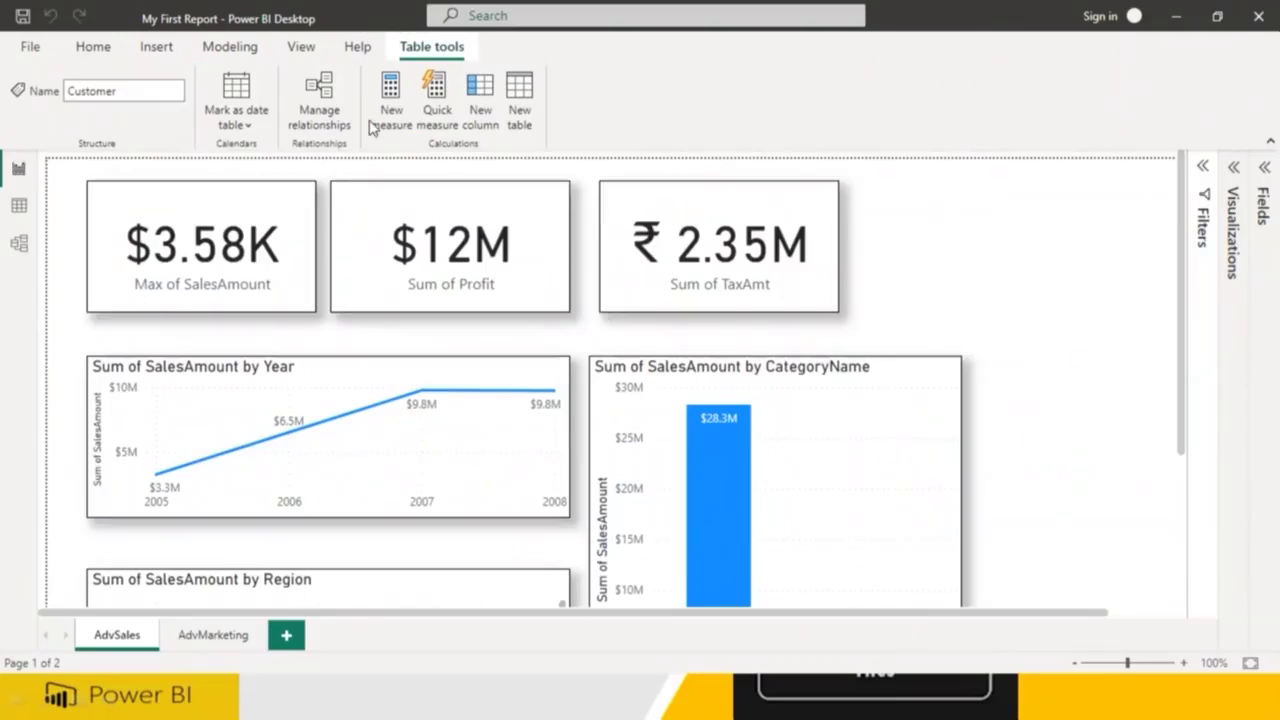
Add an empty new visual to the AdvSales page and delete it again
left_click(93, 47)
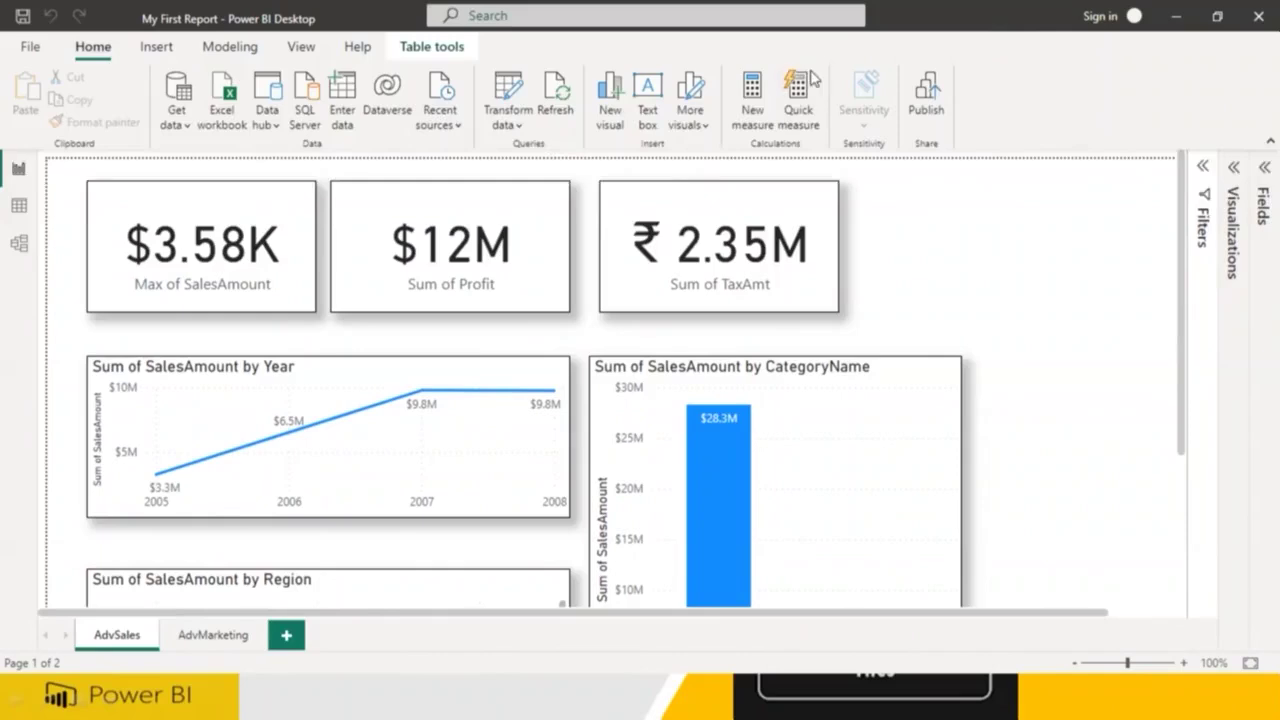
left_click(623, 135)
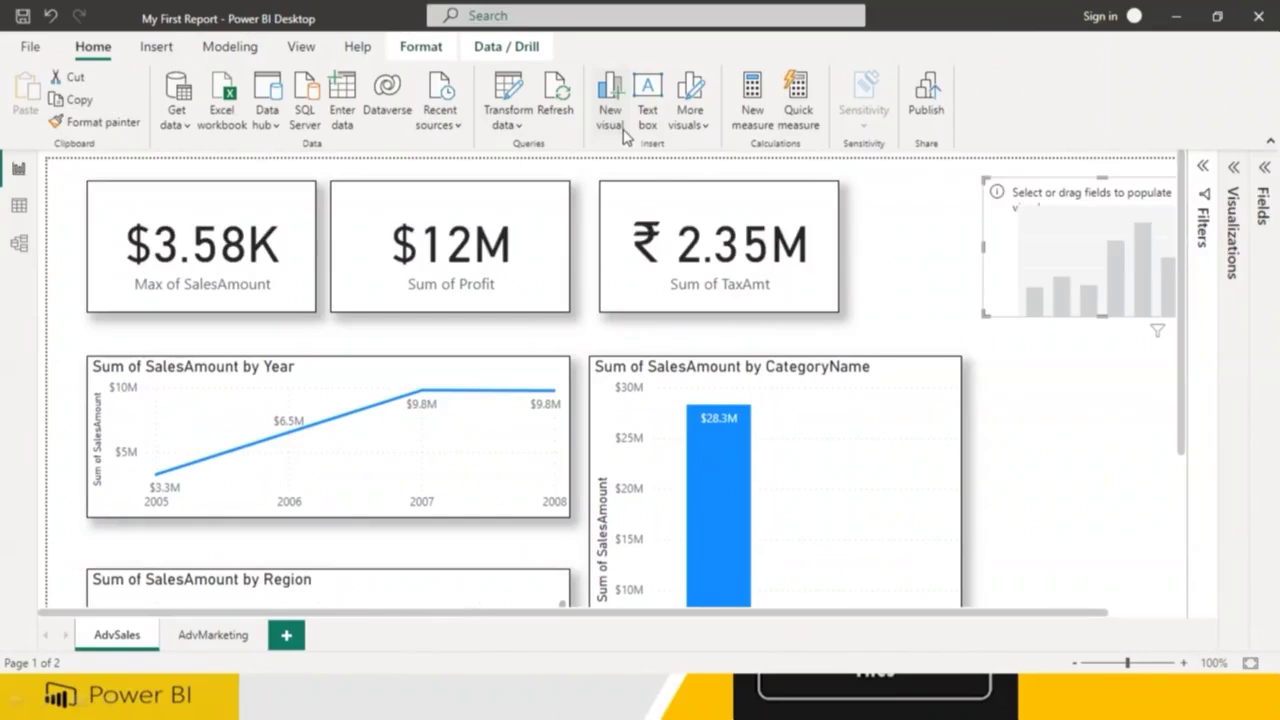
key("Delete")
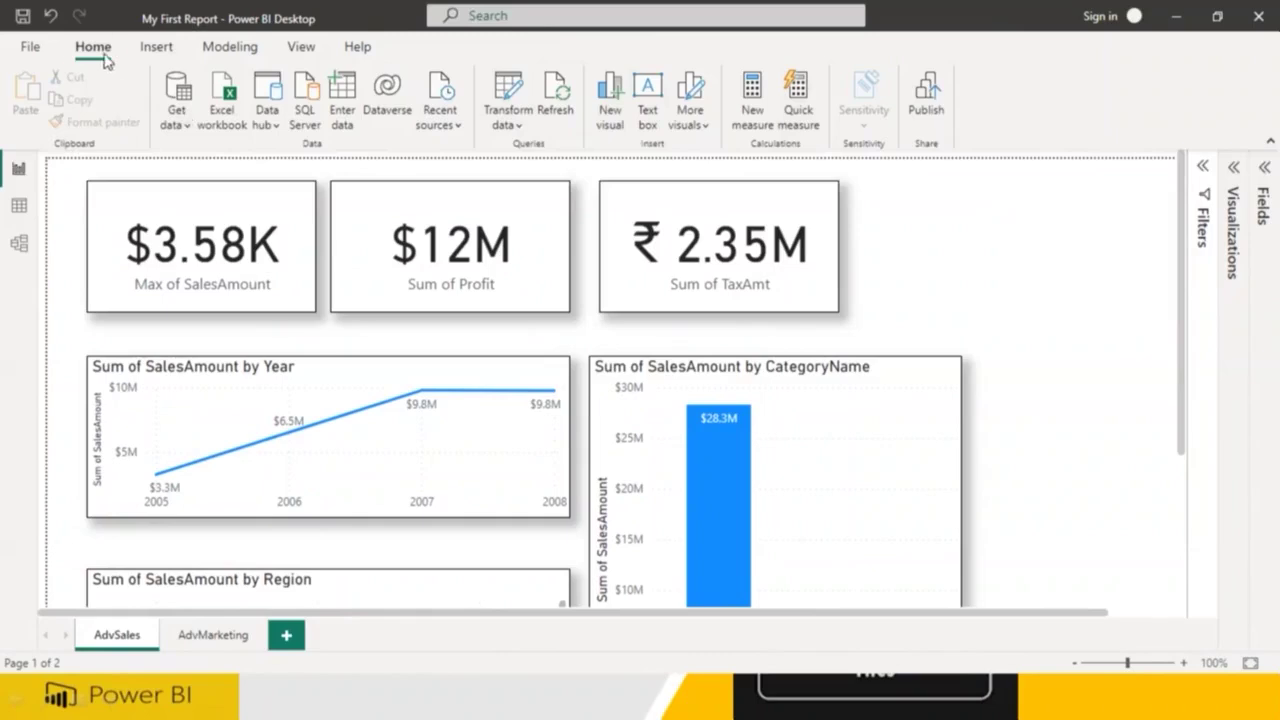
Insert a text box beside the Sum of TaxAmt card, shift its upper corner and enter "Adventure Works Sales Report"
left_click(650, 120)
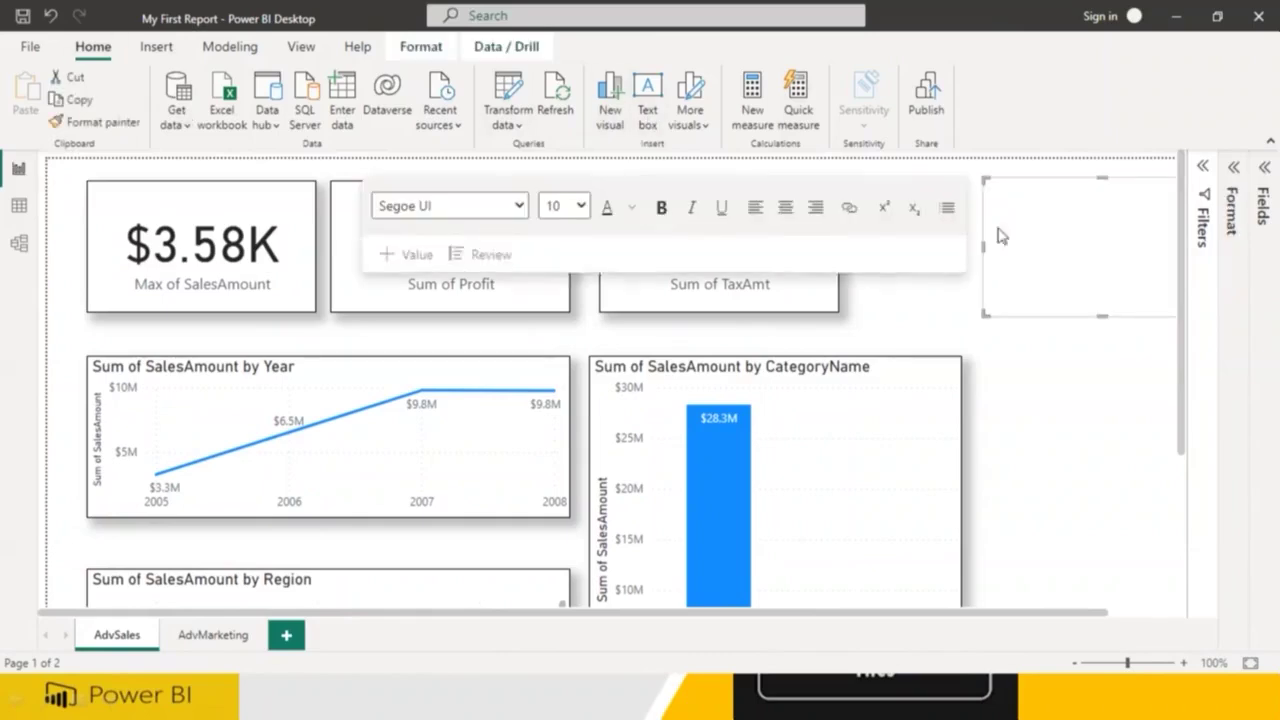
left_click_drag(986, 178, 966, 190)
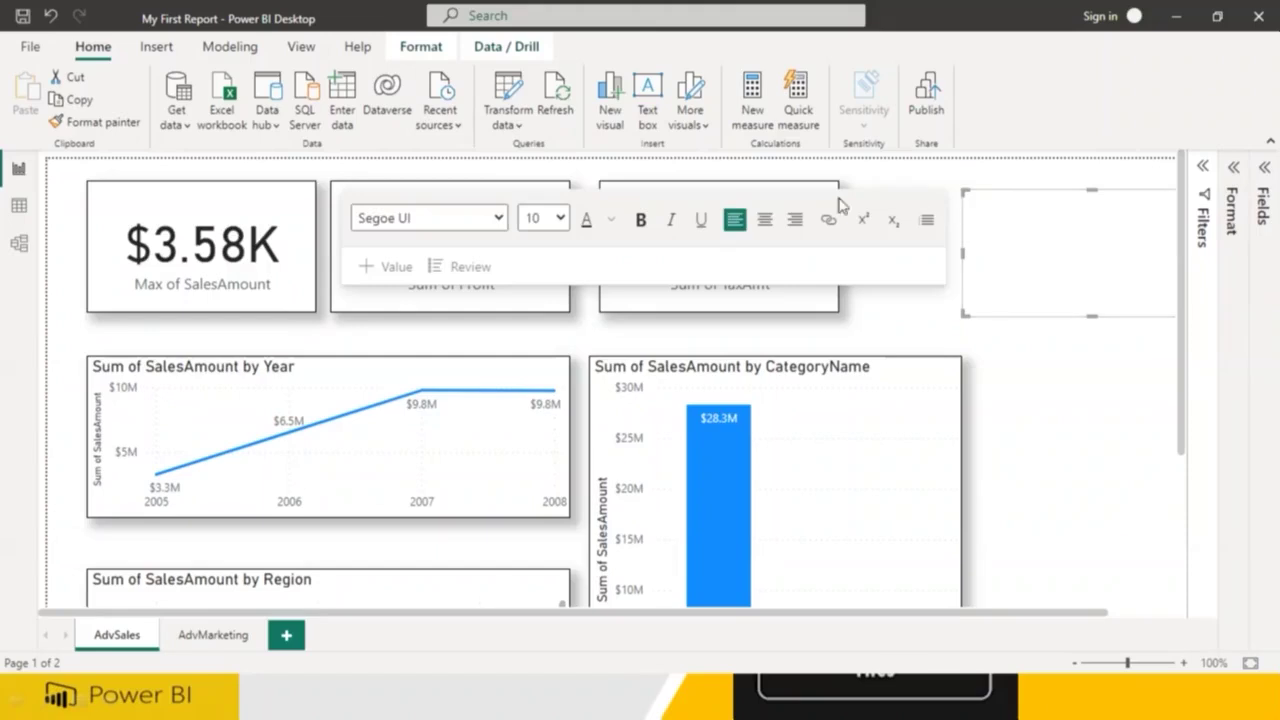
left_click(978, 205)
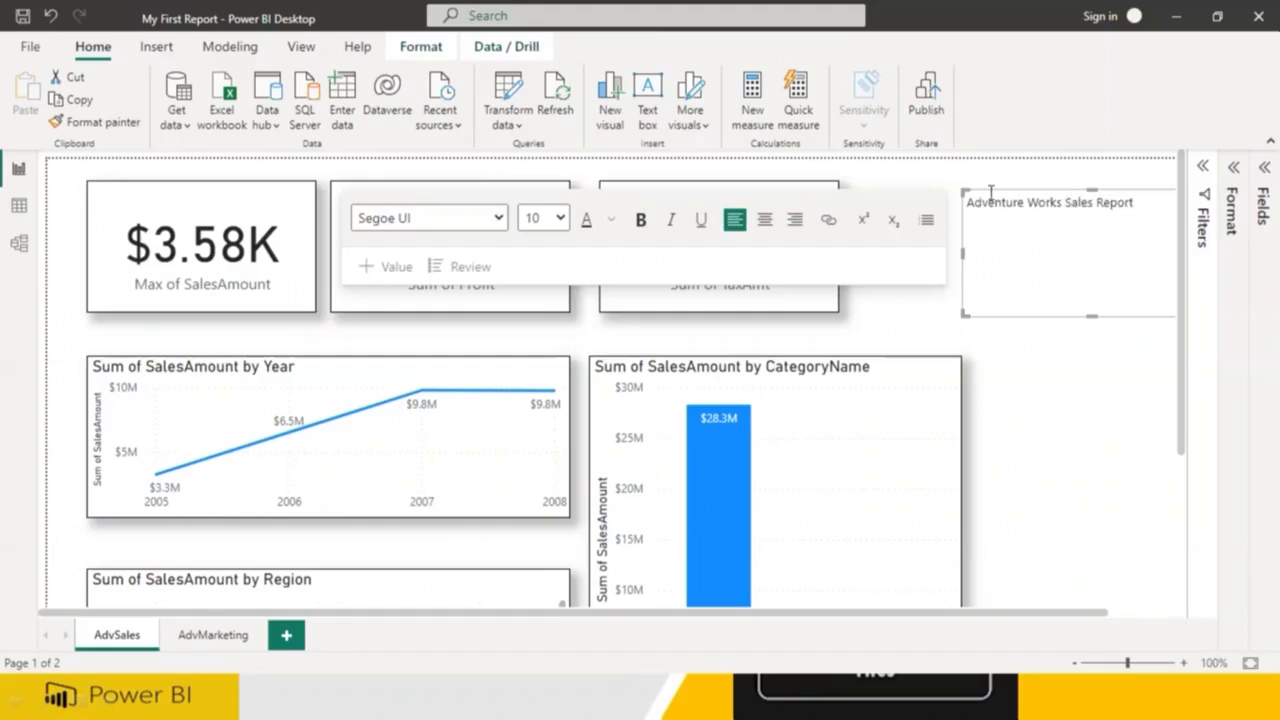
Set the font size of the "Adventure Works Sales Report" text to 20
left_click_drag(967, 203, 1133, 203)
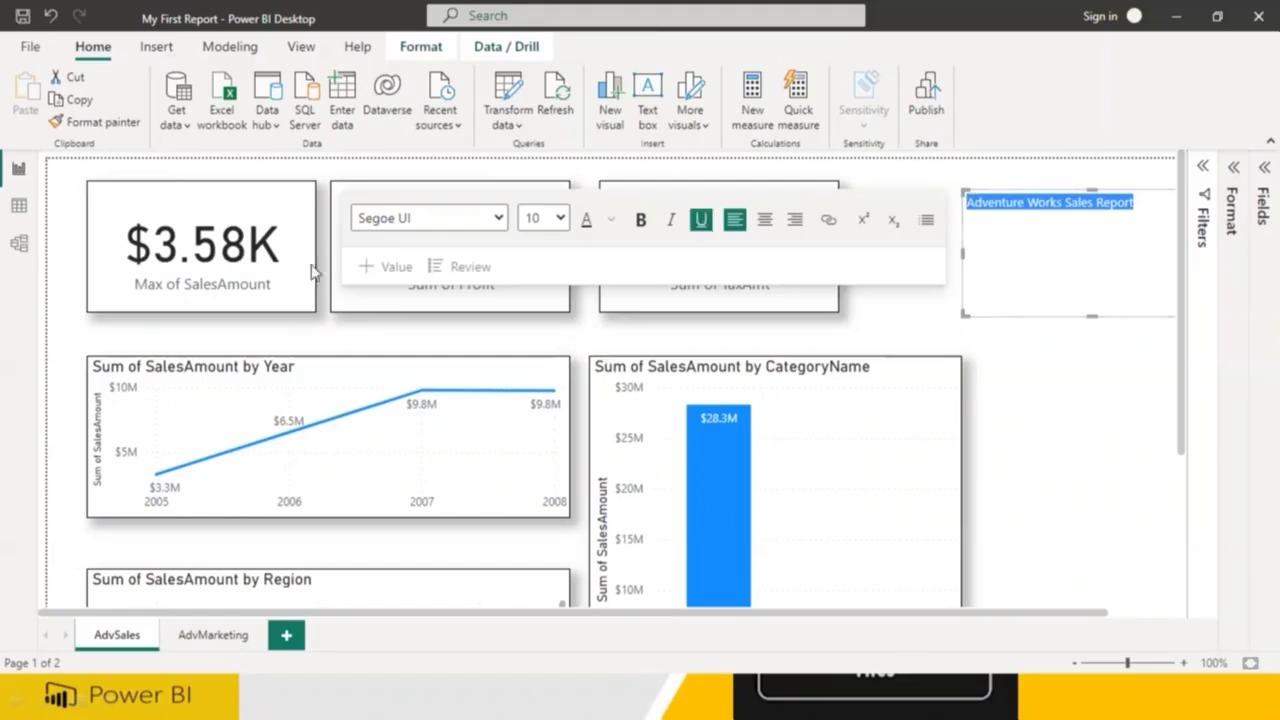
left_click(560, 218)
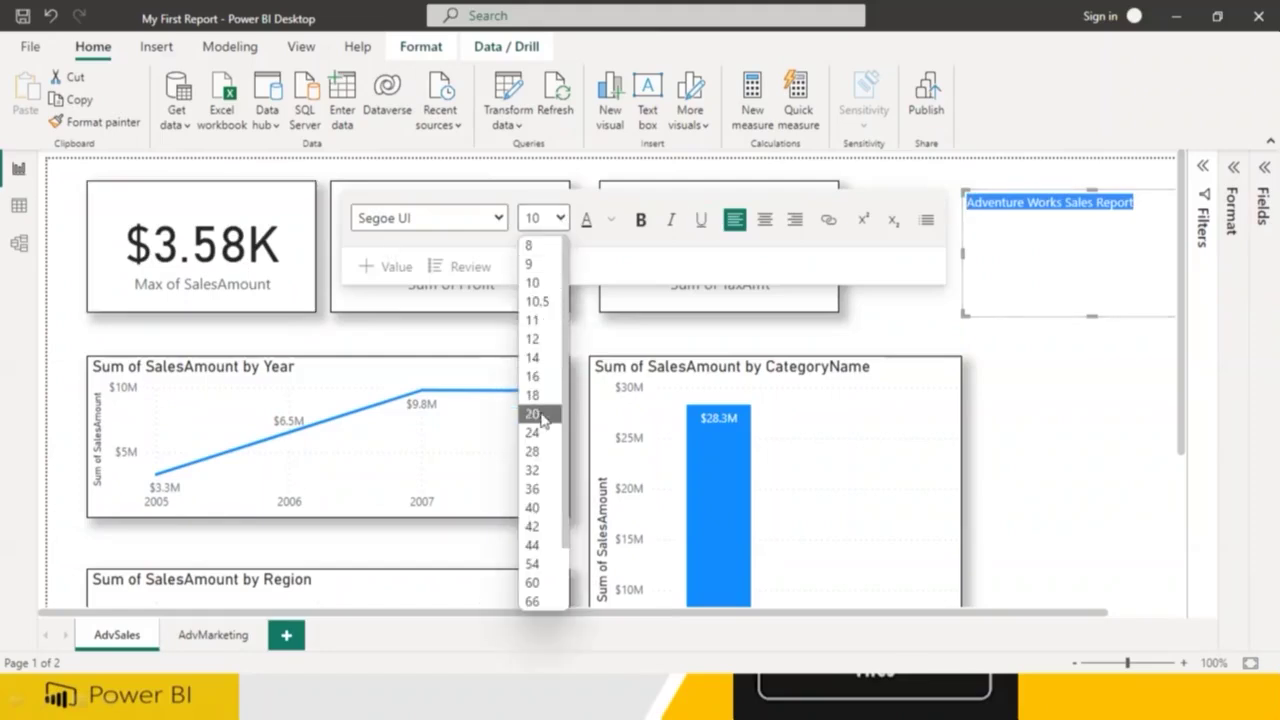
left_click(531, 414)
Add the line "Phone No" below the report title and extend the text box downwards
left_click(1148, 256)
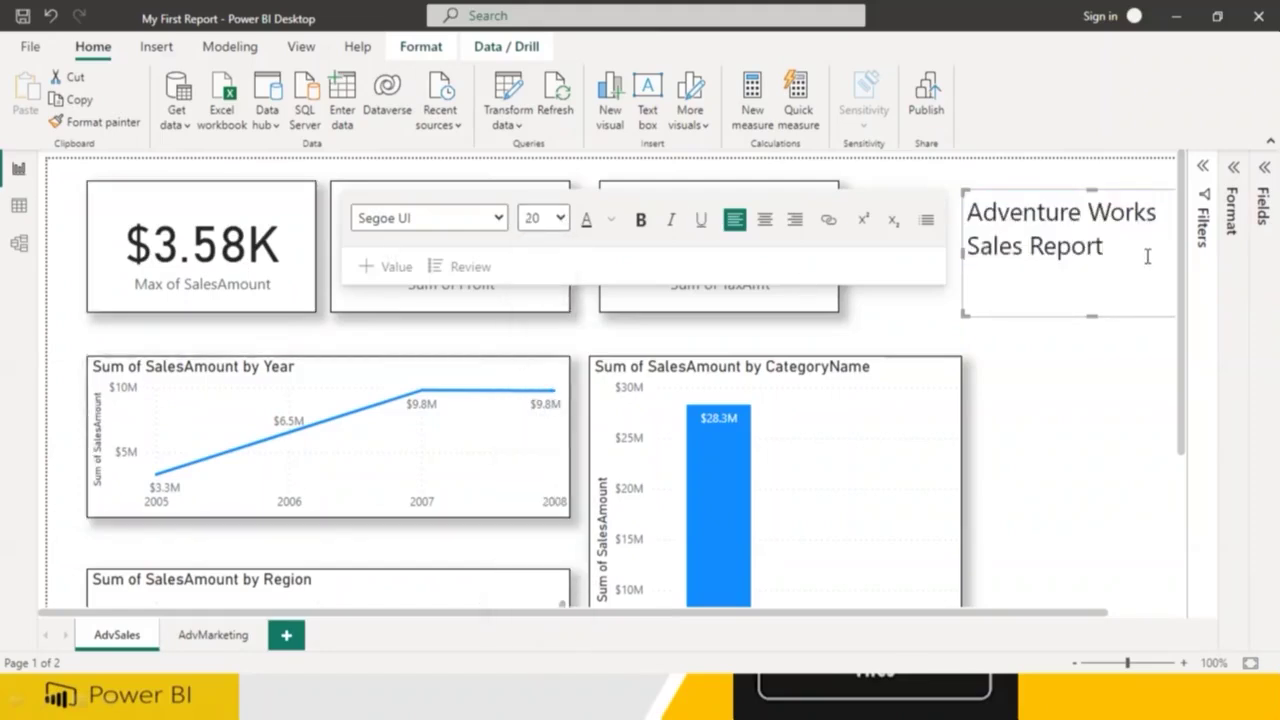
key("Return")
type("Phone No")
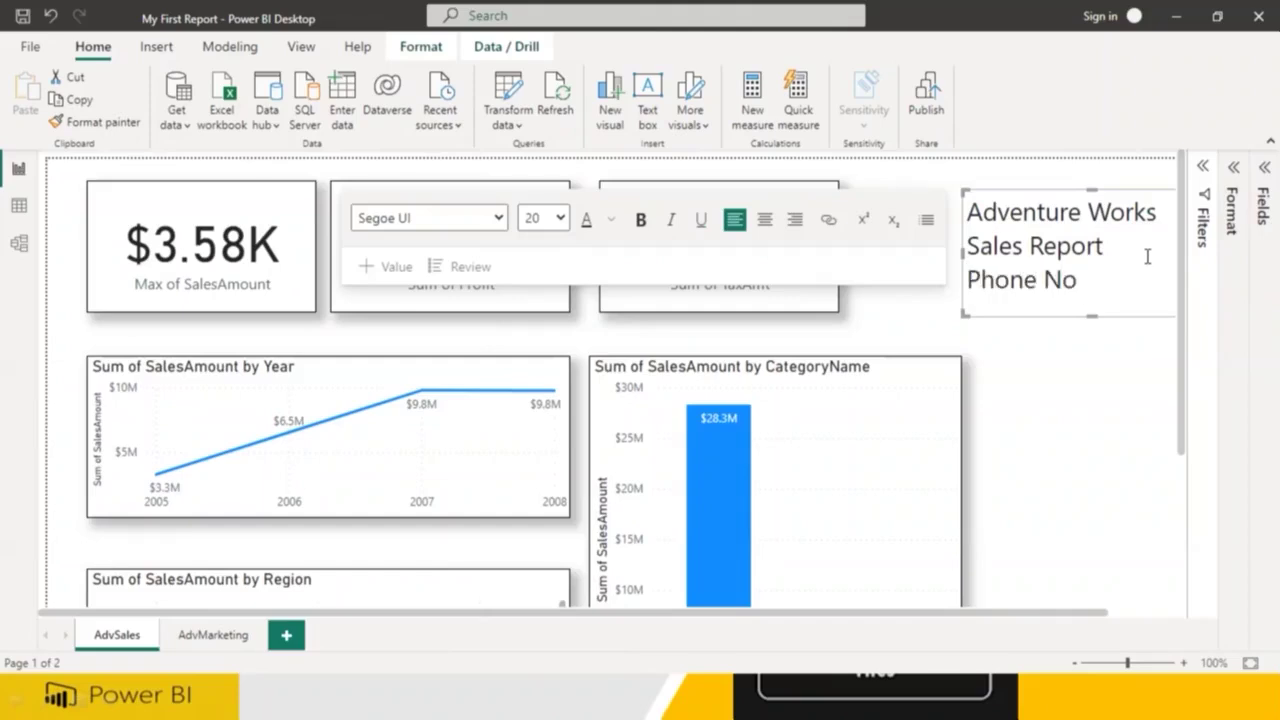
left_click_drag(1092, 318, 1071, 355)
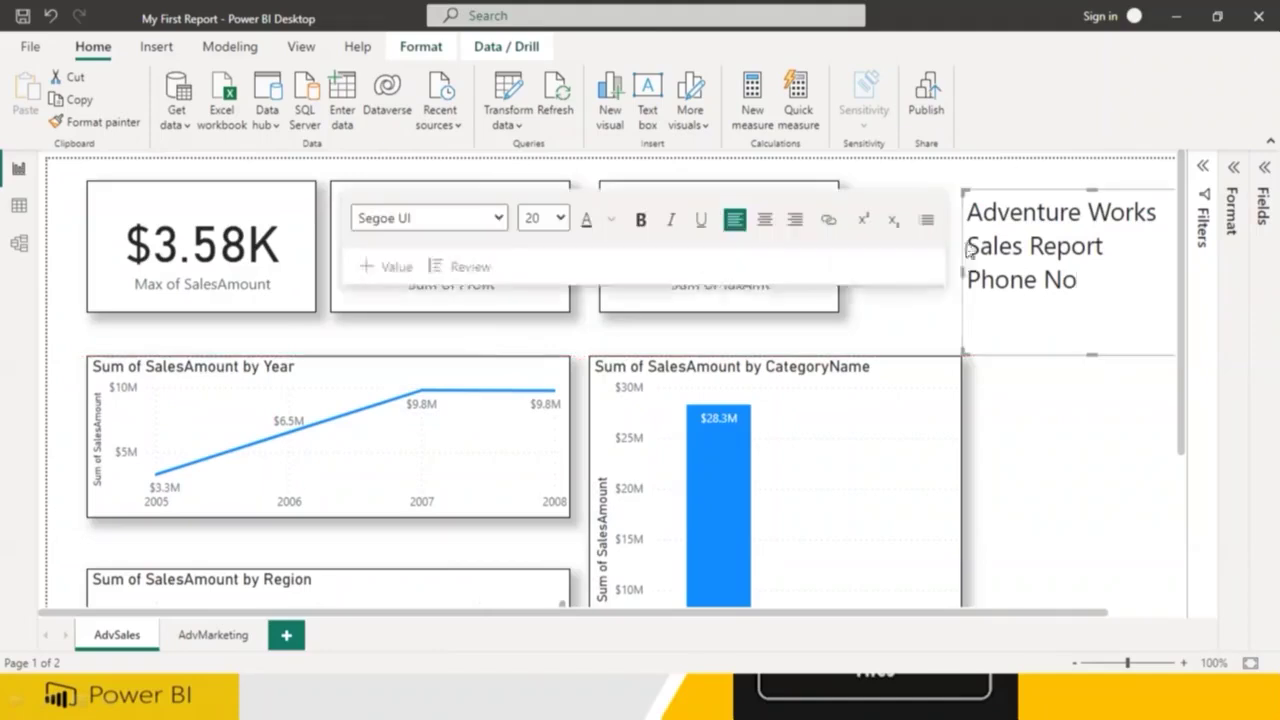
Copy the Sum of TaxAmt card's formatting onto the text box with Format painter
left_click(867, 335)
left_click(958, 198)
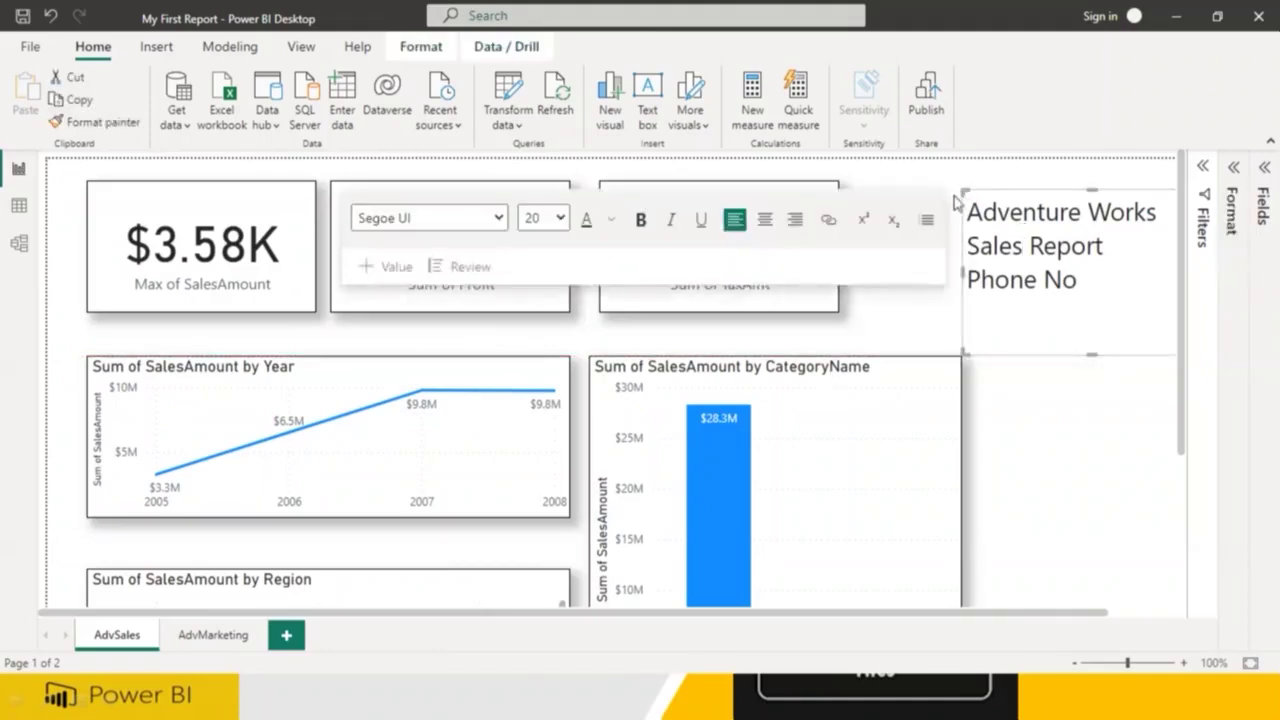
left_click(922, 325)
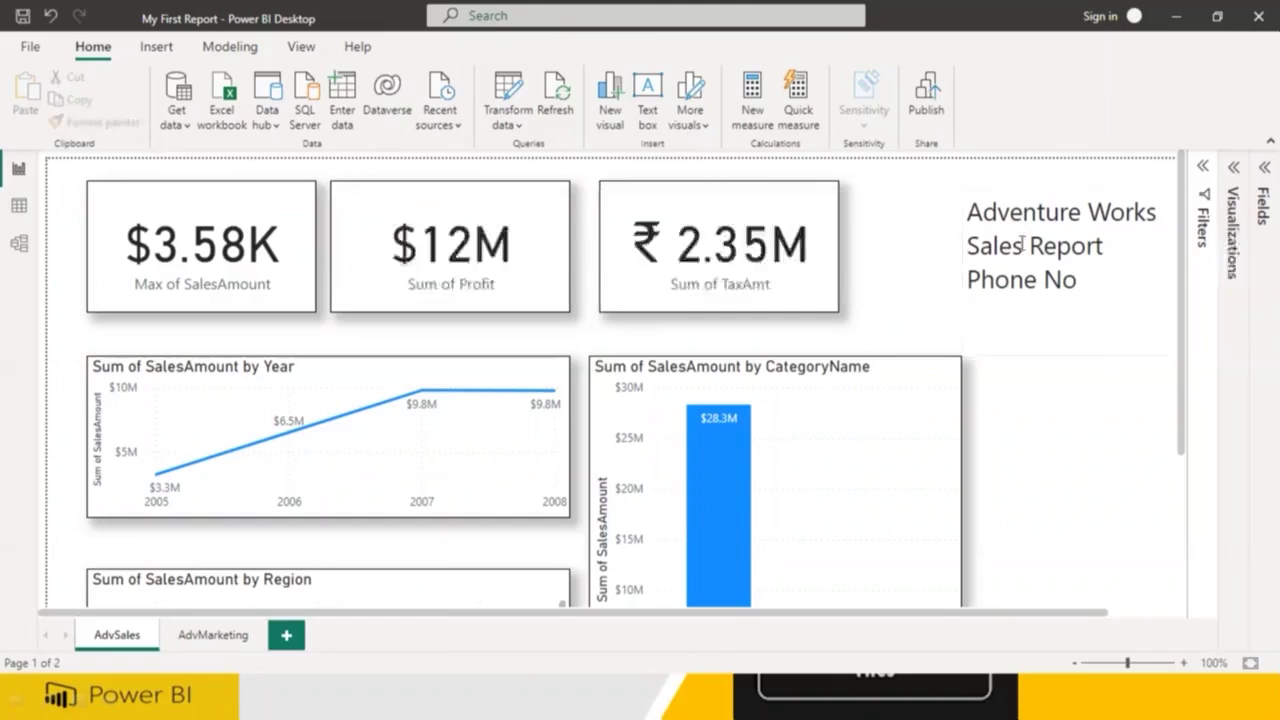
left_click(1042, 280)
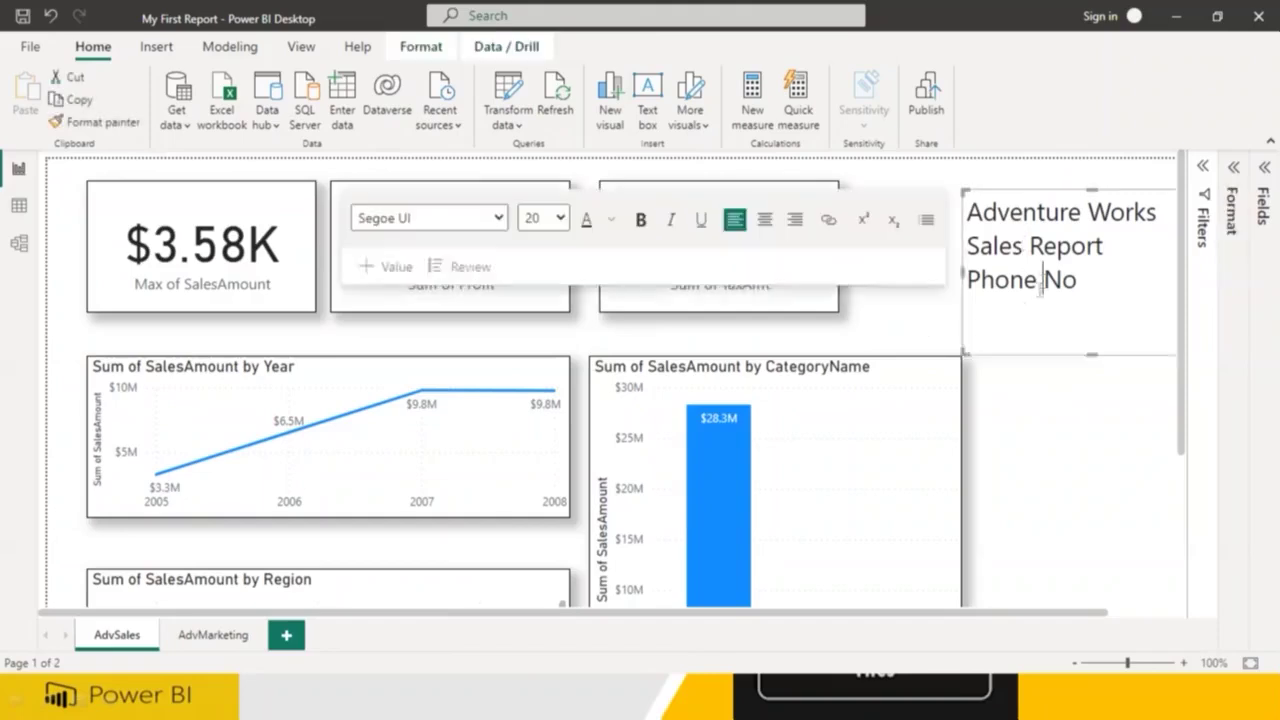
left_click(735, 312)
left_click(97, 121)
left_click(1013, 283)
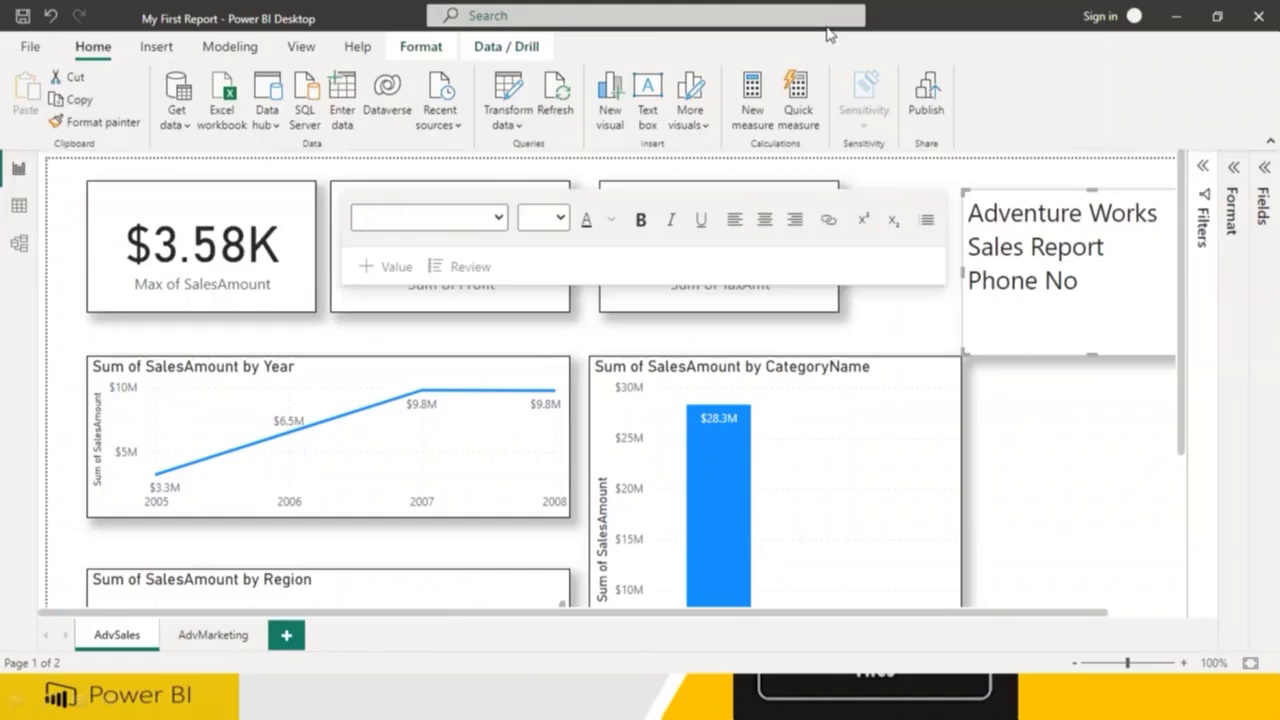
Draw ink arrows pointing to the text box, the CategoryName chart and the Year line chart
mouse_move(1012, 432)
left_mouse_down()
mouse_move(1014, 357)
mouse_move(1050, 305)
left_mouse_up()
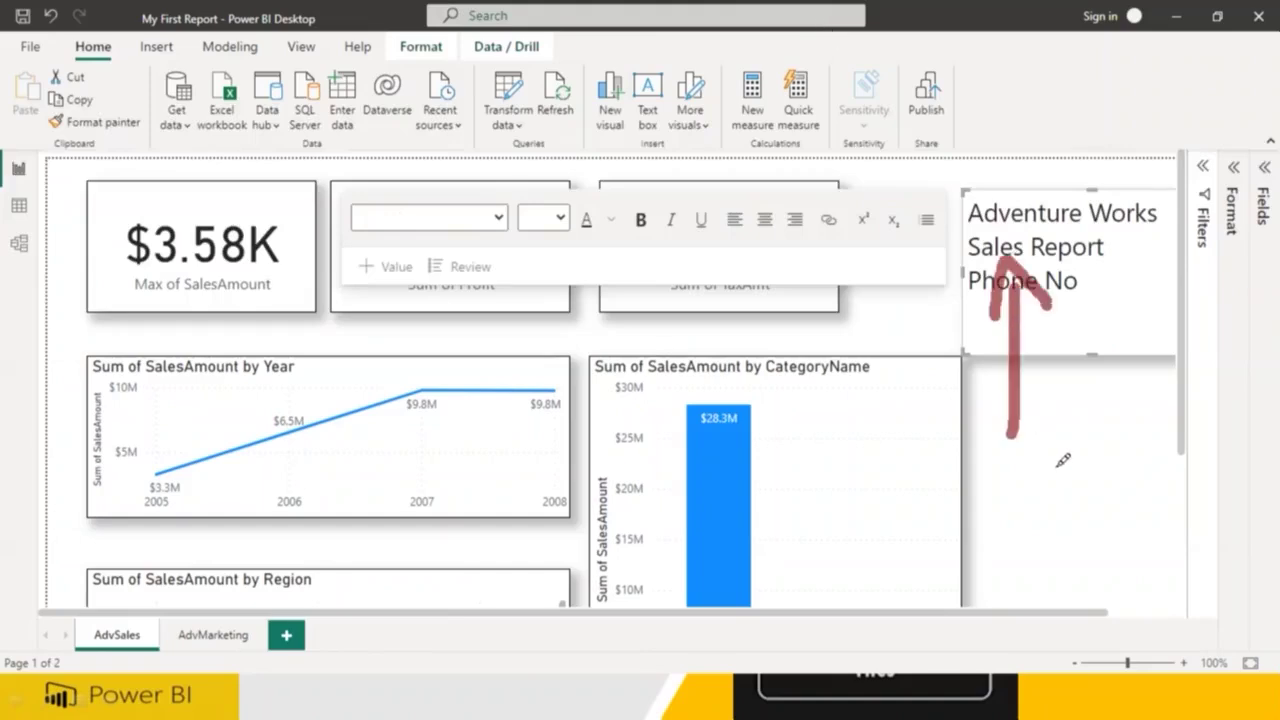
left_click_drag(1058, 468, 870, 502)
left_click_drag(893, 455, 863, 513)
left_click_drag(863, 513, 938, 541)
left_click_drag(508, 545, 495, 430)
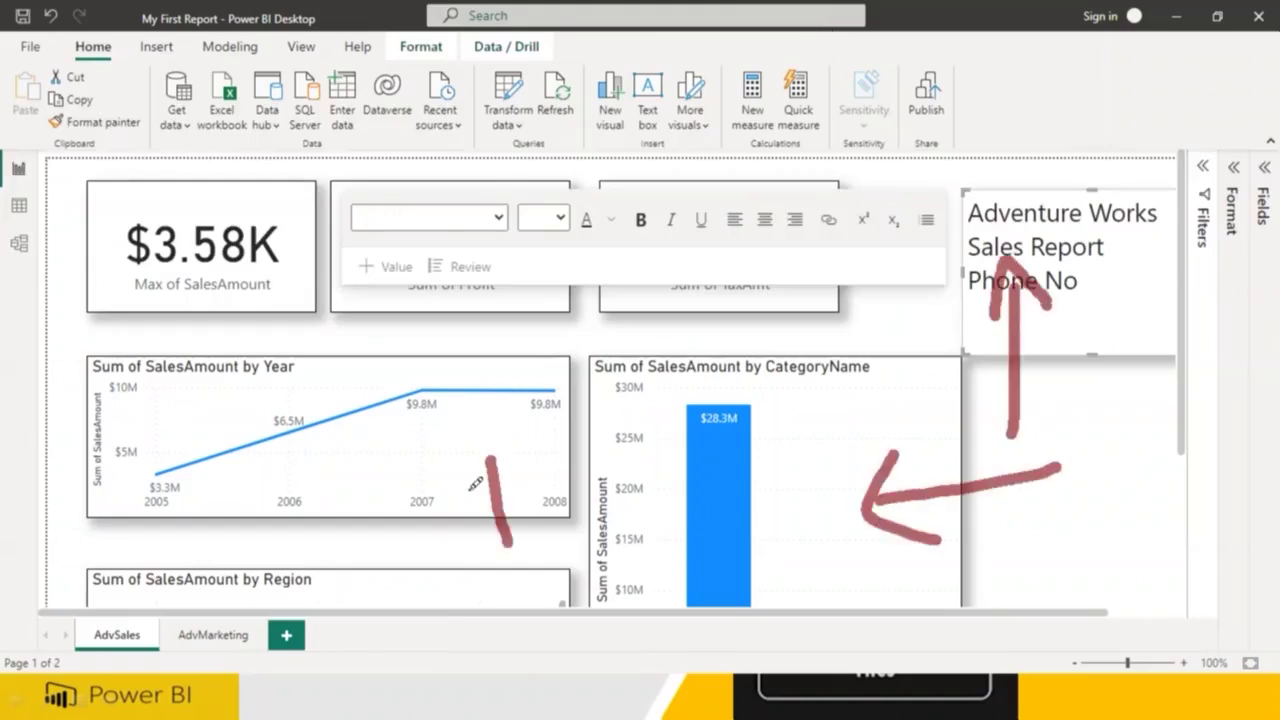
left_click_drag(466, 492, 558, 452)
Sketch a rectangle in the blank area below the text box and handwrite "LOGO" beneath it
mouse_move(1066, 404)
left_mouse_down()
mouse_move(1162, 516)
mouse_move(1148, 398)
mouse_move(1066, 406)
left_mouse_up()
left_click_drag(1108, 469, 1102, 521)
mouse_move(1021, 568)
left_mouse_down()
mouse_move(1041, 583)
mouse_move(1062, 562)
mouse_move(1048, 542)
left_mouse_up()
mouse_move(1084, 538)
left_mouse_down()
mouse_move(1100, 538)
mouse_move(1092, 566)
mouse_move(1128, 548)
left_mouse_up()
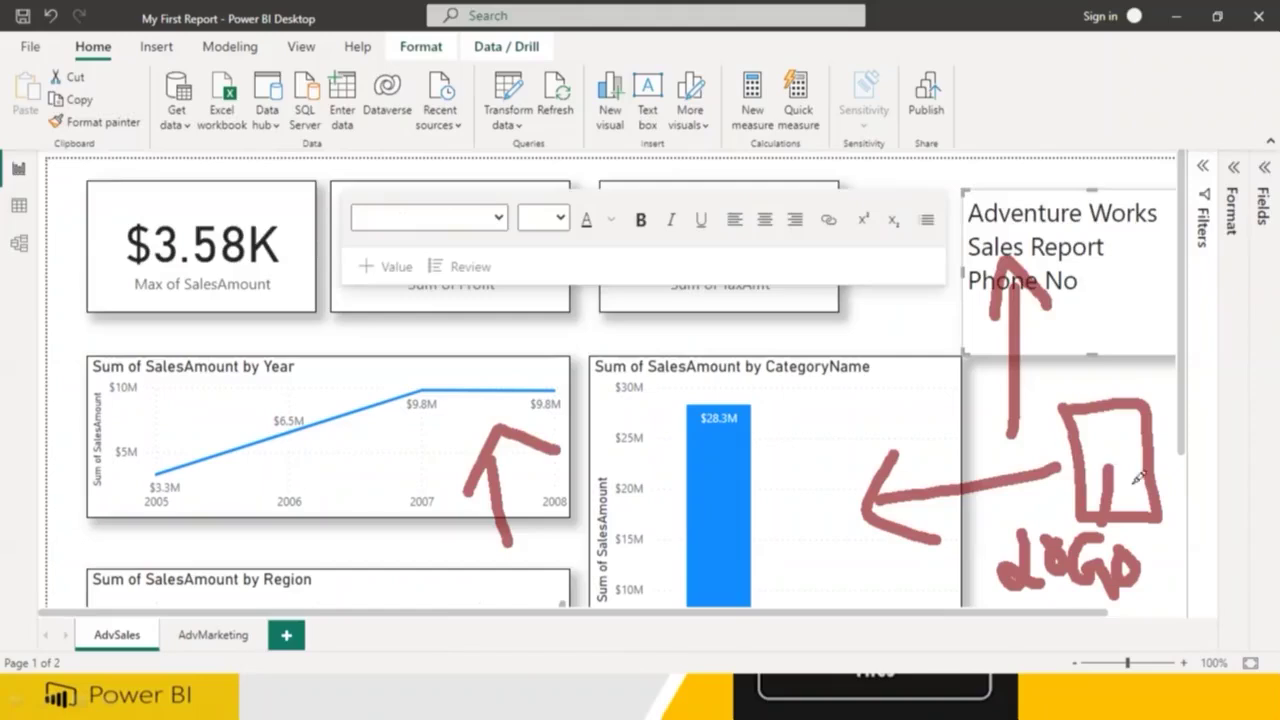
Draw ink arrows towards the SalesAmount card, the Profit card, the logo rectangle and the text box
left_click_drag(1076, 316, 1108, 268)
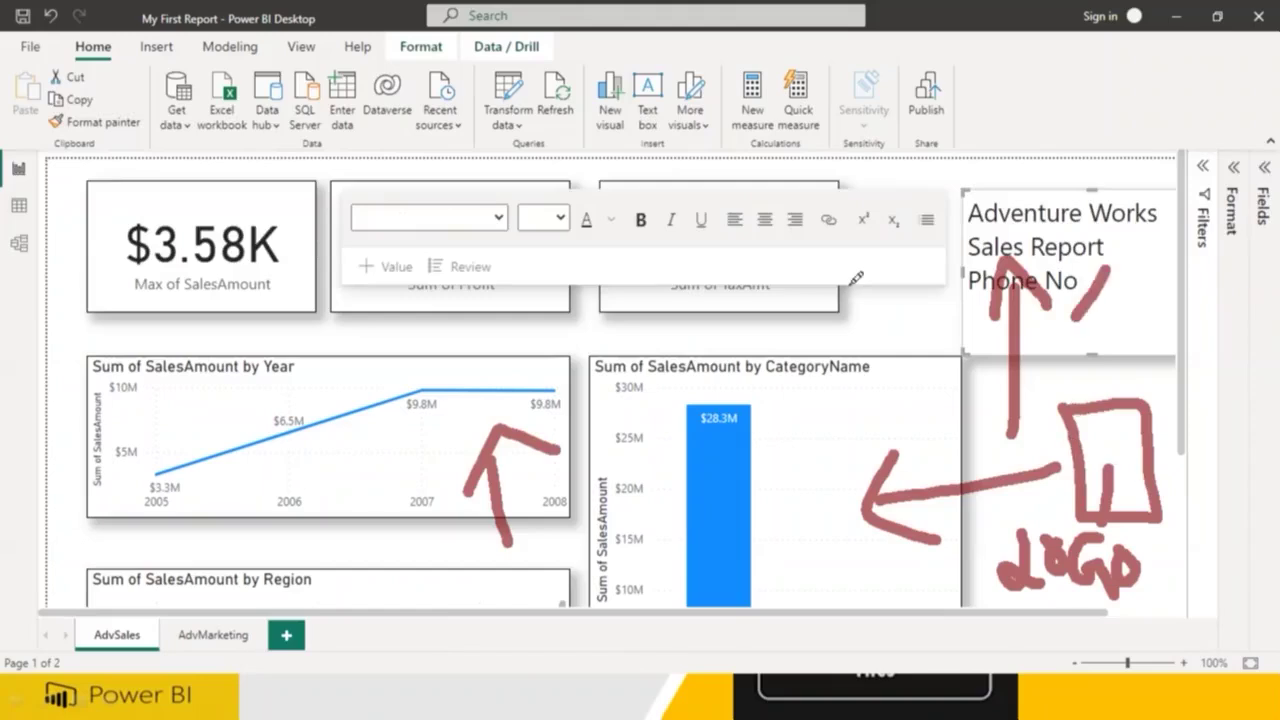
left_click_drag(210, 348, 232, 250)
left_click_drag(198, 292, 260, 286)
mouse_move(360, 334)
left_mouse_down()
mouse_move(392, 288)
mouse_move(455, 315)
left_mouse_up()
mouse_move(1162, 504)
left_mouse_down()
mouse_move(1186, 566)
mouse_move(1196, 508)
left_mouse_up()
left_click_drag(1192, 388, 1100, 324)
mouse_move(1100, 324)
left_mouse_down()
mouse_move(1145, 314)
mouse_move(1110, 385)
left_mouse_up()
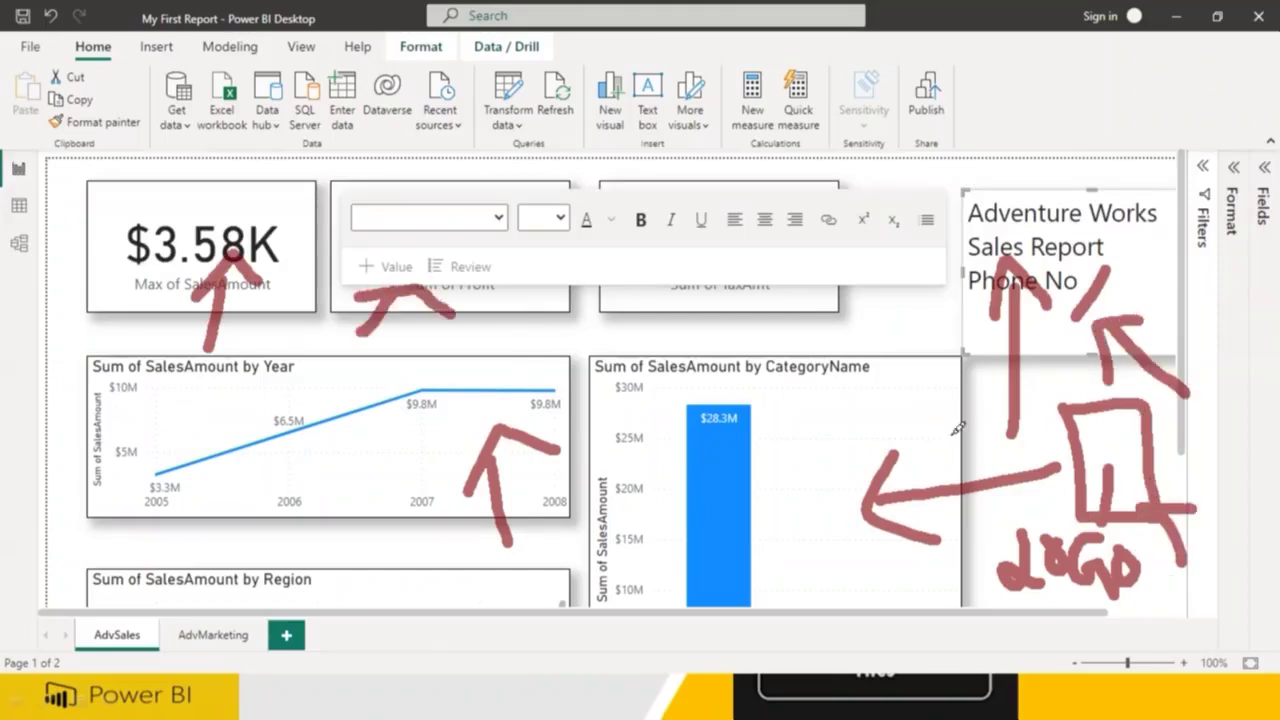
Handwrite "Tiles" across the Year line chart and underline it
left_click_drag(232, 460, 218, 410)
mouse_move(205, 395)
left_mouse_down()
mouse_move(182, 435)
mouse_move(262, 466)
mouse_move(245, 418)
mouse_move(282, 440)
mouse_move(365, 380)
mouse_move(378, 420)
left_mouse_up()
mouse_move(240, 505)
left_mouse_down()
mouse_move(355, 462)
mouse_move(322, 490)
left_mouse_up()
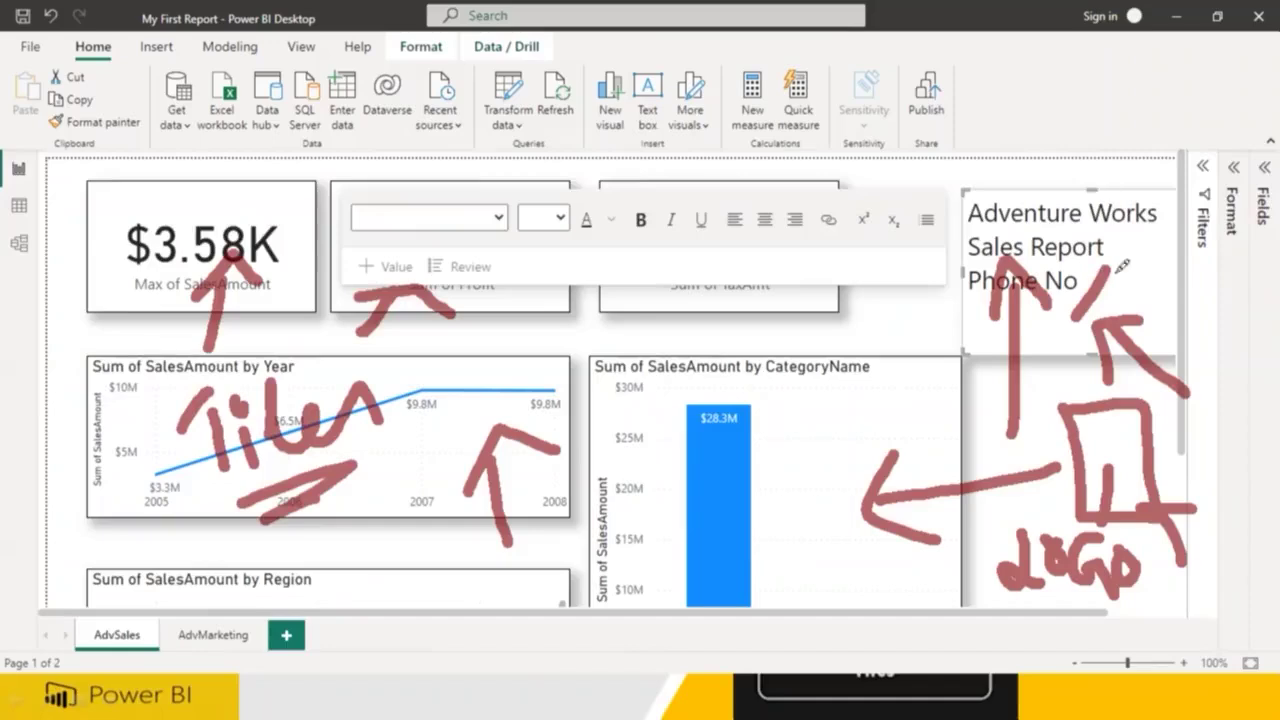
Scribble over the text box's edge, underline the "LOGO" note and erase all the ink
left_click_drag(1140, 222, 1138, 312)
left_click_drag(1152, 300, 1158, 252)
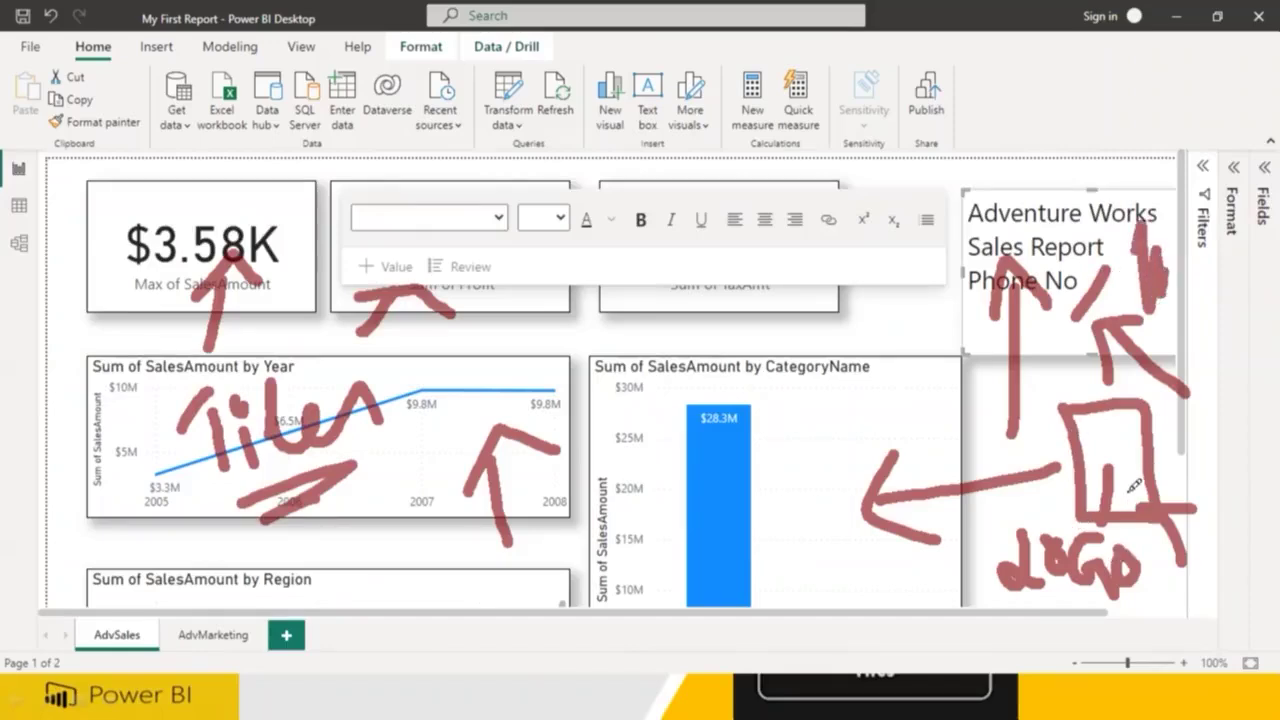
left_click_drag(1052, 600, 1136, 586)
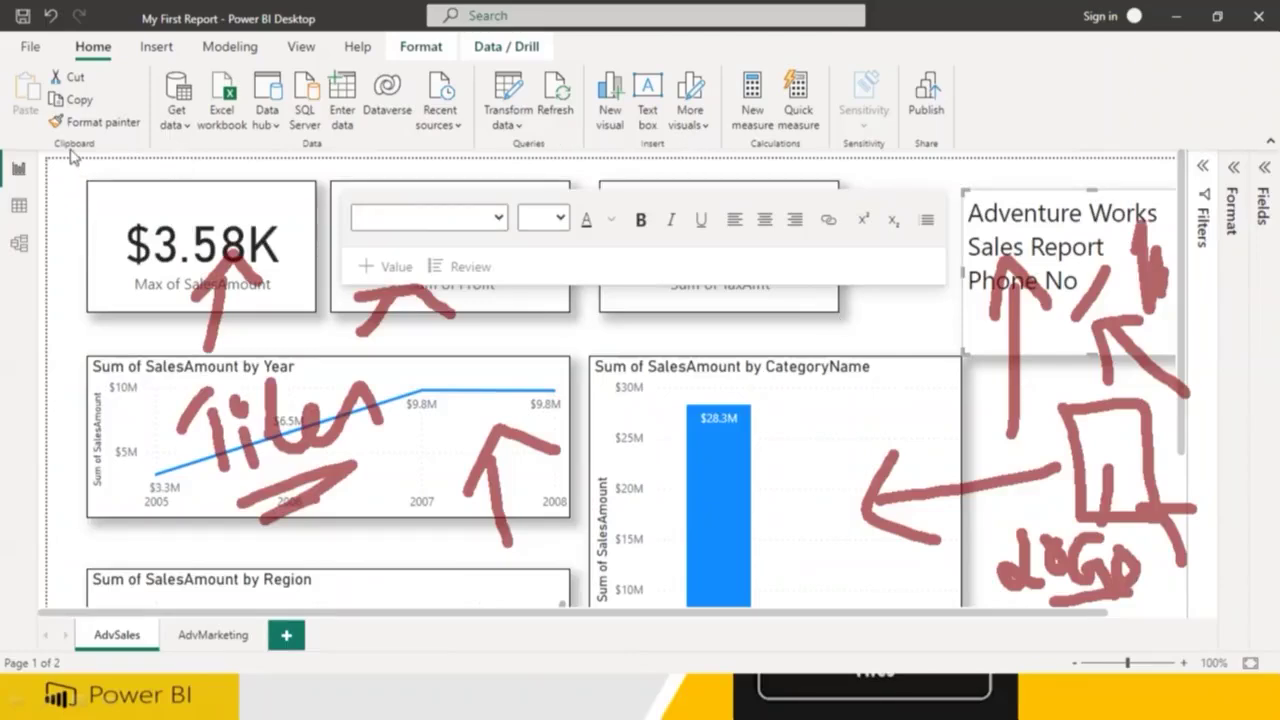
key("Escape")
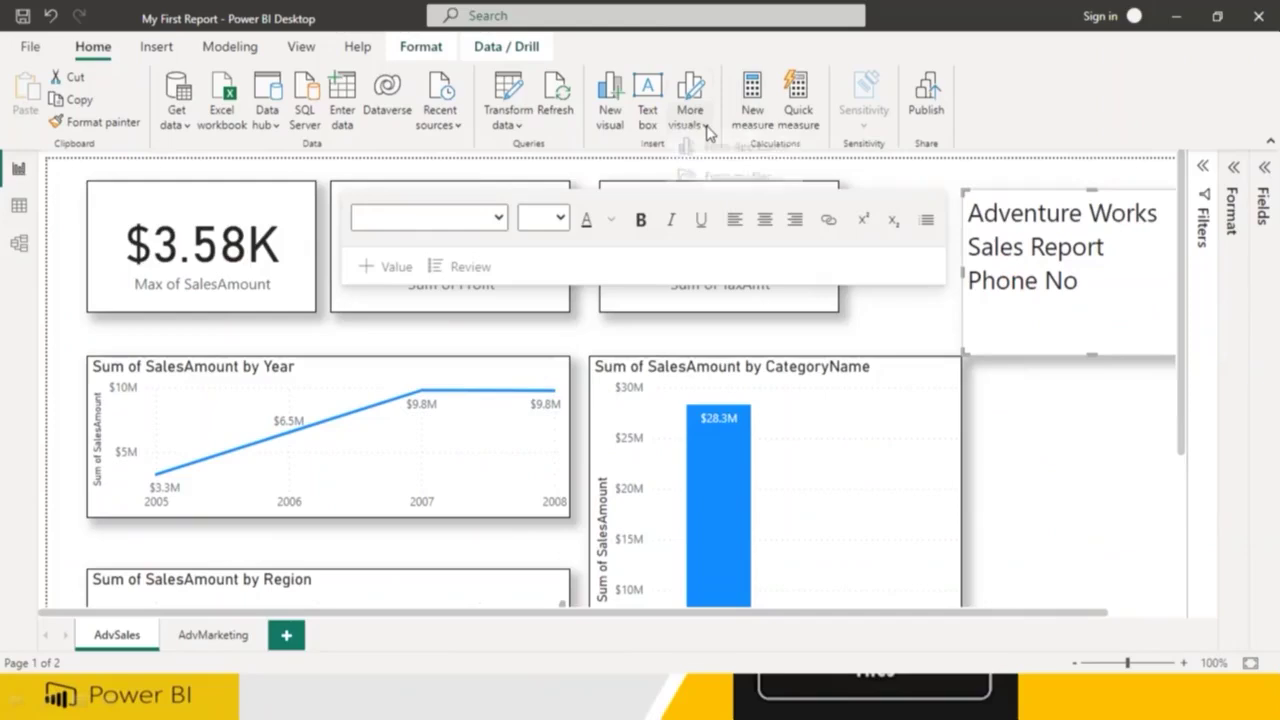
Look at the sources offered for additional visuals, close the list and select the text box
left_click(700, 126)
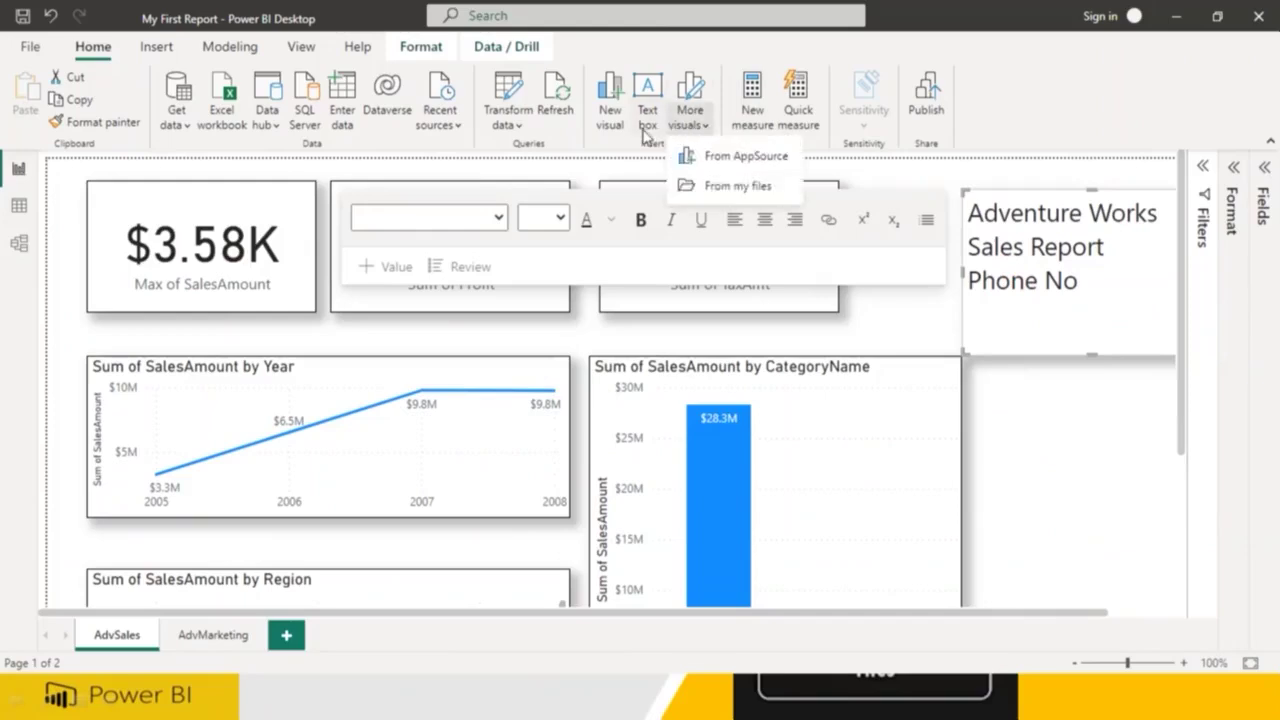
left_click(1060, 476)
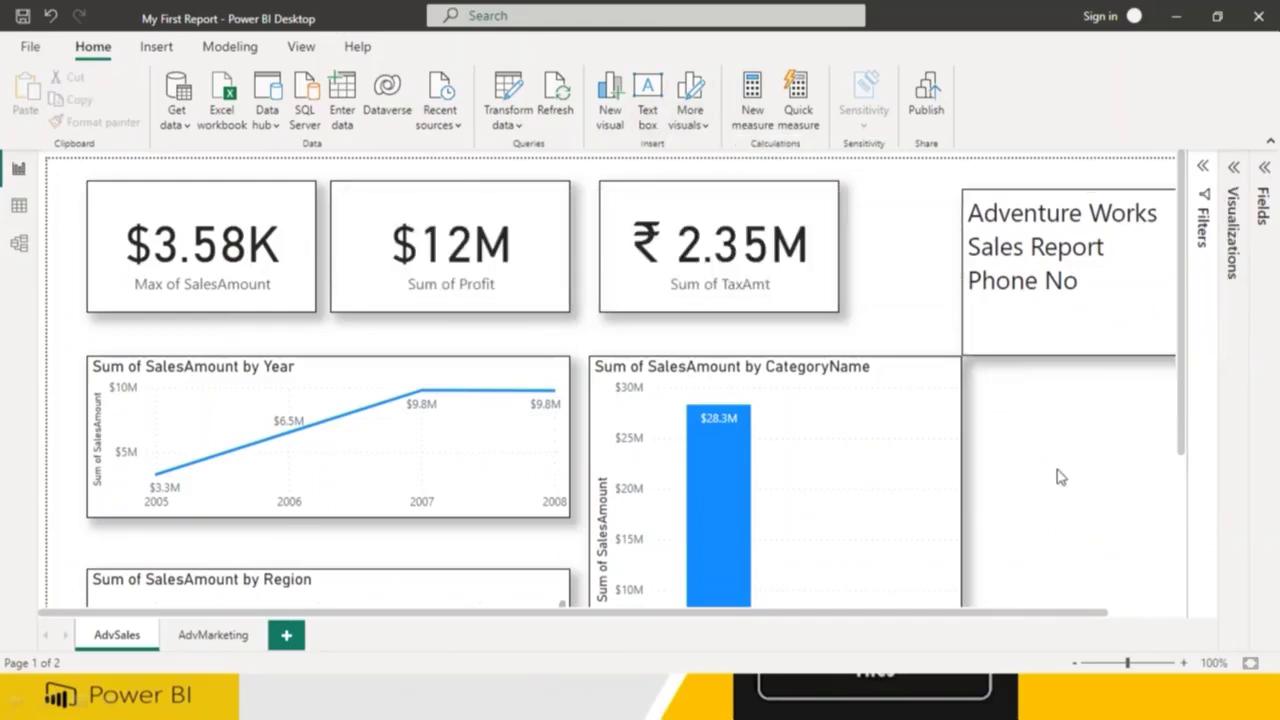
left_click(1017, 350)
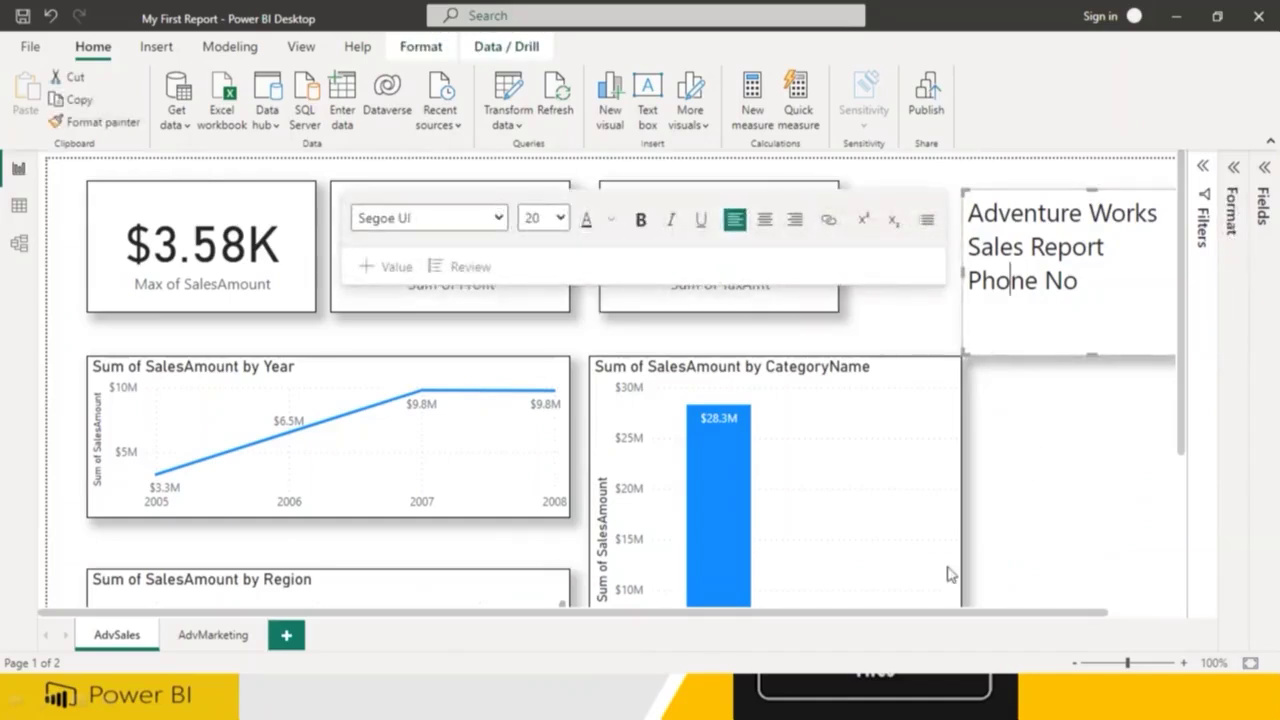
Switch to Microsoft Edge and search the web for "logo of adv works"
key("super")
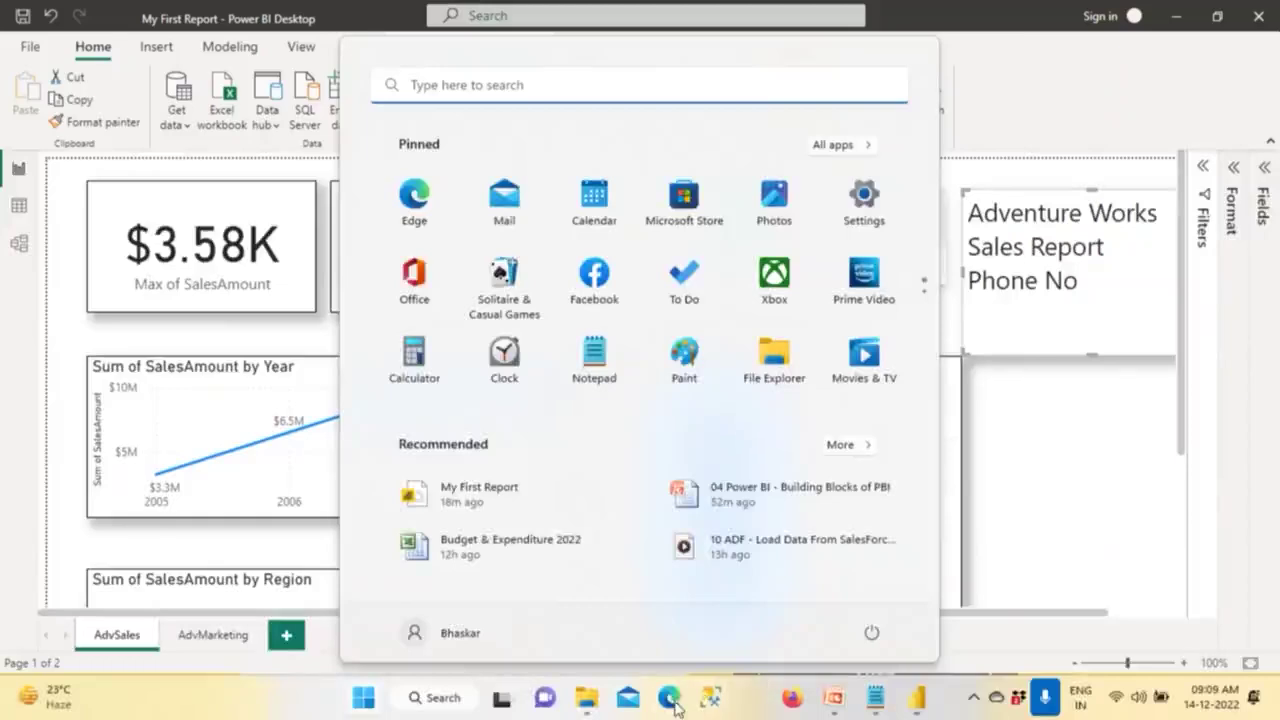
left_click(683, 703)
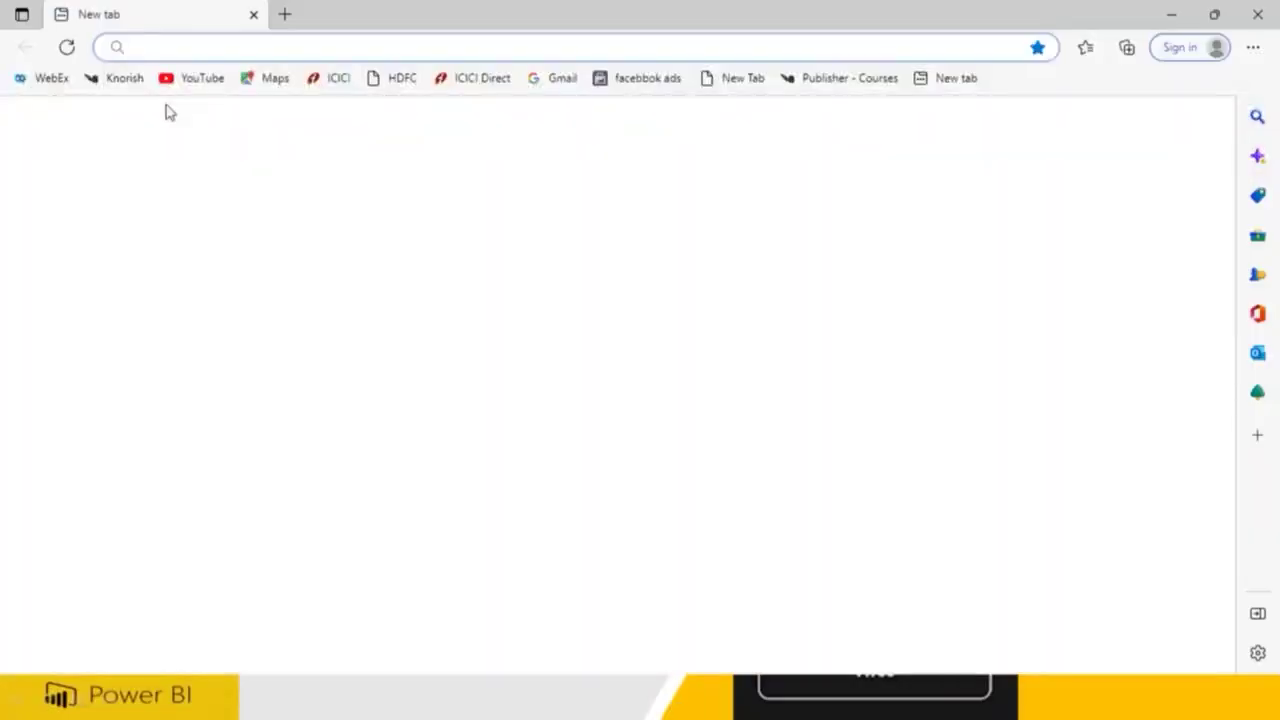
type("logo")
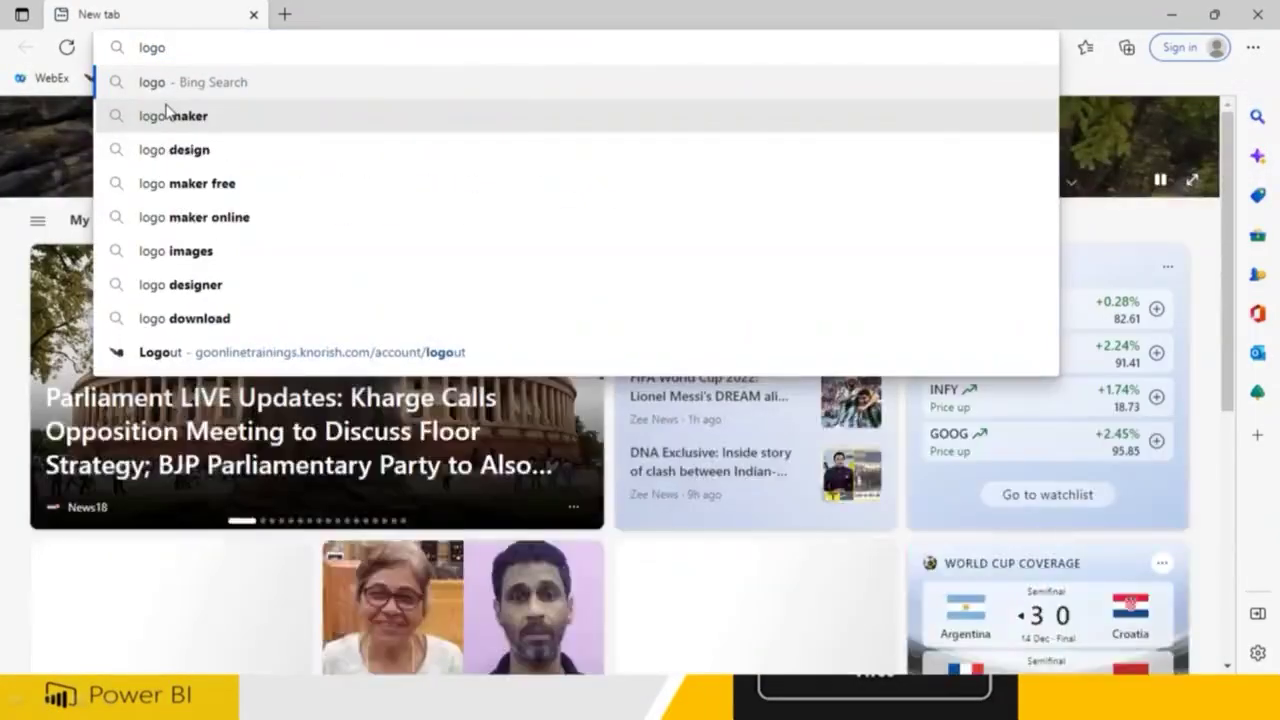
type(" of adv works")
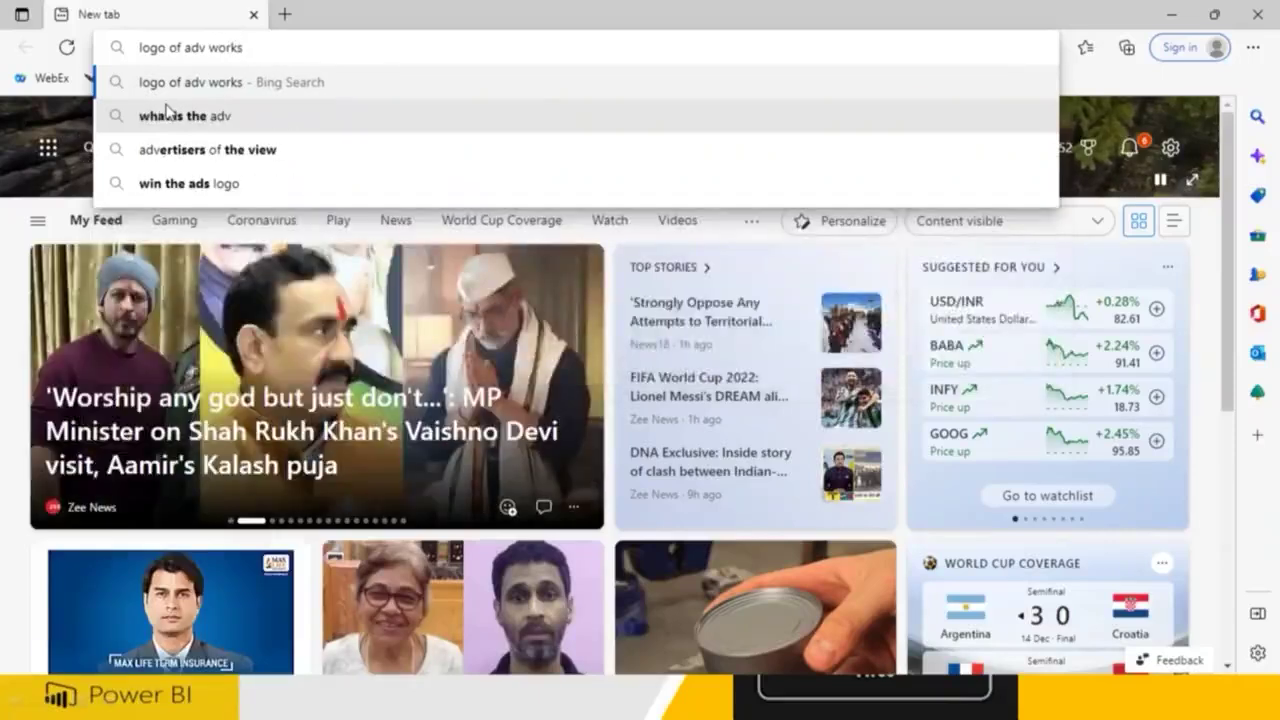
key("Return")
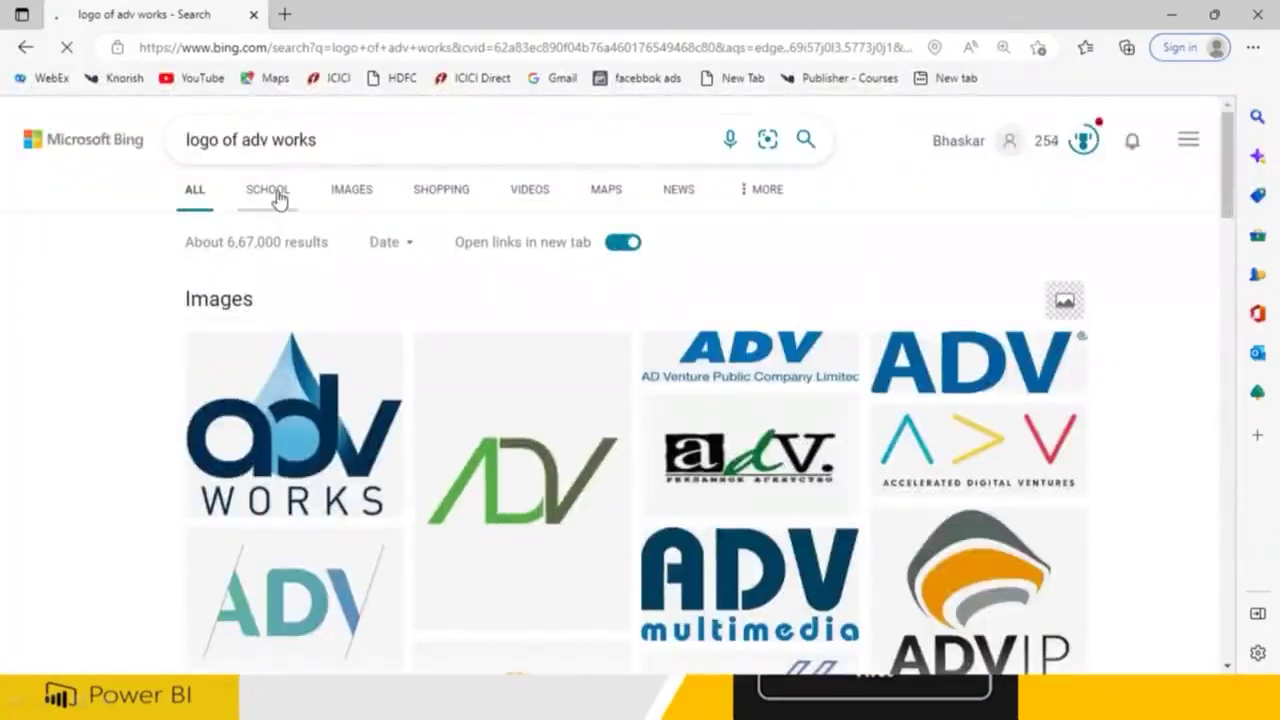
Show only the image results for "logo of adv works" and look through the logos found
left_click(351, 190)
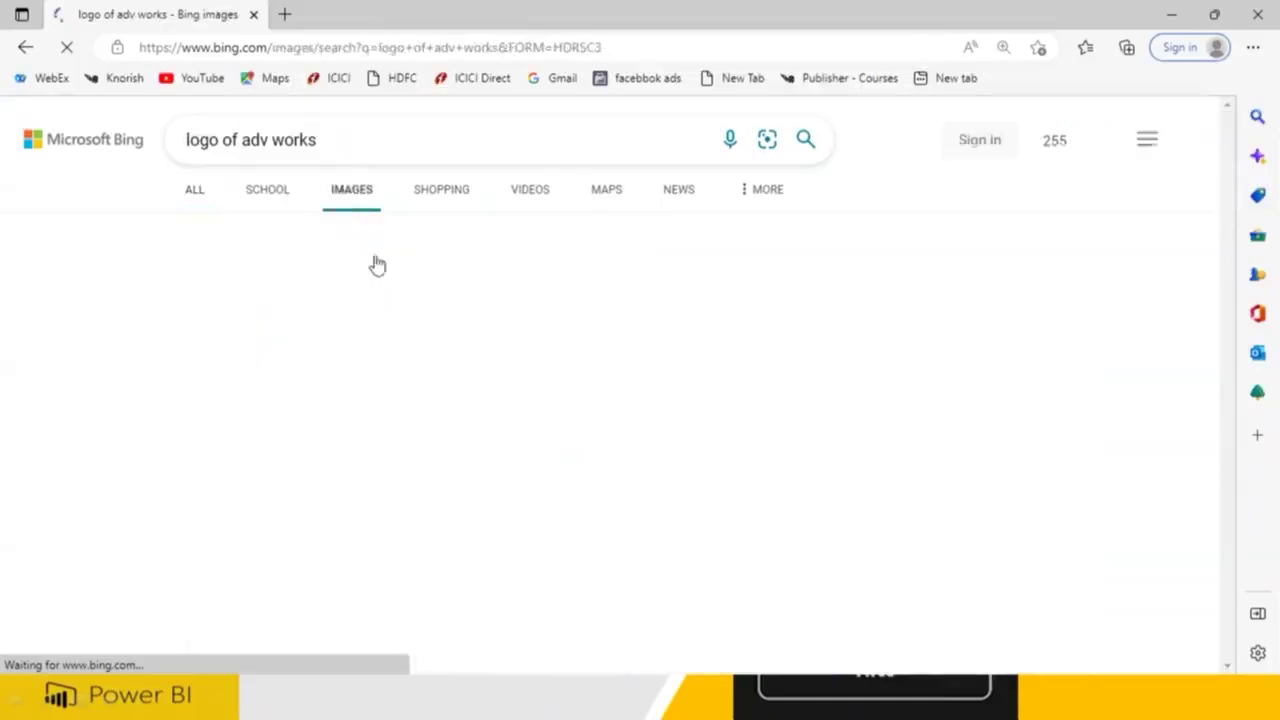
scroll(424, 345, "down", 3)
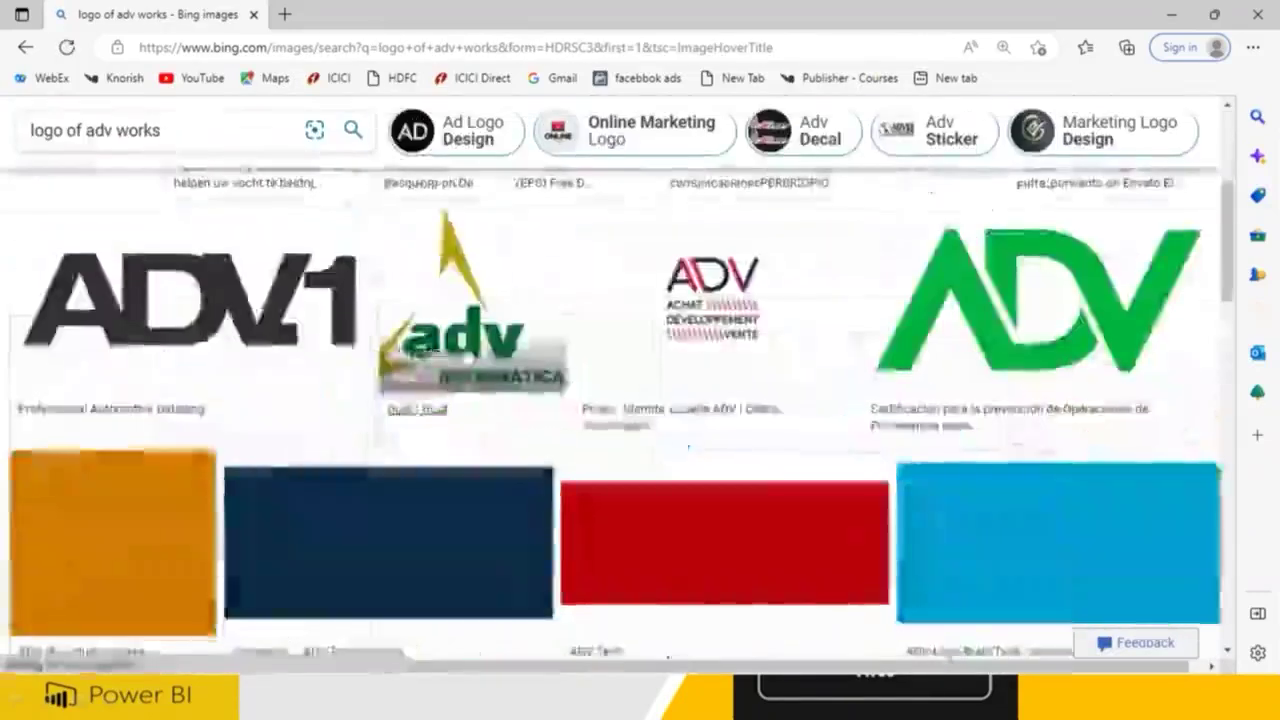
scroll(569, 446, "down", 2)
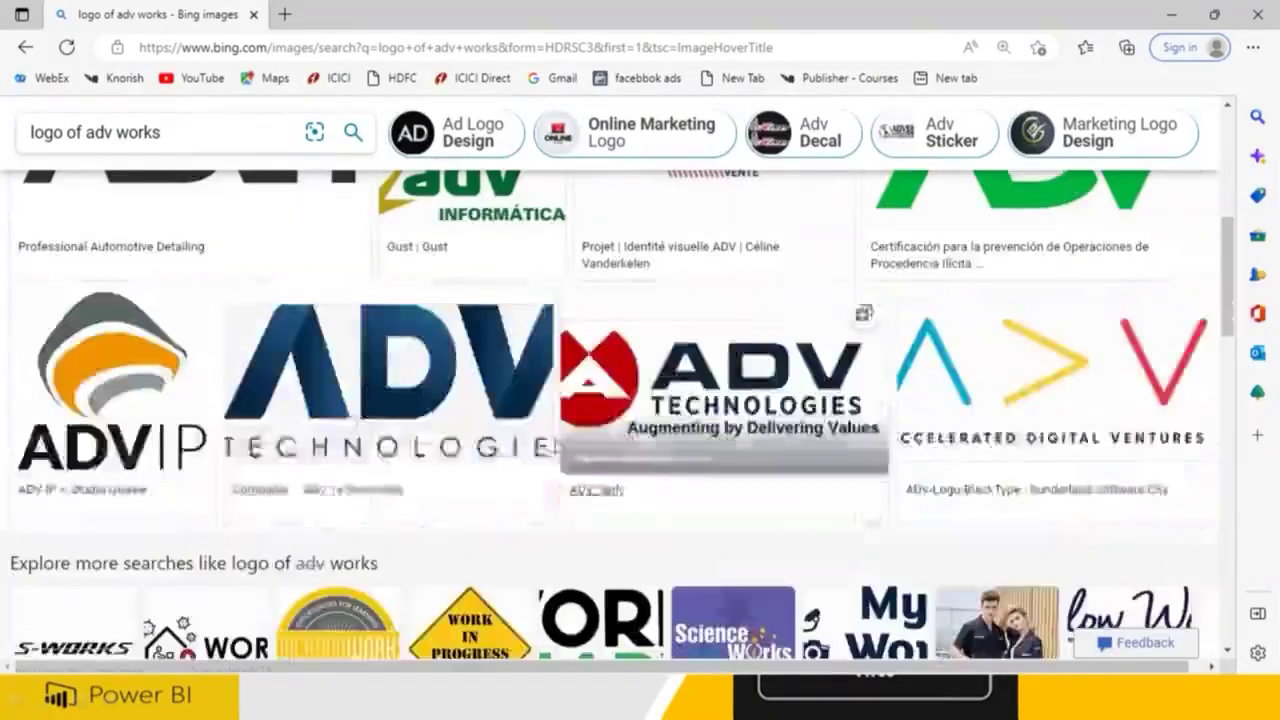
scroll(100, 472, "down", 3)
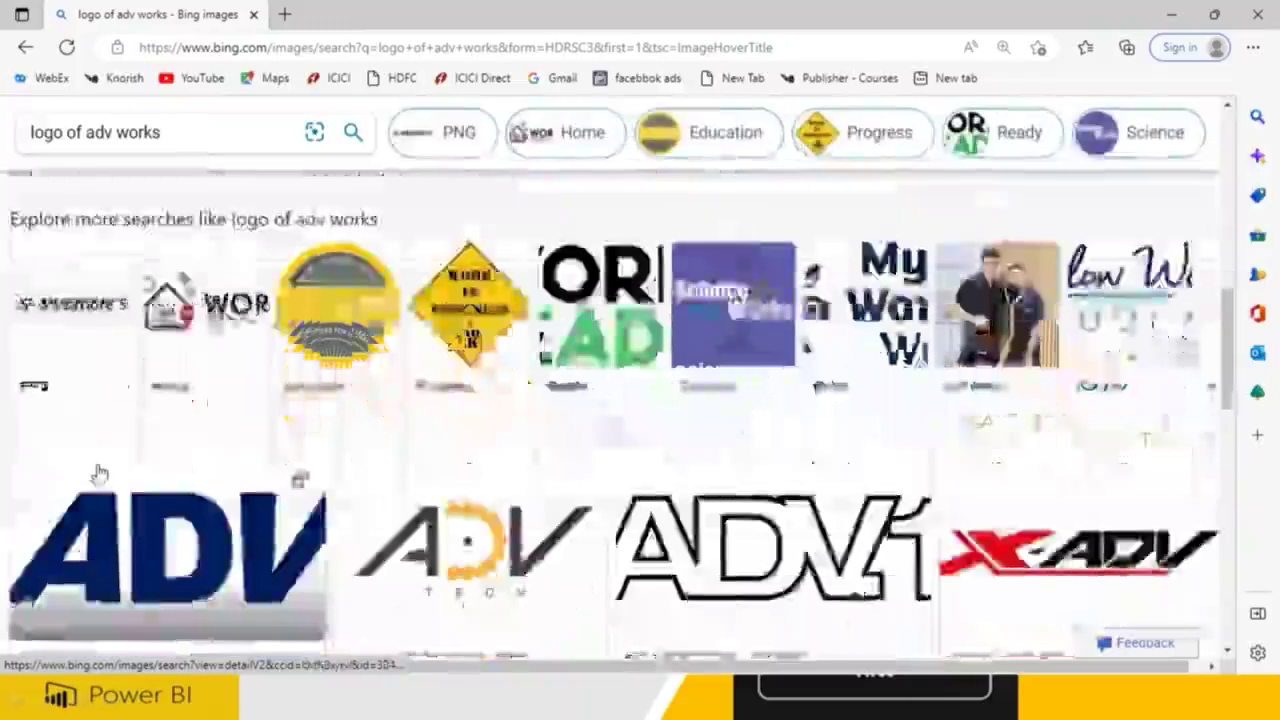
scroll(100, 472, "down", 2)
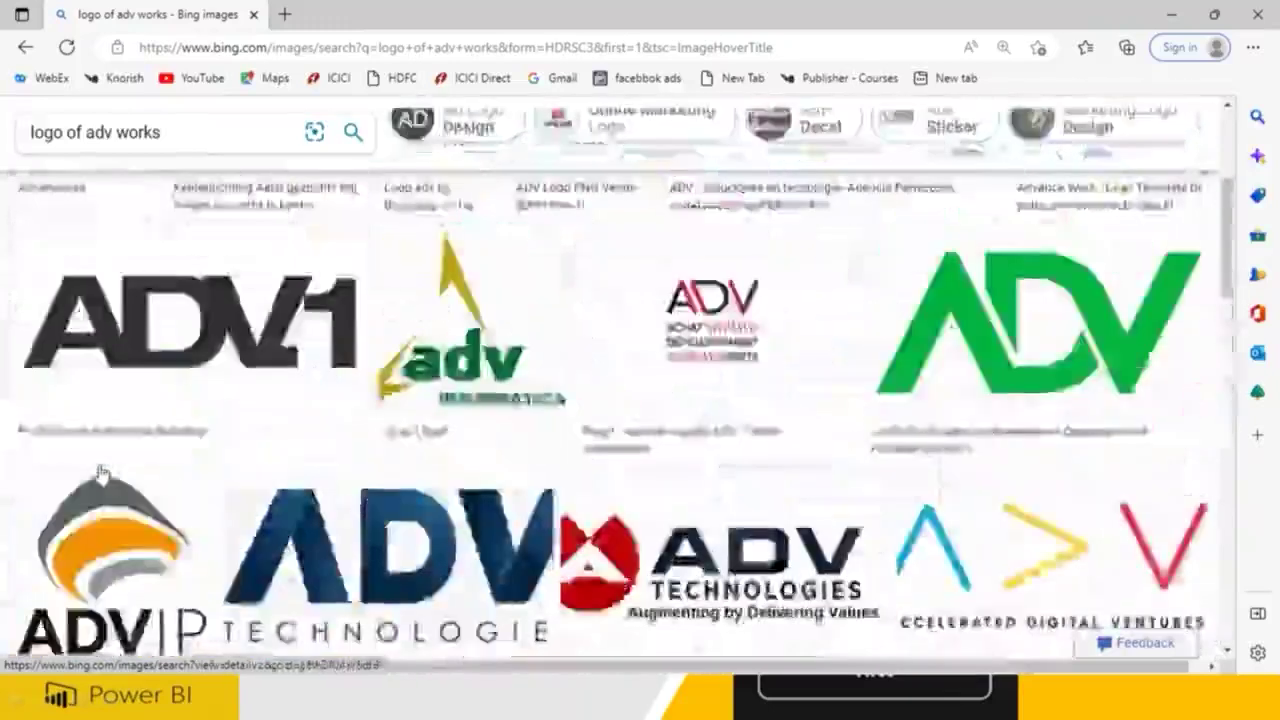
scroll(100, 470, "up", 3)
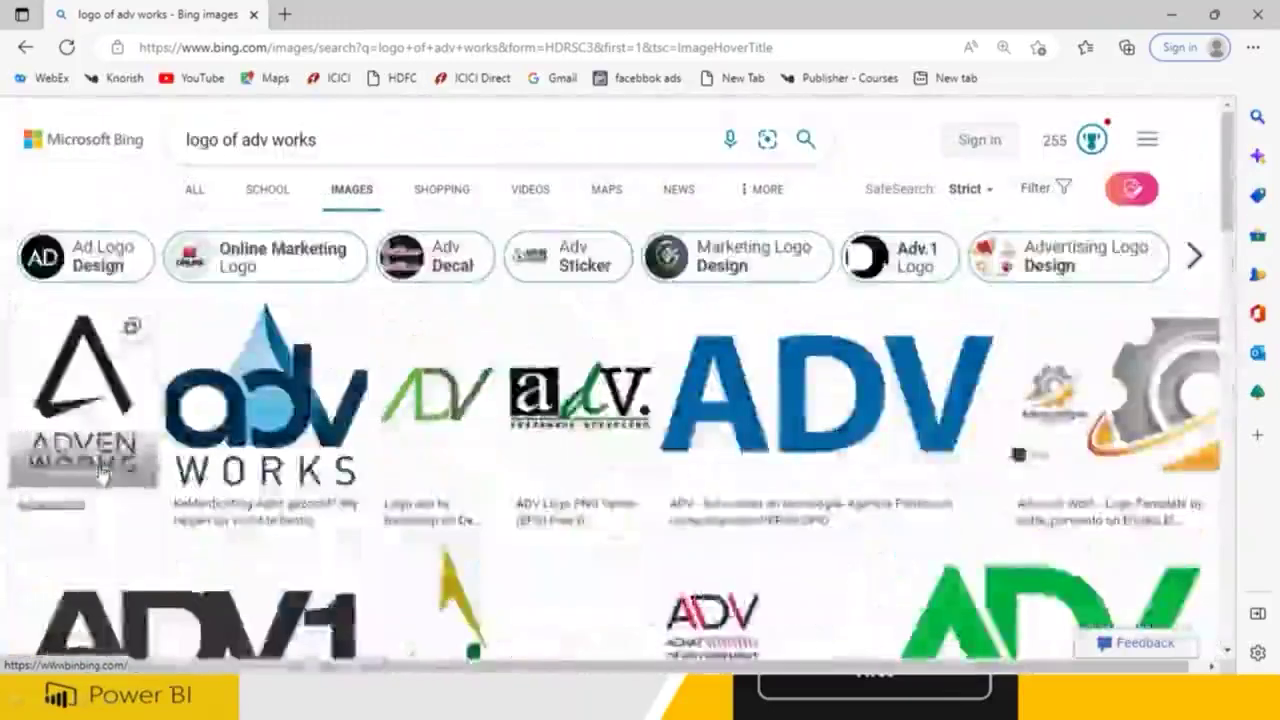
Change the image search query to "logo of adventure works" and run it
left_click(268, 140)
type("enture")
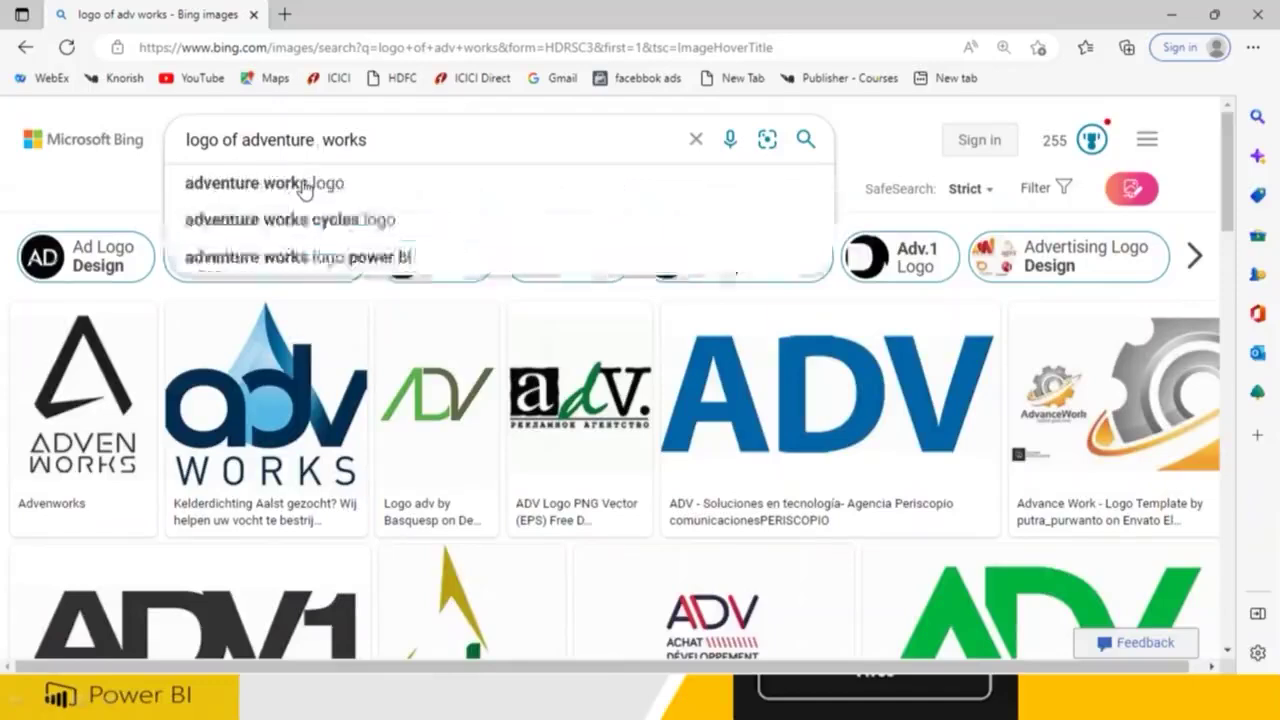
key("Return")
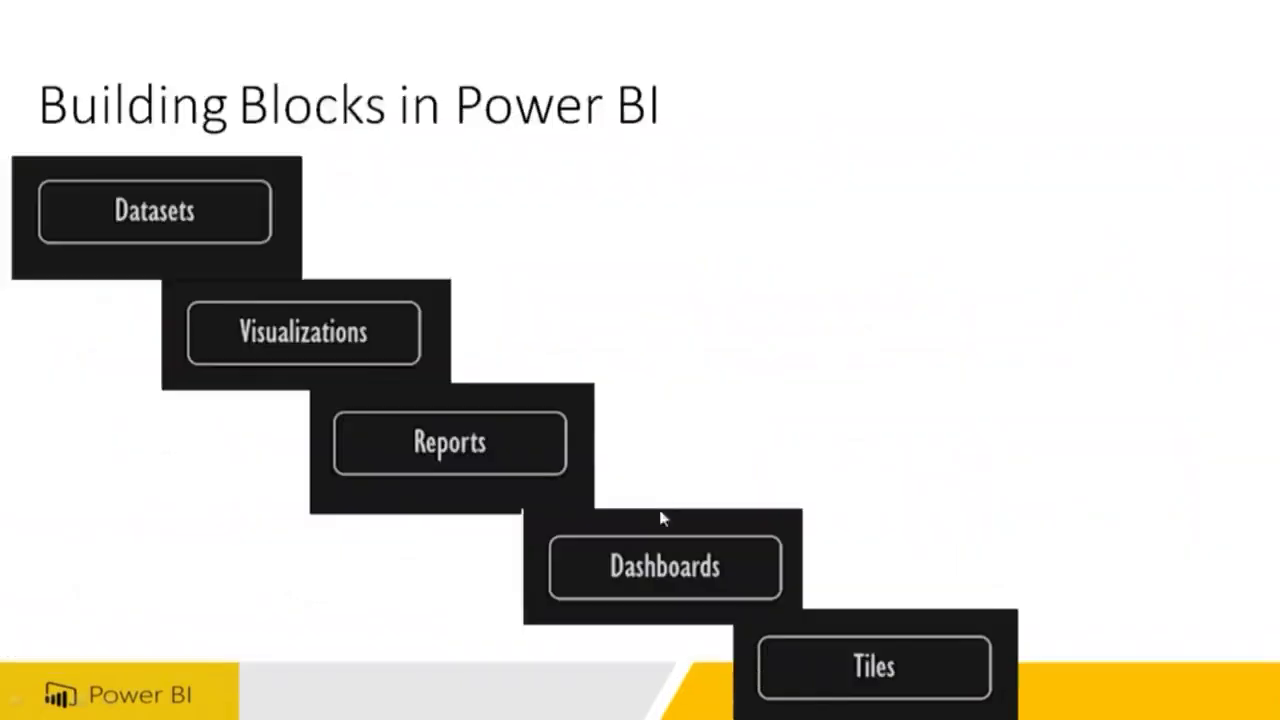
Return to the slide show and advance to the bulleted summary slide of the Power BI building blocks
left_click(660, 518)
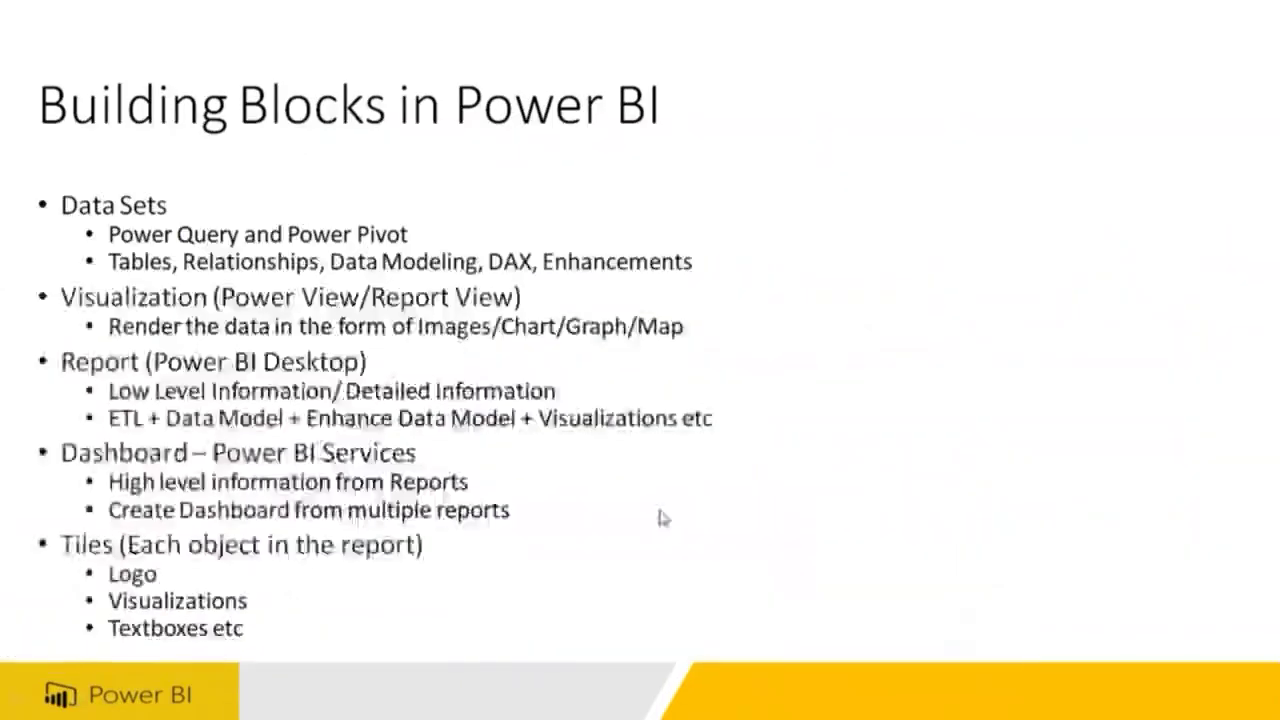